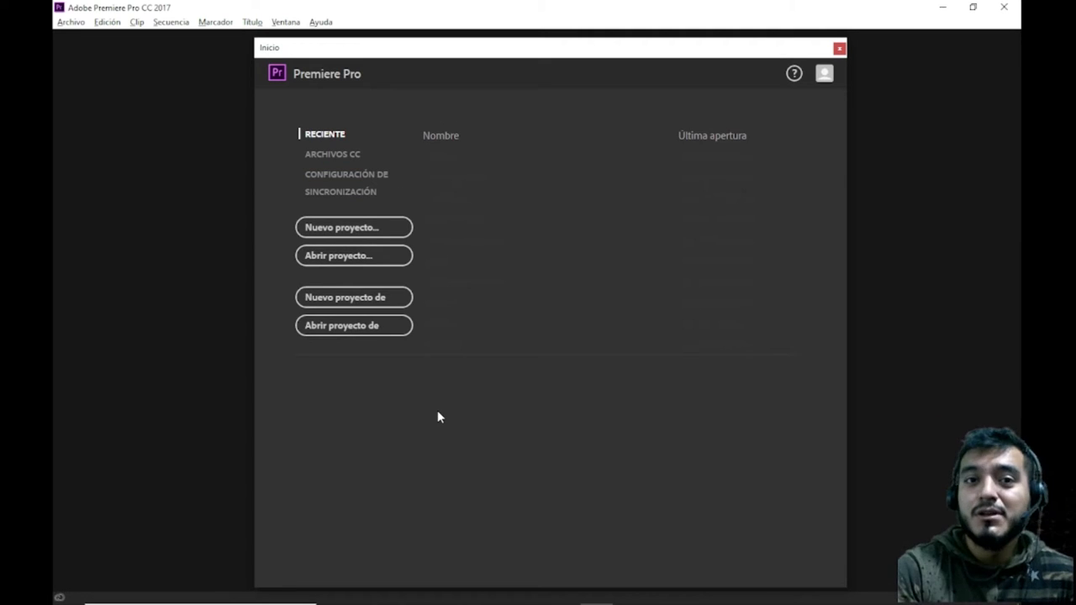
# - Create a new project from the start screen named 'Proyecto tutorial'
pyautogui.click(369, 243)
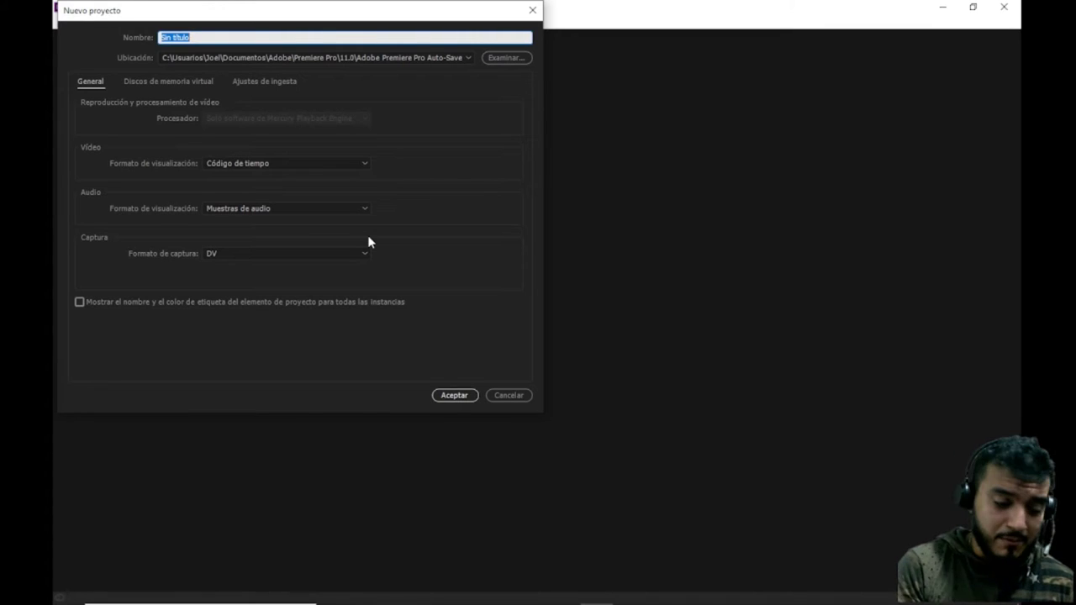
pyautogui.write('Proyecto ')
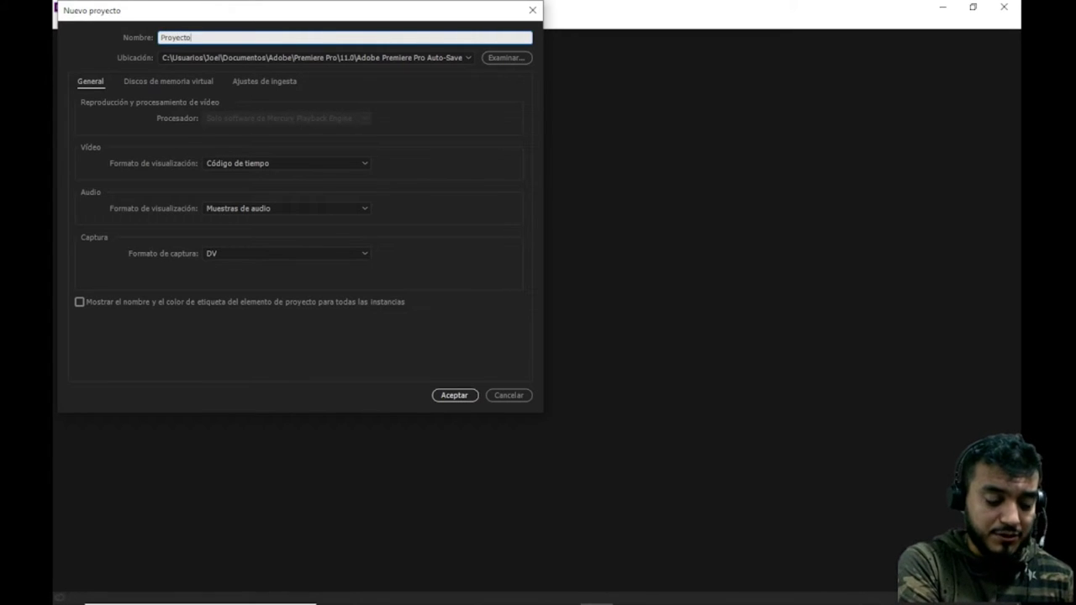
pyautogui.write('tut')
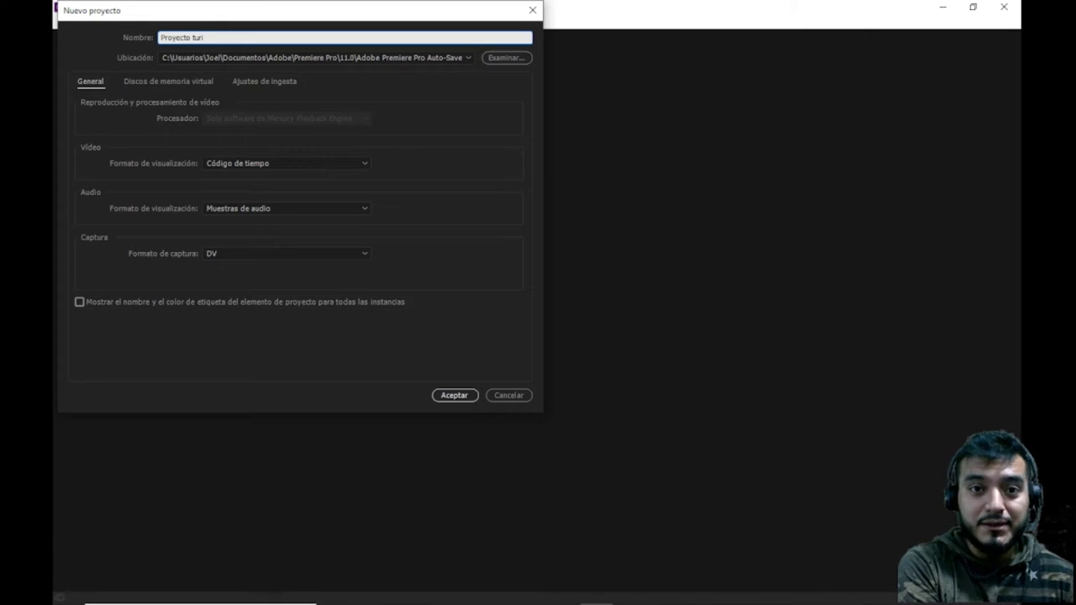
pyautogui.write('orial')
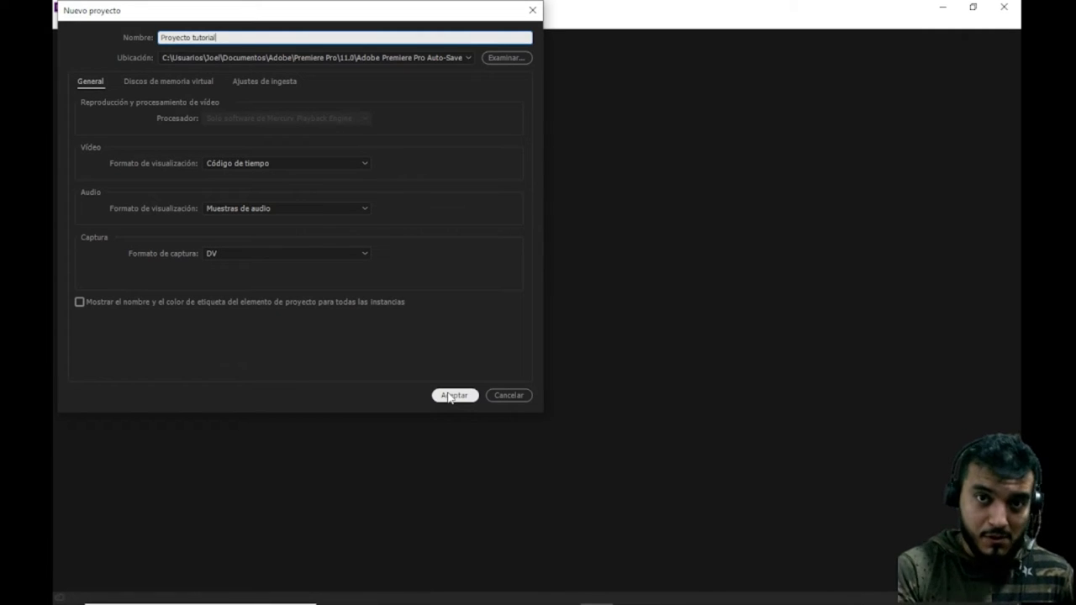
pyautogui.click(448, 396)
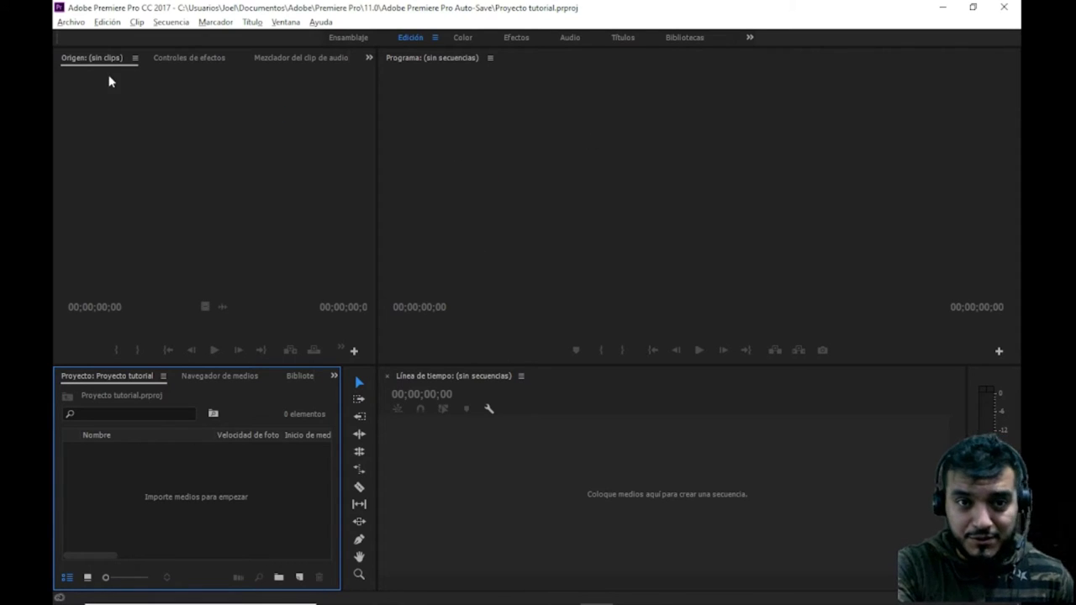
# - Look over the Archivo menu and close it without choosing a command
pyautogui.click(71, 22)
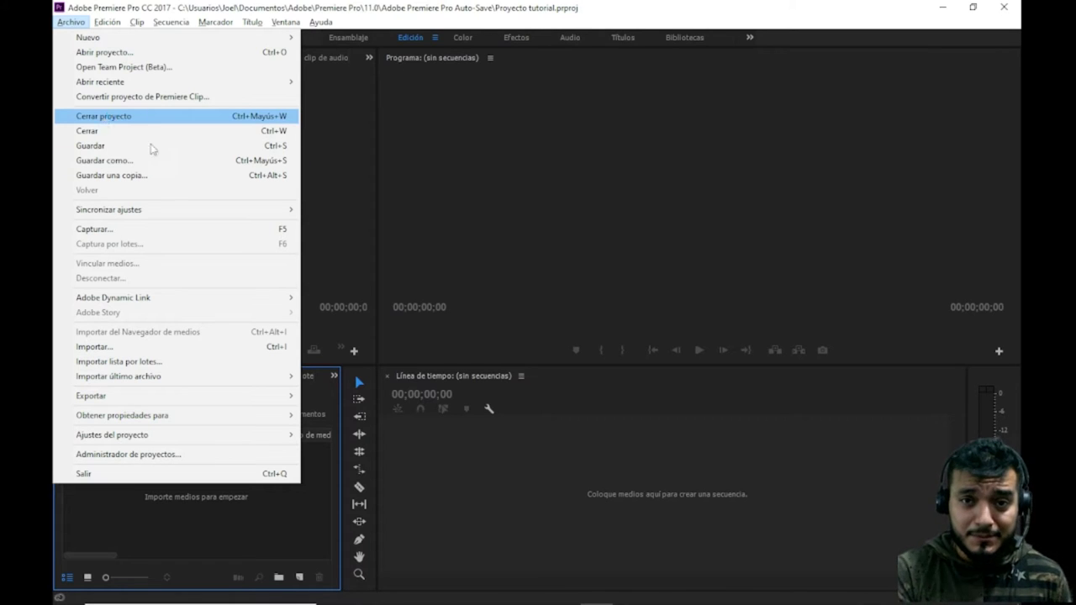
pyautogui.click(473, 269)
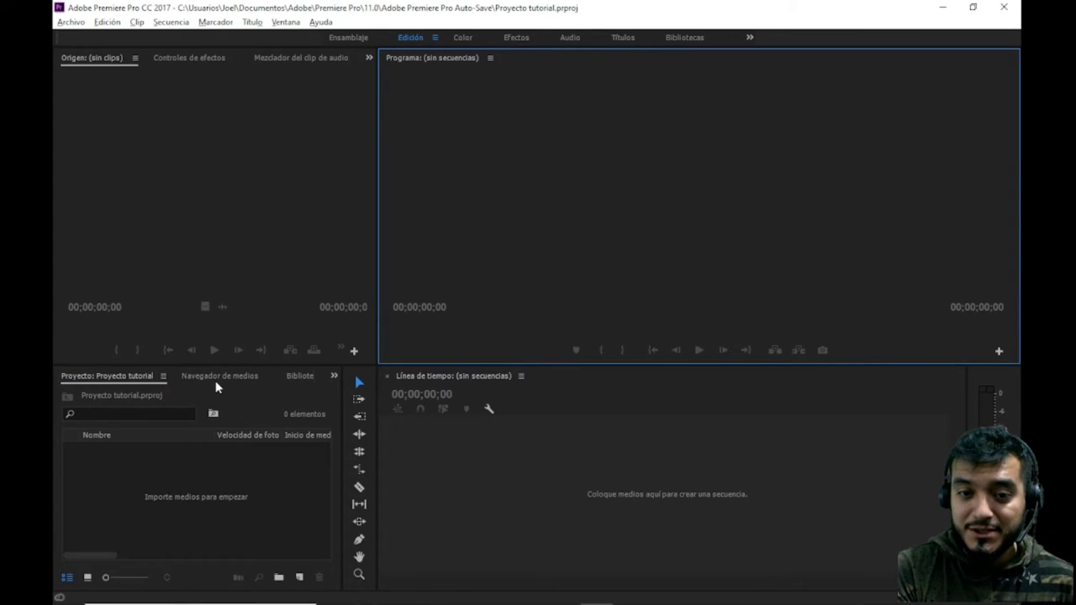
# - Switch to the Navegador de medios panel and adjust its folder view
pyautogui.click(220, 380)
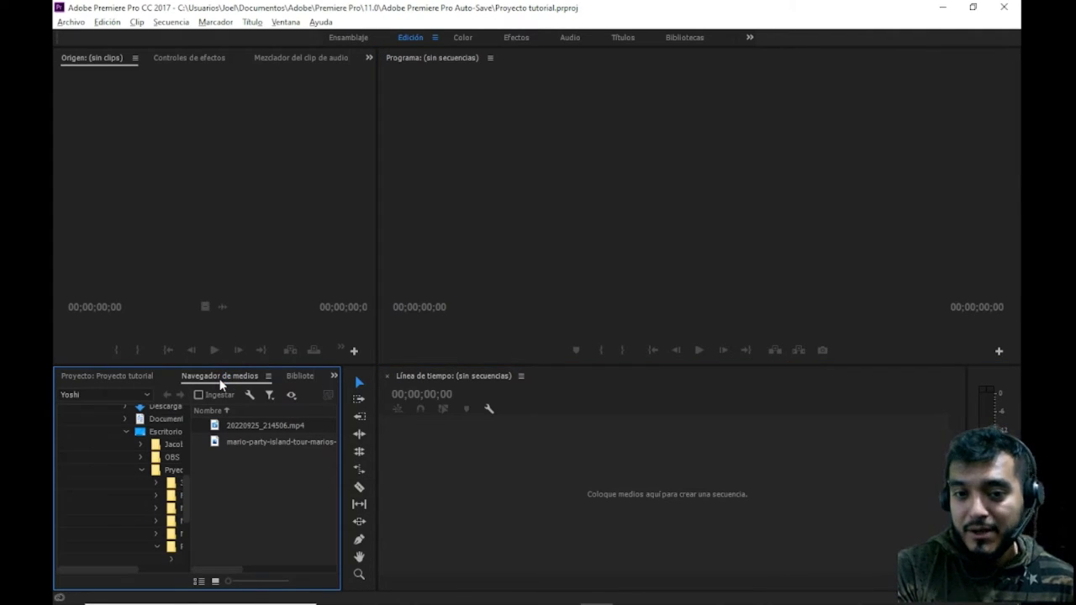
pyautogui.click(334, 377)
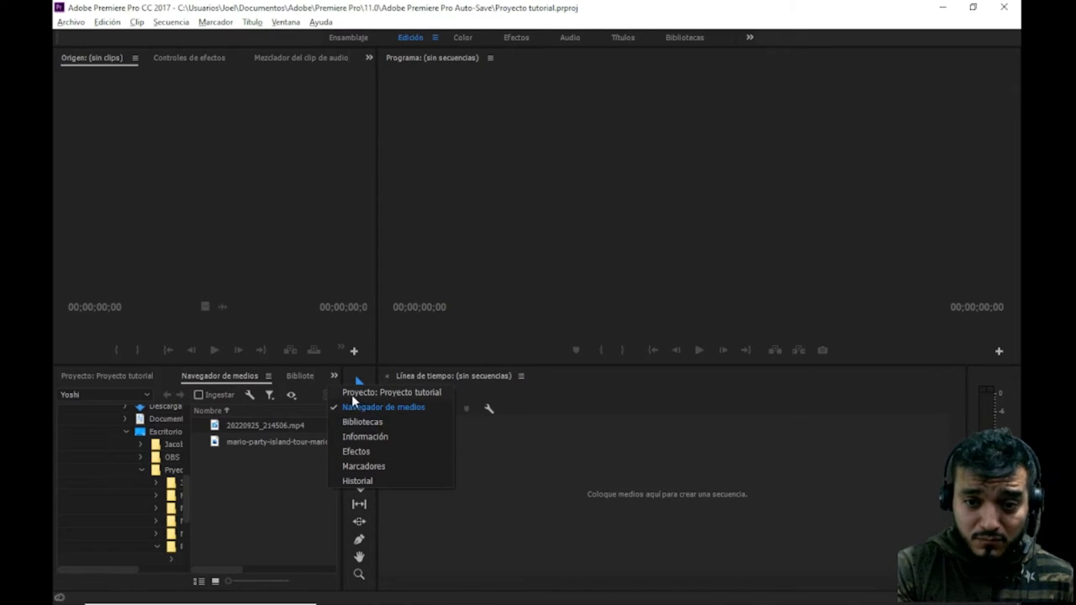
pyautogui.click(352, 407)
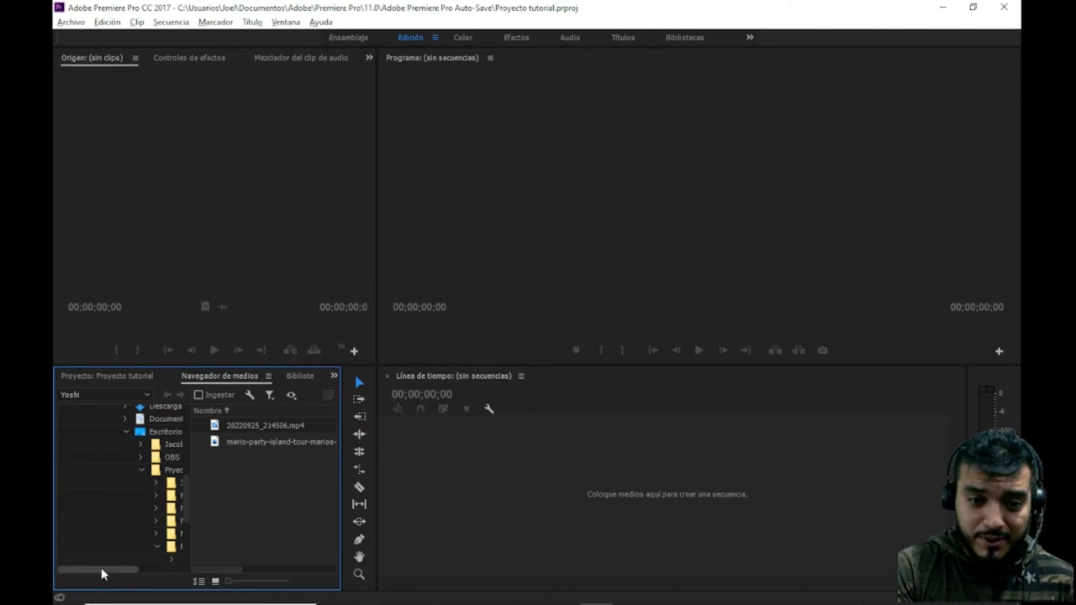
pyautogui.moveTo(101, 574); pyautogui.dragTo(126, 574)
pyautogui.scroll(2, 148, 539)
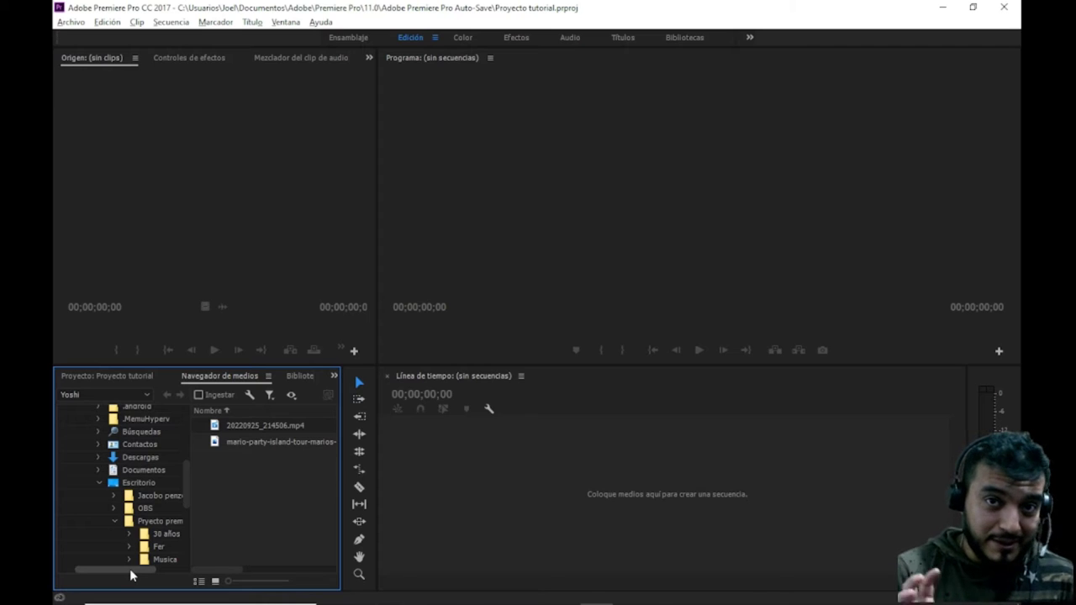
pyautogui.scroll(-1, 131, 575)
pyautogui.scroll(-1, 129, 575)
pyautogui.scroll(-1, 128, 575)
pyautogui.moveTo(128, 575); pyautogui.dragTo(151, 577)
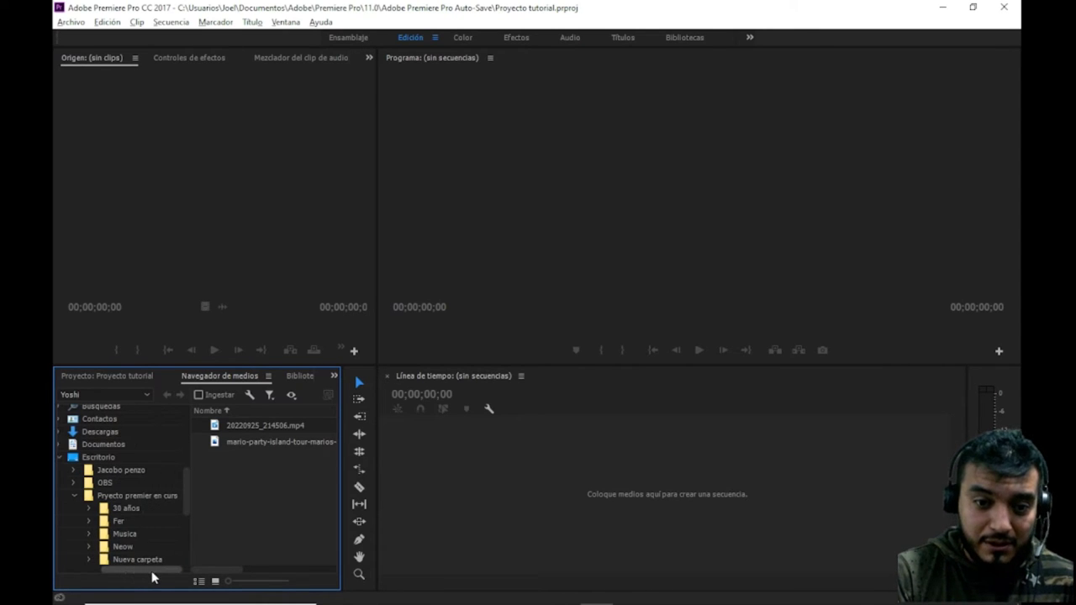
# - Browse to the desktop project folder, then into Pixel art > Yoshi
pyautogui.click(127, 496)
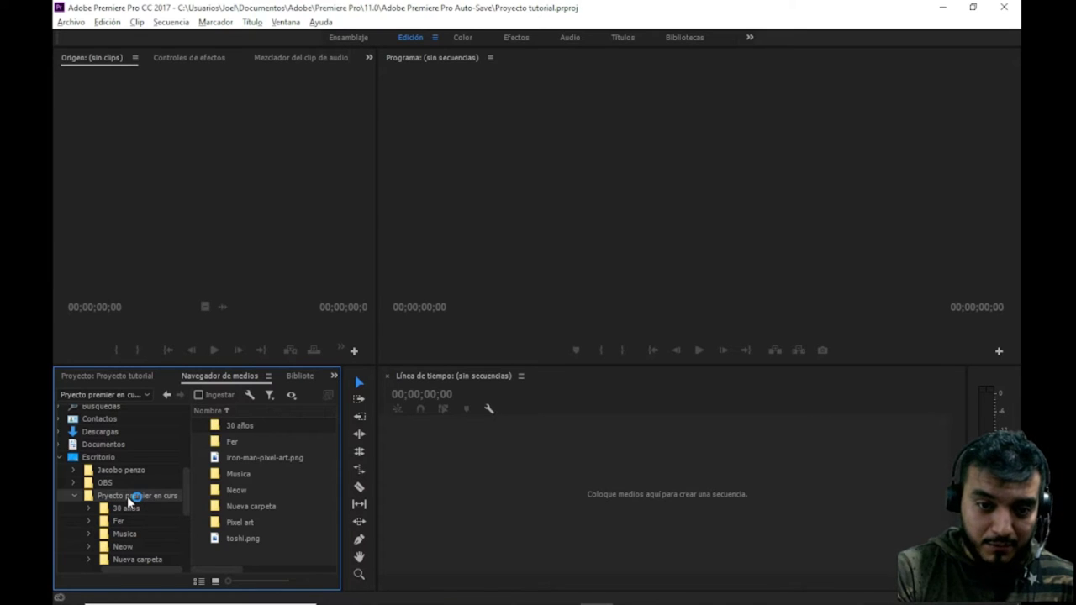
pyautogui.doubleClick(258, 522)
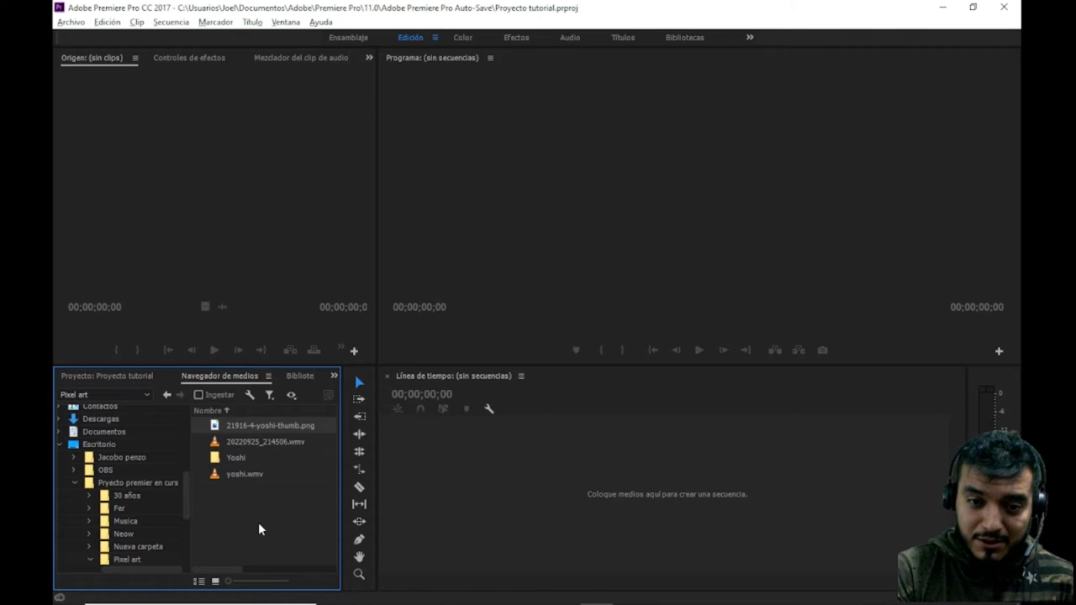
pyautogui.doubleClick(251, 458)
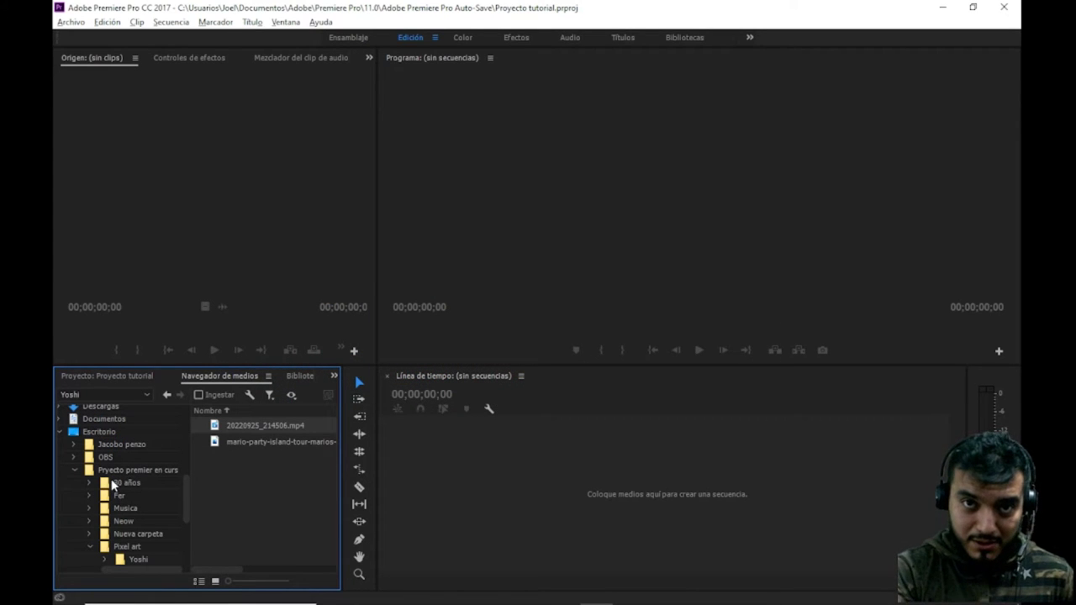
# - Widen the file list, select the Yoshi image, and drag the timelapse clip toward the timeline
pyautogui.moveTo(189, 485); pyautogui.dragTo(135, 505)
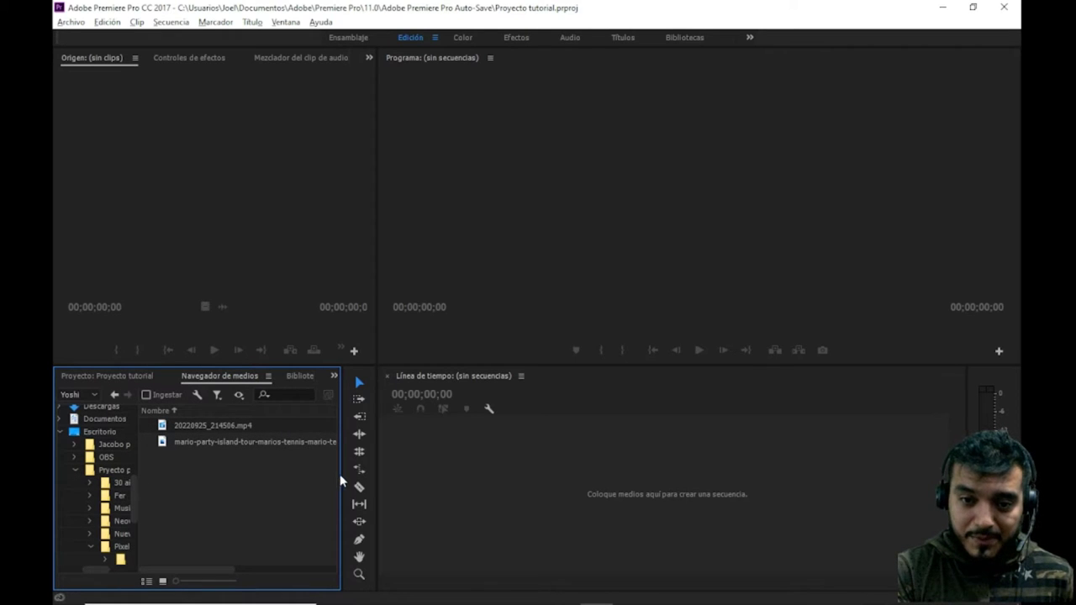
pyautogui.click(223, 442)
pyautogui.moveTo(204, 570); pyautogui.dragTo(295, 570)
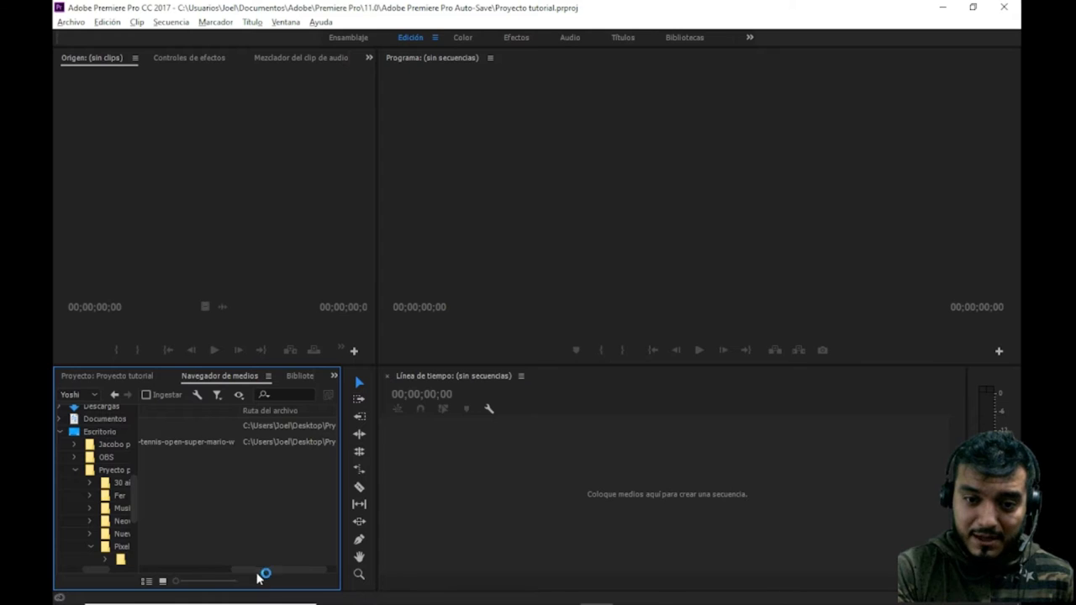
pyautogui.moveTo(259, 571); pyautogui.dragTo(183, 572)
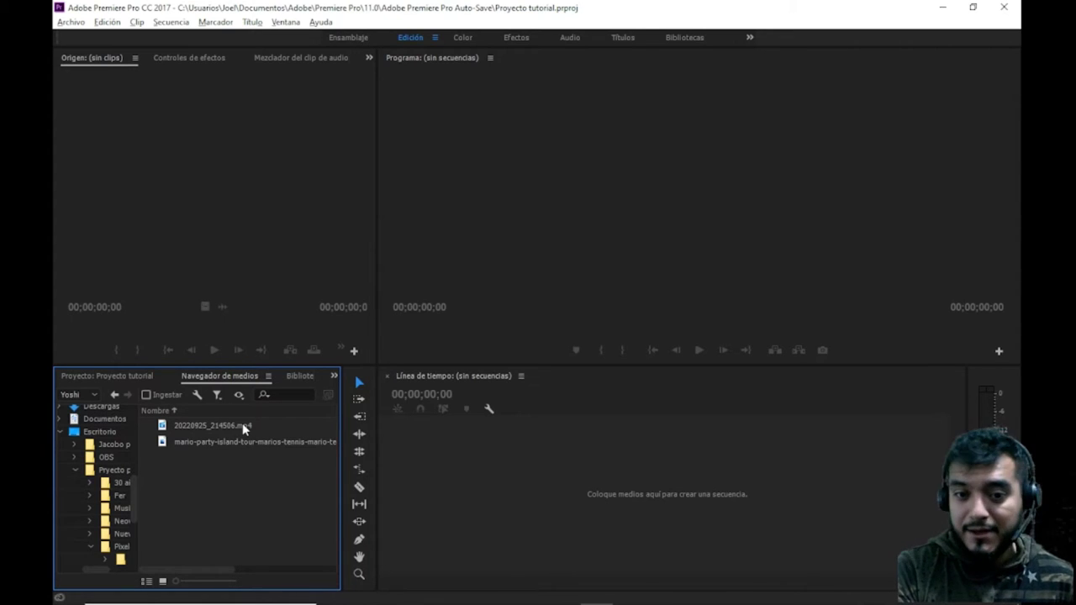
pyautogui.moveTo(242, 428); pyautogui.dragTo(418, 455)
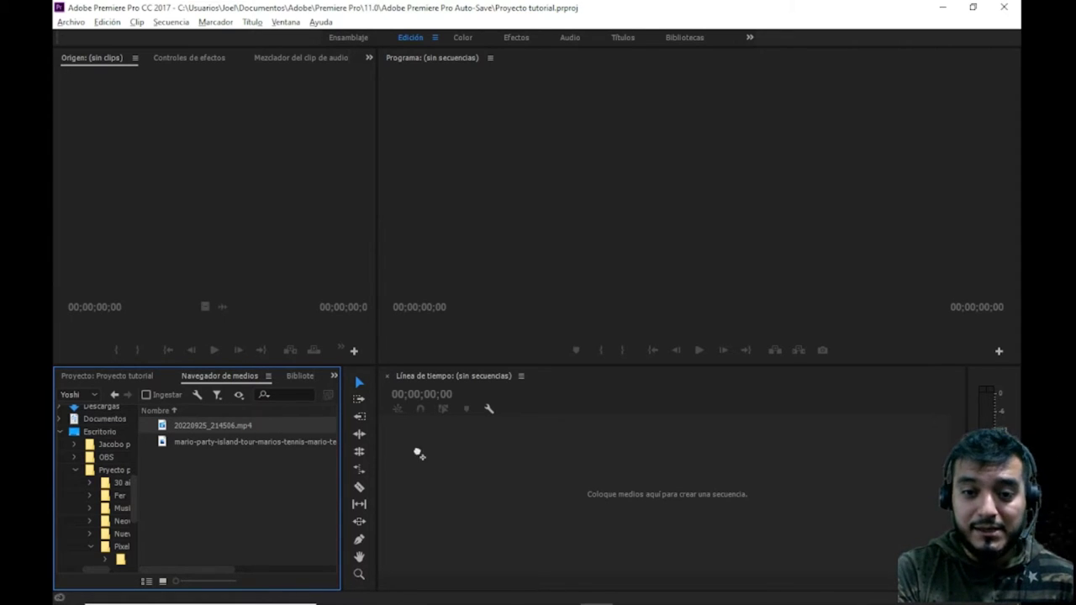
# - Drop 20220925_214506.mp4 onto the empty timeline, then scrub to its end and back to start
pyautogui.moveTo(477, 478); pyautogui.dragTo(476, 478)
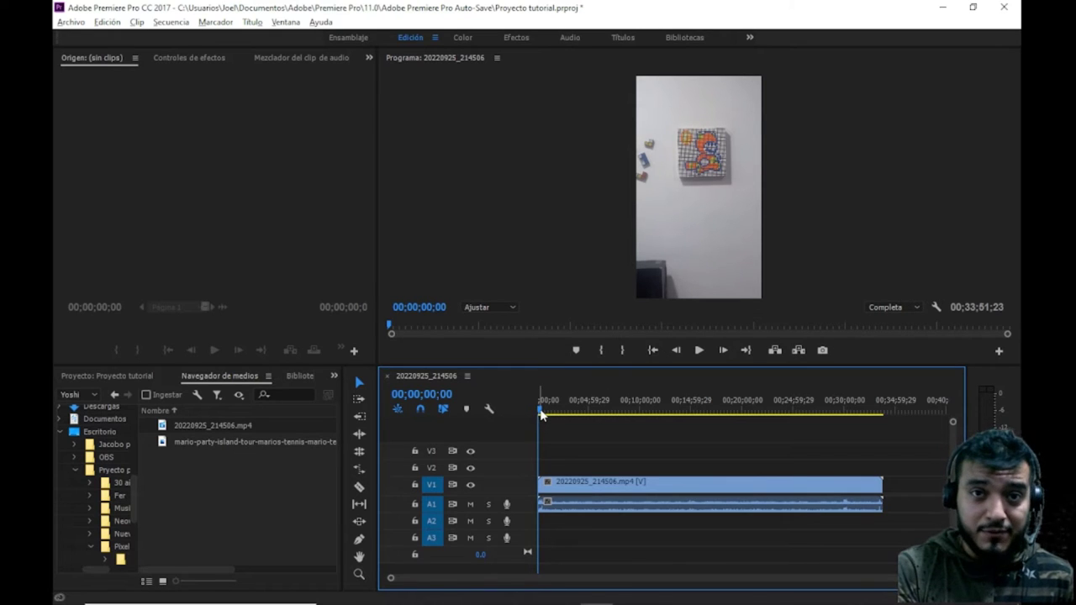
pyautogui.moveTo(542, 414)
pyautogui.mouseDown()
pyautogui.moveTo(529, 412)
pyautogui.moveTo(615, 419)
pyautogui.moveTo(685, 445)
pyautogui.mouseUp()
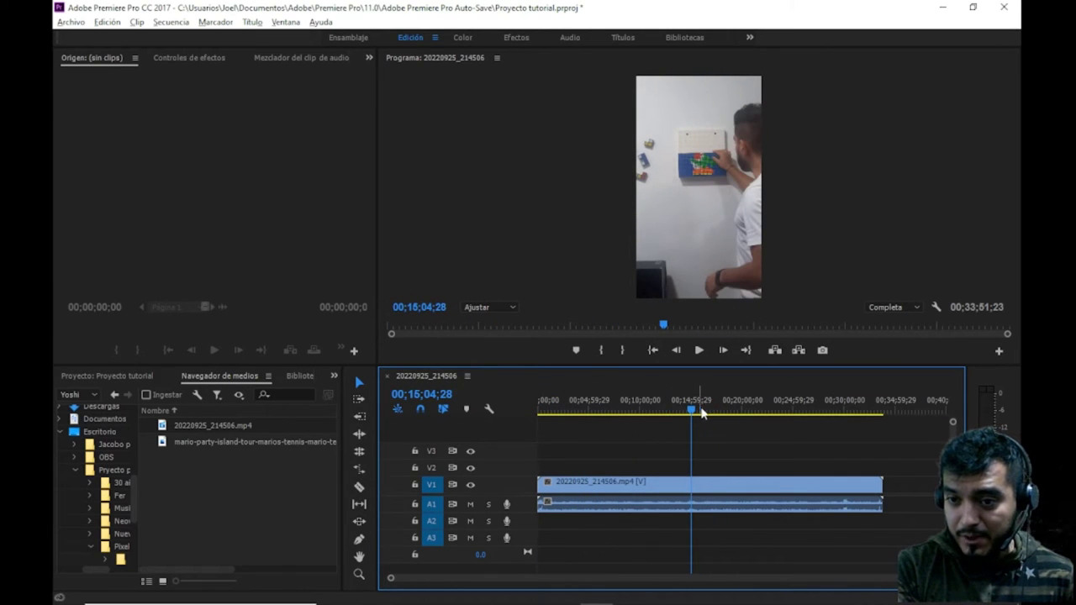
pyautogui.moveTo(696, 413); pyautogui.dragTo(888, 431)
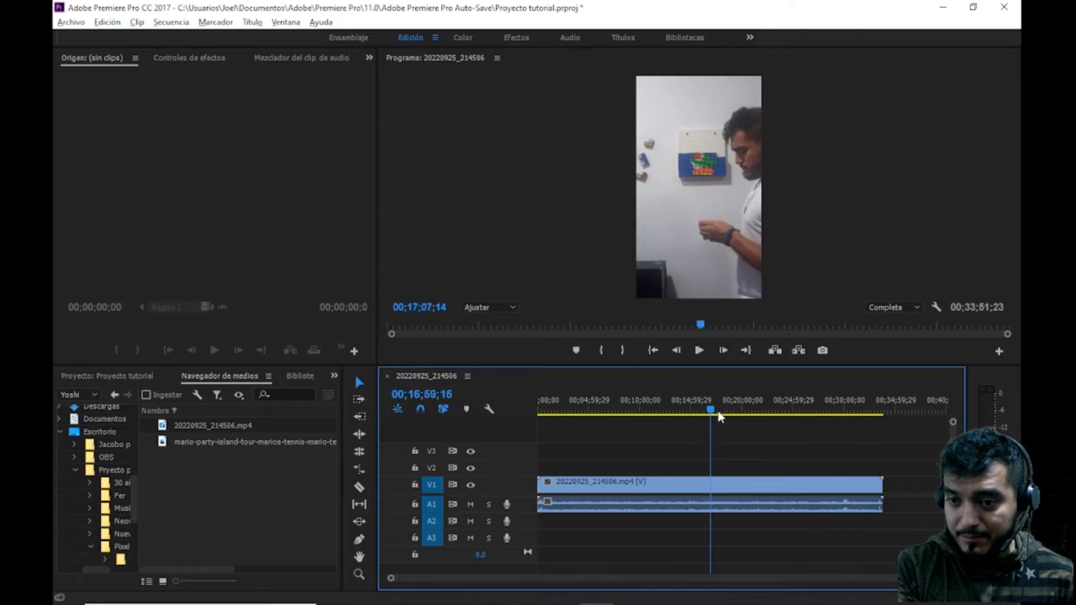
pyautogui.click(882, 410)
pyautogui.moveTo(882, 410); pyautogui.dragTo(489, 413)
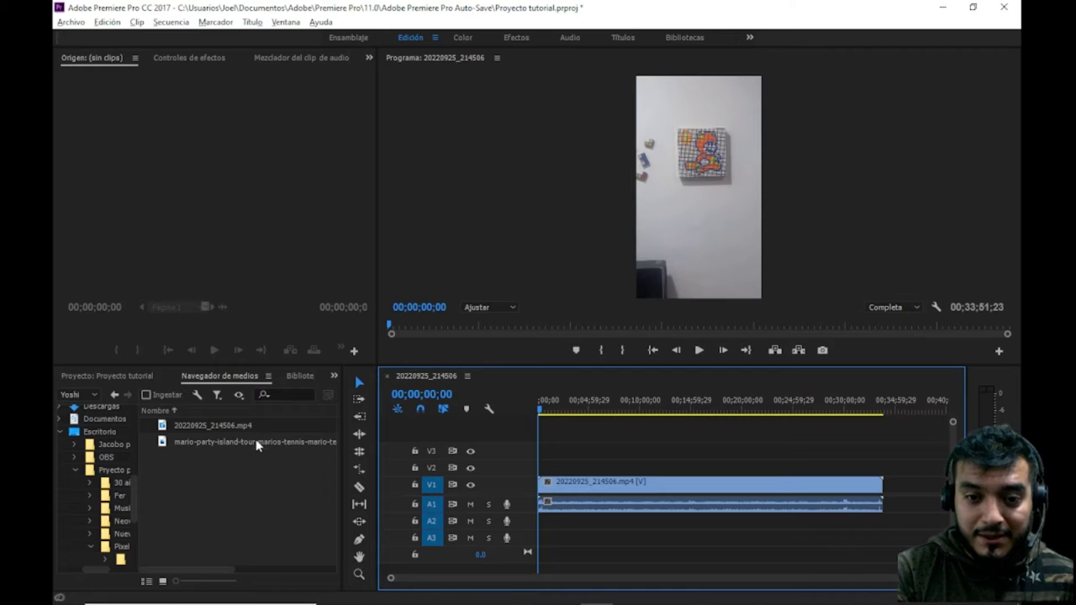
# - Preview the Yoshi image and 20220925_214506.mp4 in the Source monitor, then scrub the sequence
pyautogui.doubleClick(256, 439)
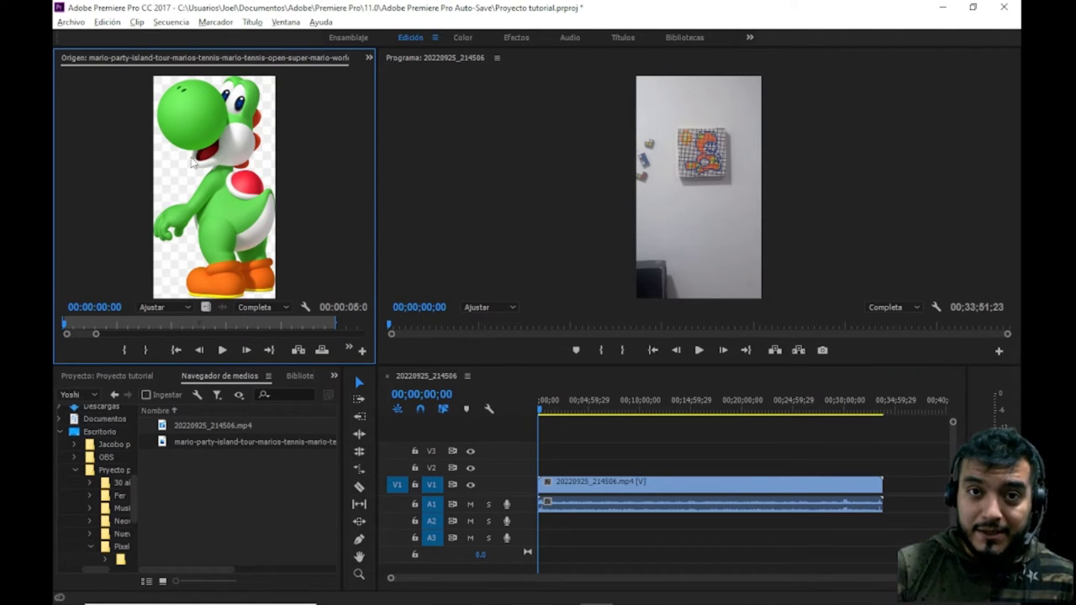
pyautogui.doubleClick(254, 428)
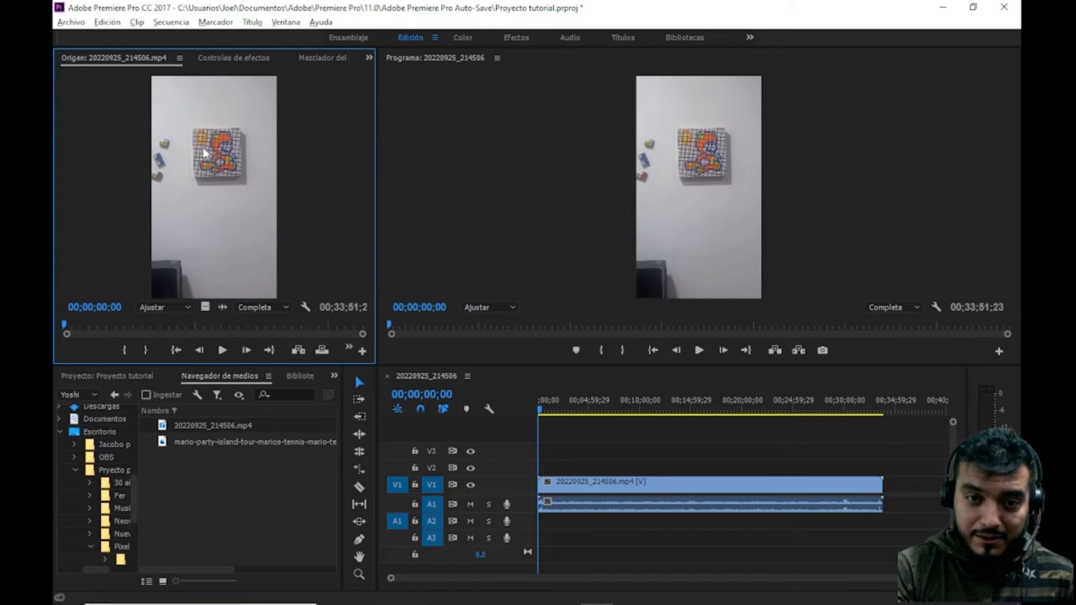
pyautogui.click(191, 236)
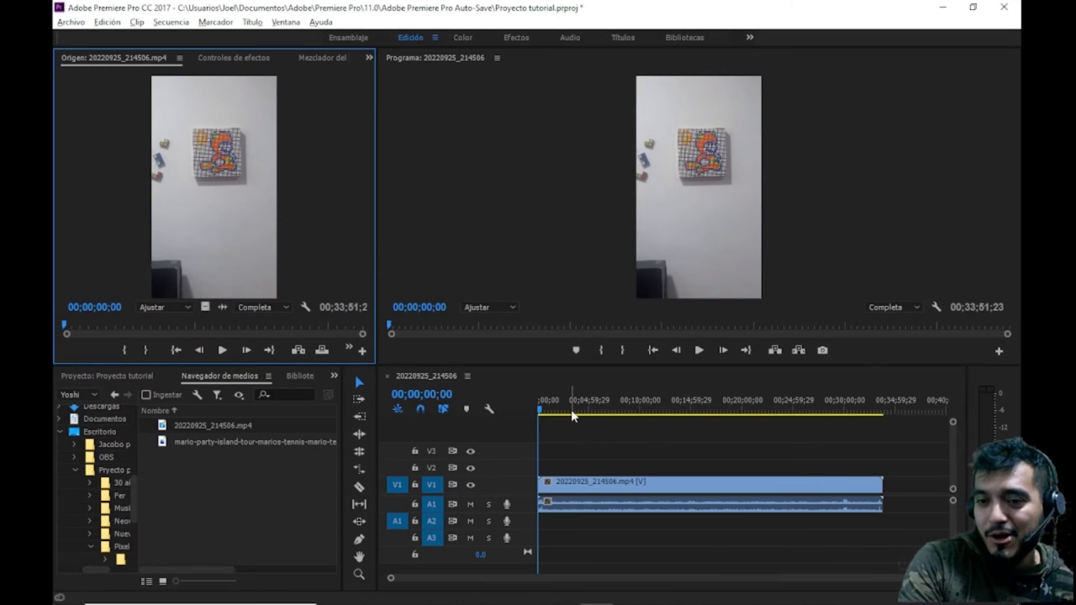
pyautogui.moveTo(542, 411); pyautogui.dragTo(563, 415)
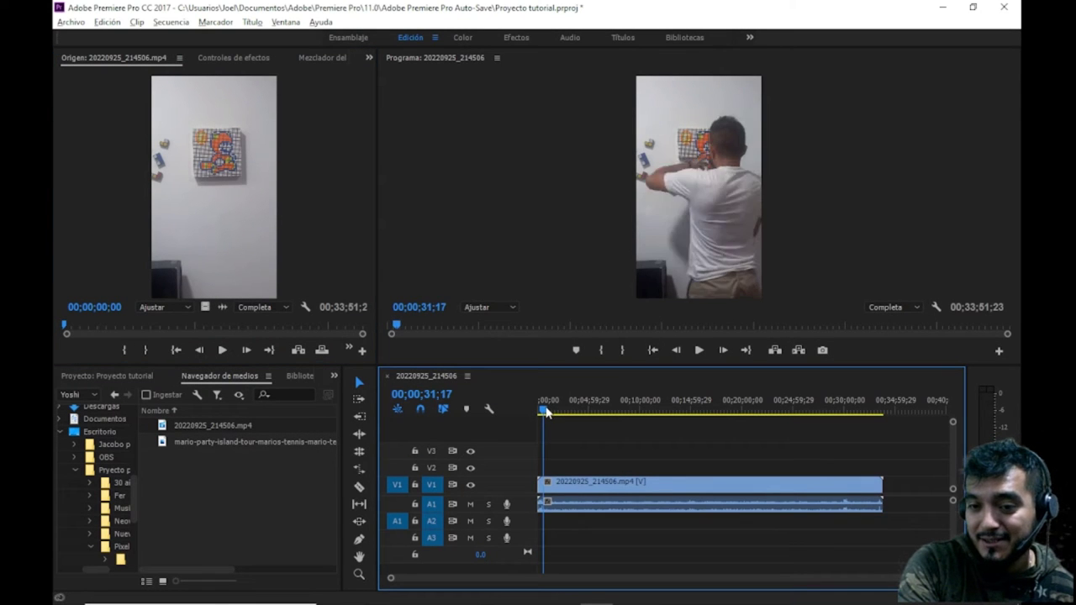
pyautogui.moveTo(563, 415); pyautogui.dragTo(596, 419)
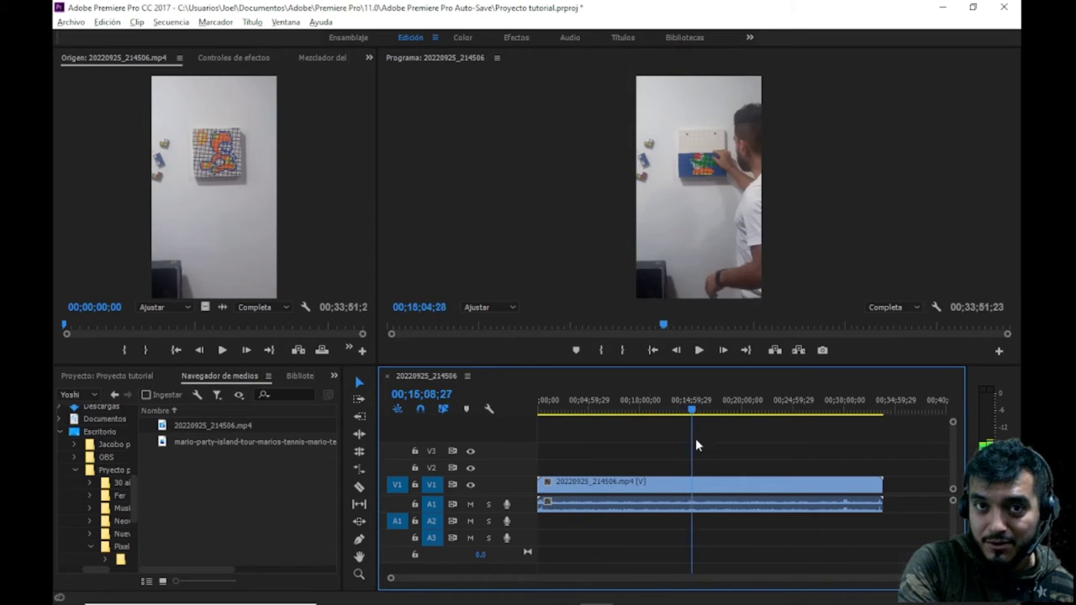
pyautogui.moveTo(596, 419)
pyautogui.mouseDown()
pyautogui.moveTo(831, 515)
pyautogui.moveTo(887, 518)
pyautogui.moveTo(702, 523)
pyautogui.mouseUp()
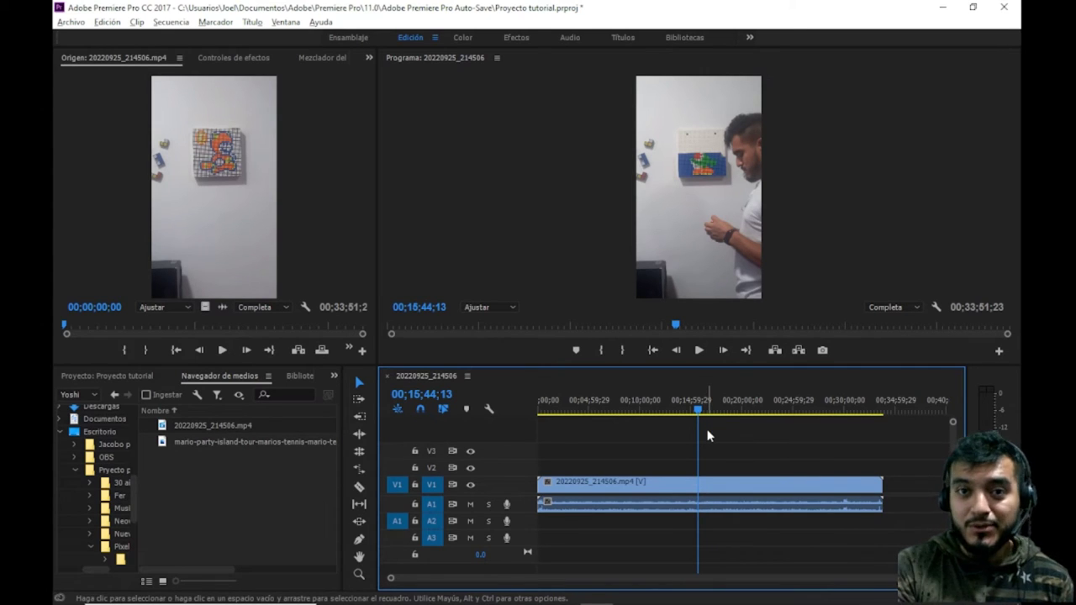
pyautogui.moveTo(700, 414); pyautogui.dragTo(540, 412)
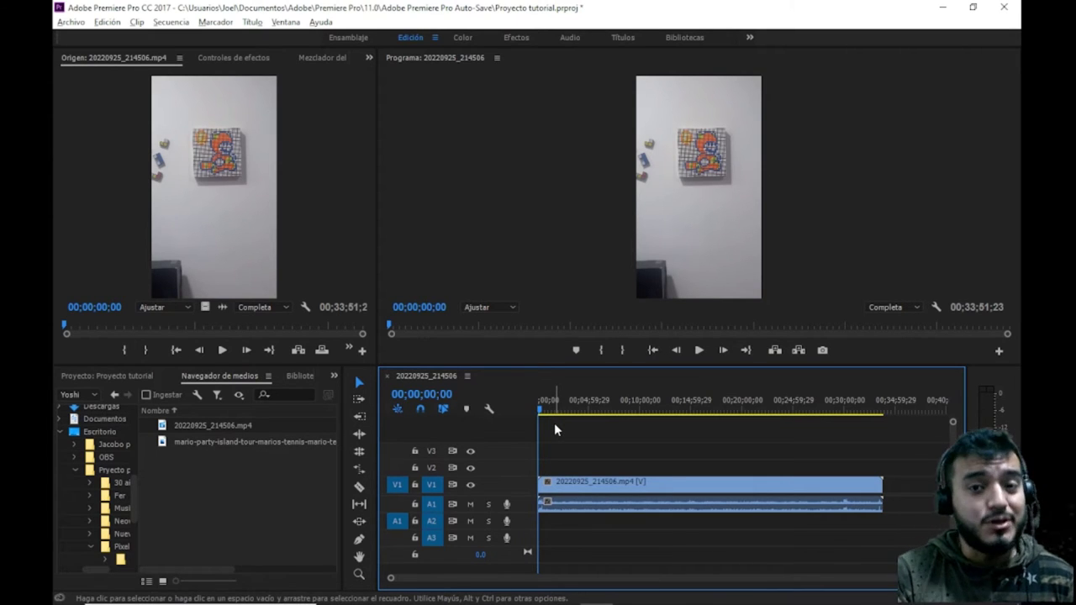
pyautogui.click(539, 410)
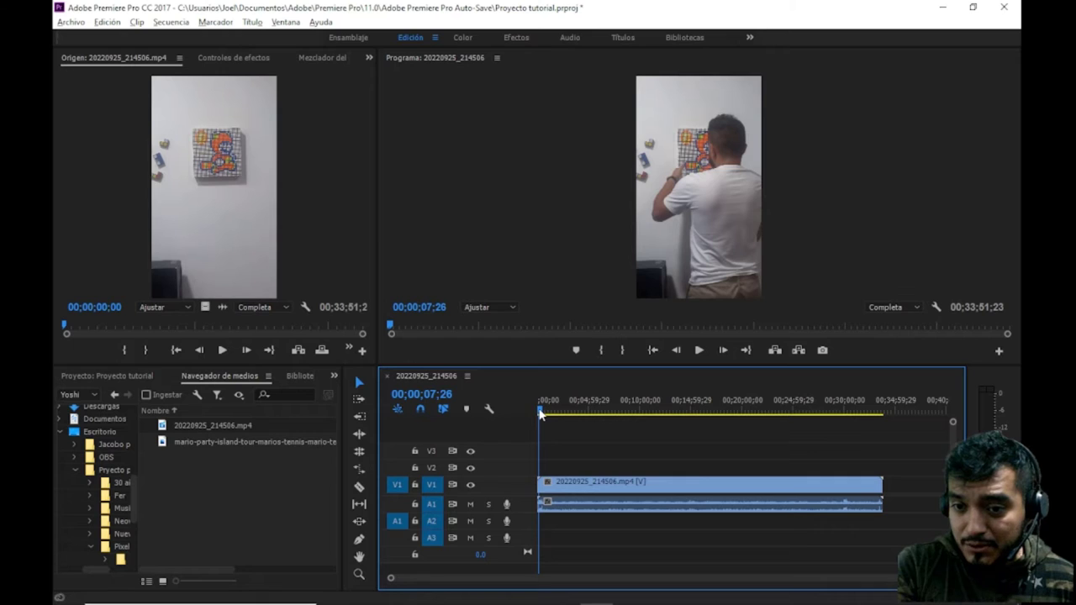
pyautogui.moveTo(539, 412); pyautogui.dragTo(542, 412)
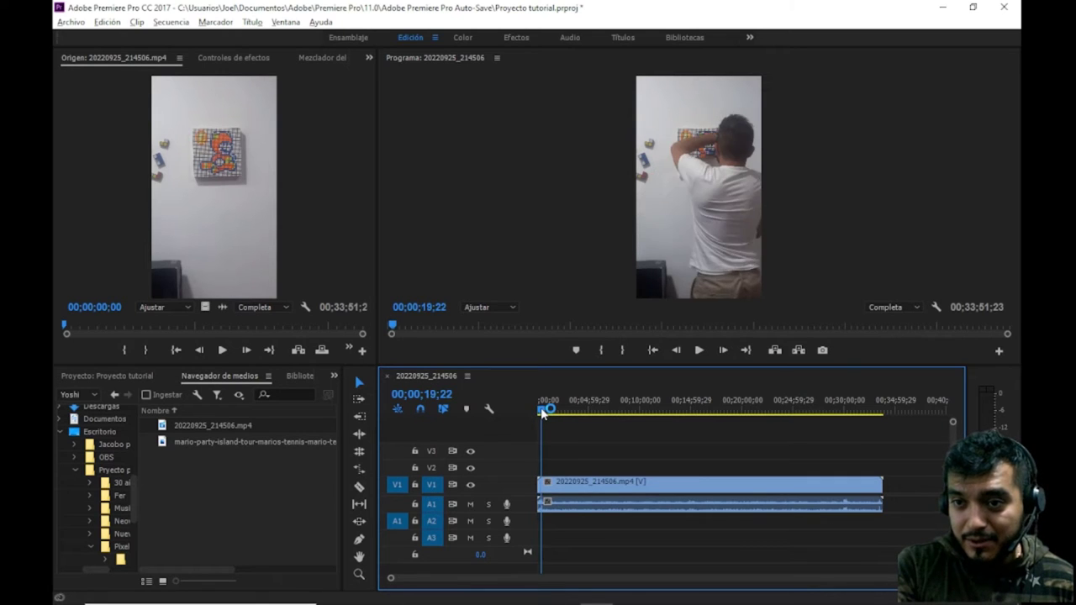
pyautogui.moveTo(543, 412); pyautogui.dragTo(545, 413)
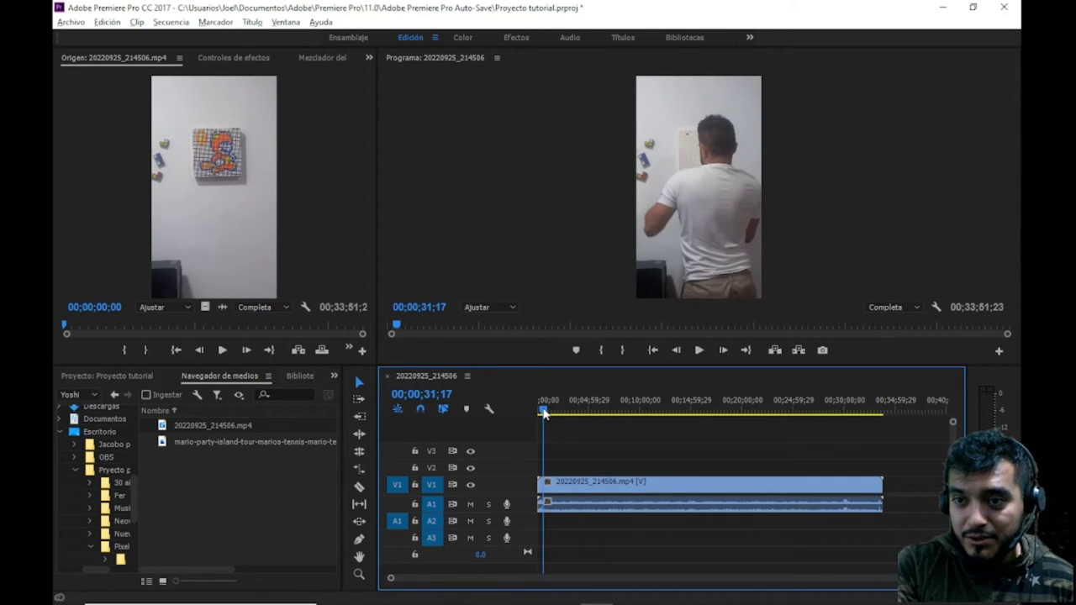
pyautogui.moveTo(544, 412); pyautogui.dragTo(546, 412)
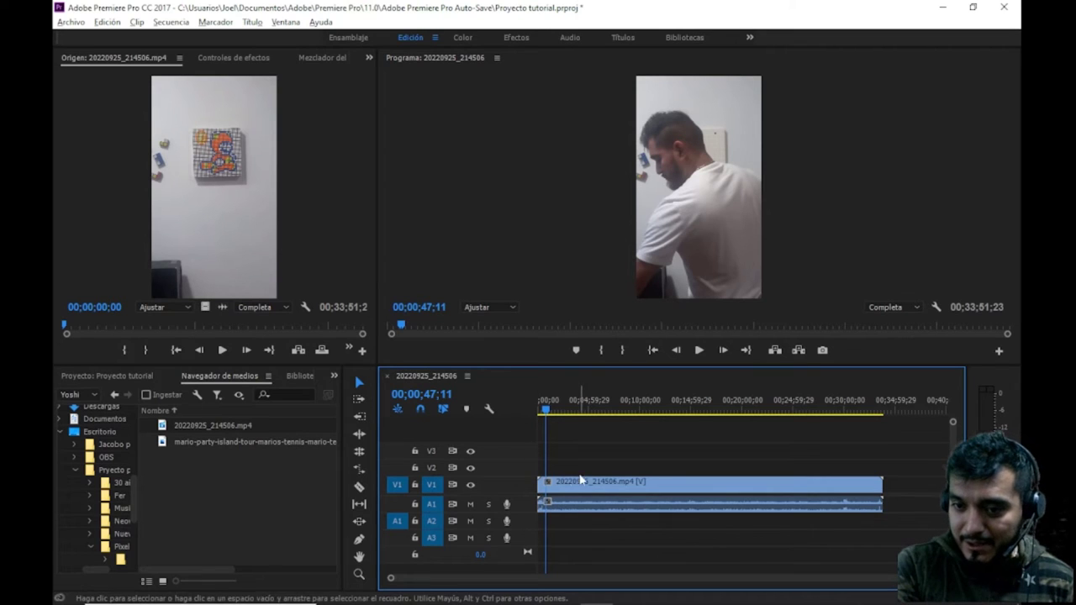
pyautogui.moveTo(880, 477); pyautogui.dragTo(887, 485)
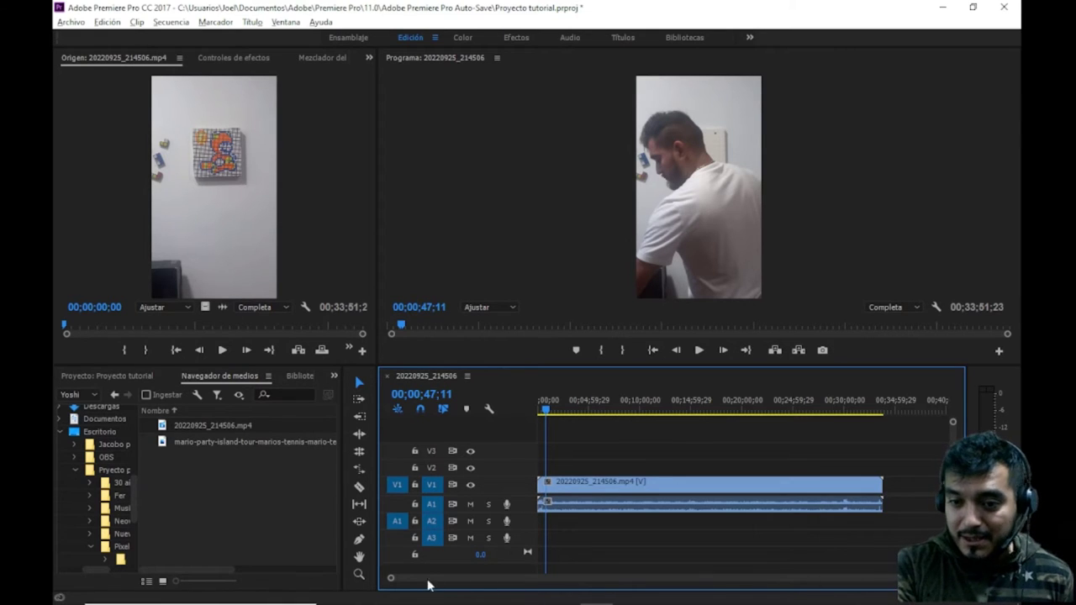
# - Zoom the timeline in on the clip and scrub around the 43–47 second mark
pyautogui.scroll(2, 454, 577)
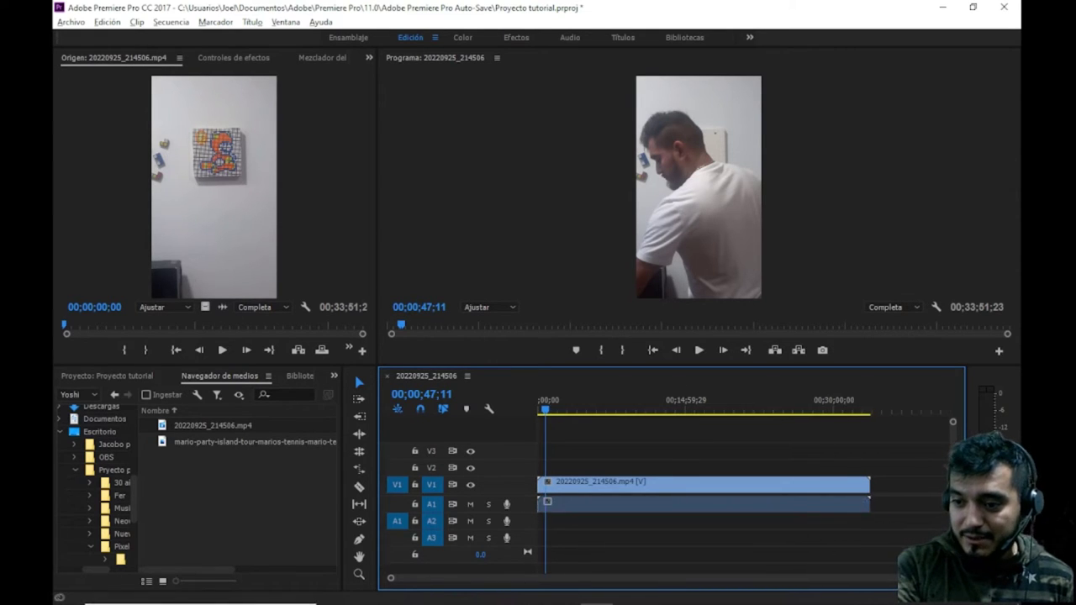
pyautogui.moveTo(933, 579); pyautogui.dragTo(803, 584)
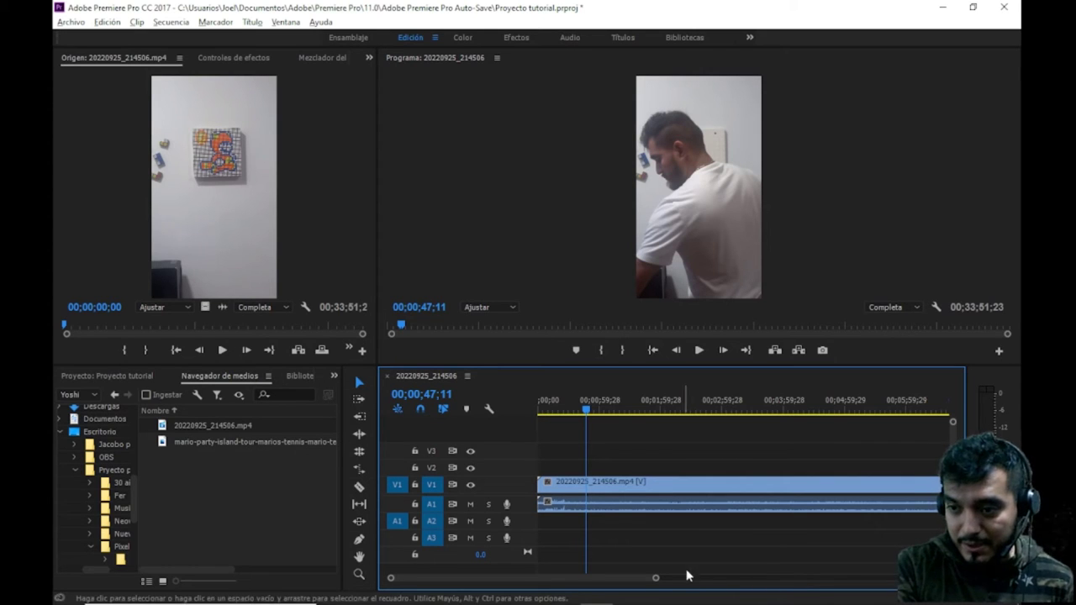
pyautogui.moveTo(656, 582); pyautogui.dragTo(415, 579)
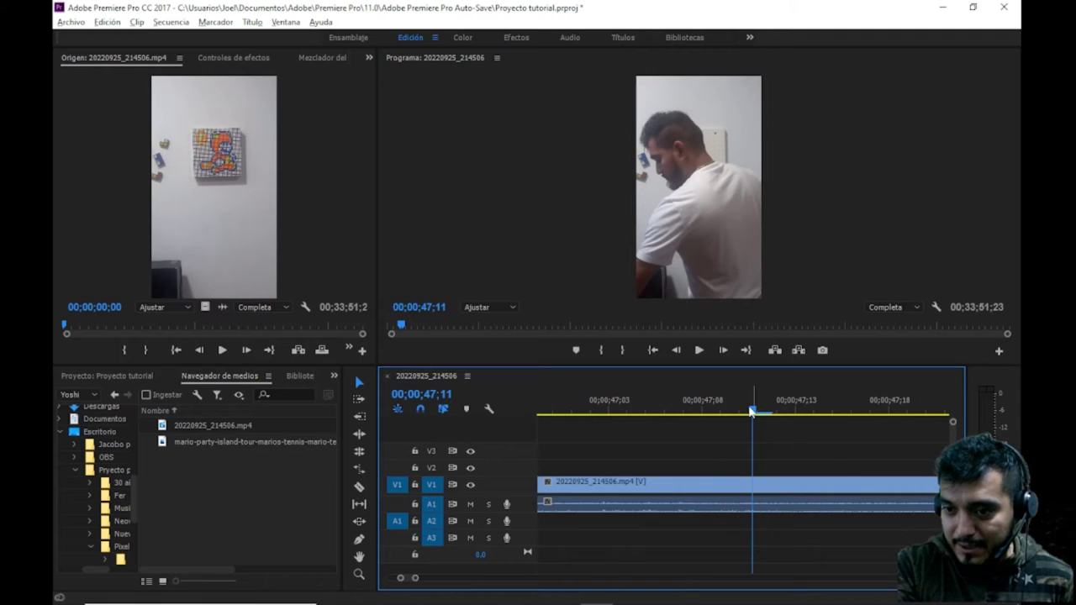
pyautogui.moveTo(745, 412); pyautogui.dragTo(565, 412)
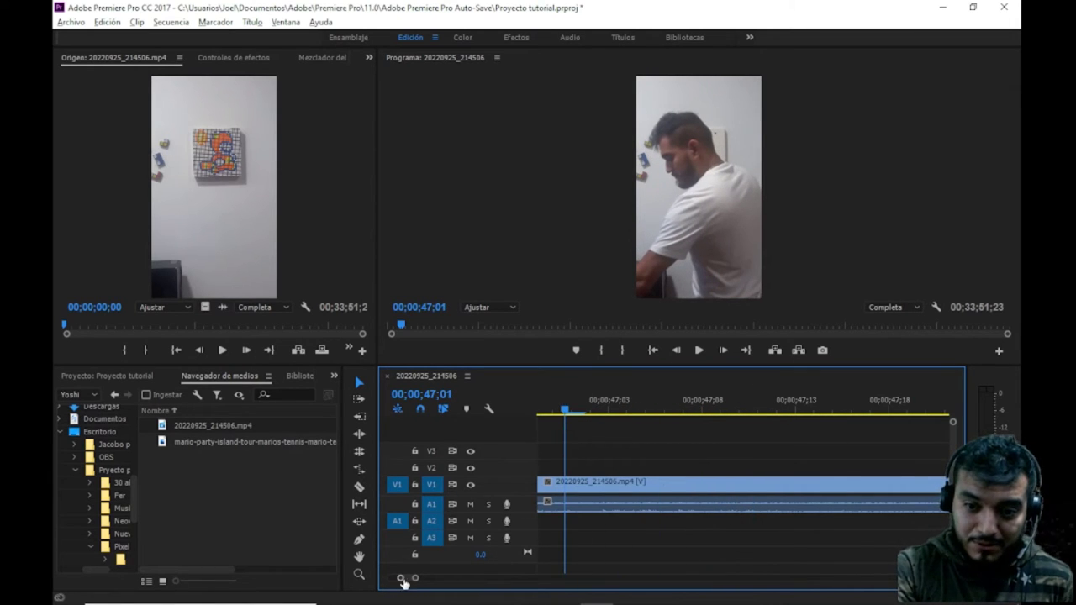
pyautogui.moveTo(416, 581); pyautogui.dragTo(423, 580)
pyautogui.moveTo(762, 418)
pyautogui.mouseDown()
pyautogui.moveTo(631, 423)
pyautogui.moveTo(663, 420)
pyautogui.mouseUp()
pyautogui.moveTo(424, 578); pyautogui.dragTo(462, 578)
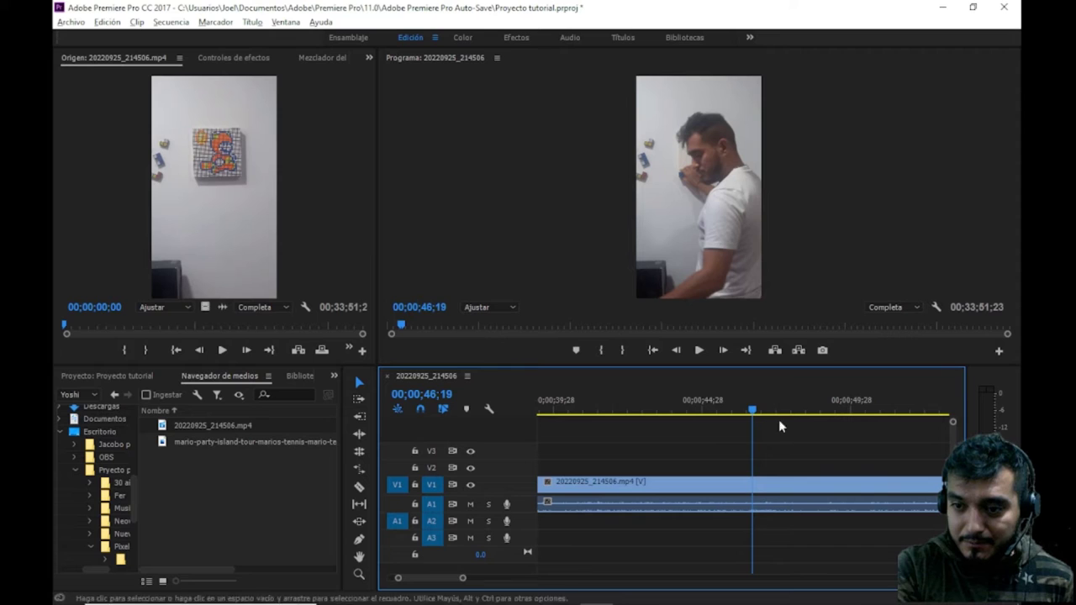
pyautogui.moveTo(752, 411); pyautogui.dragTo(572, 412)
pyautogui.moveTo(462, 580); pyautogui.dragTo(504, 578)
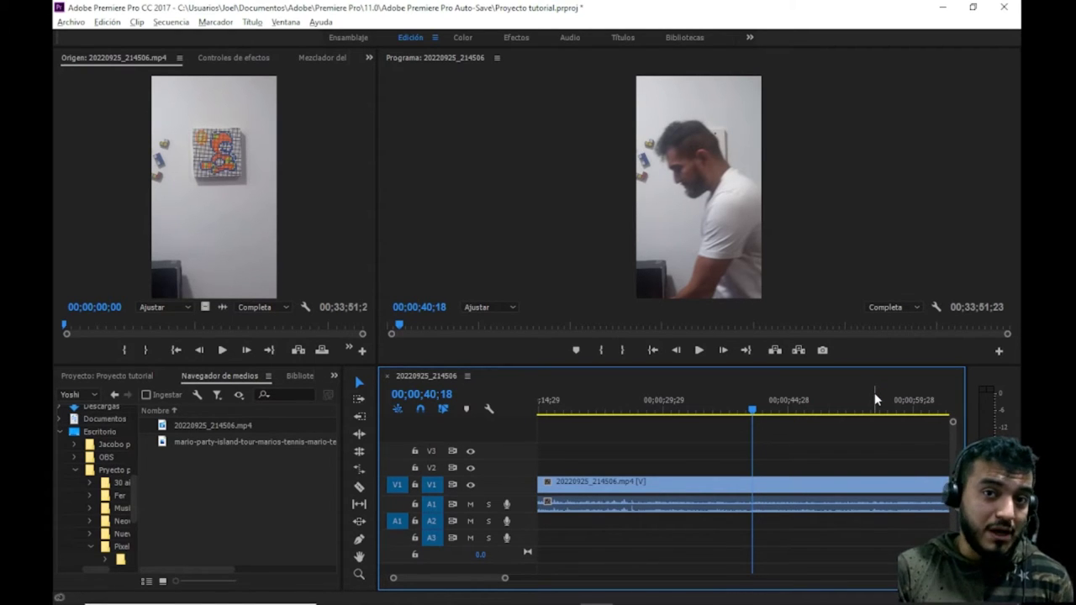
# - Toggle V1 track output off and back on, then open the V1 clip's context menu
pyautogui.click(688, 486)
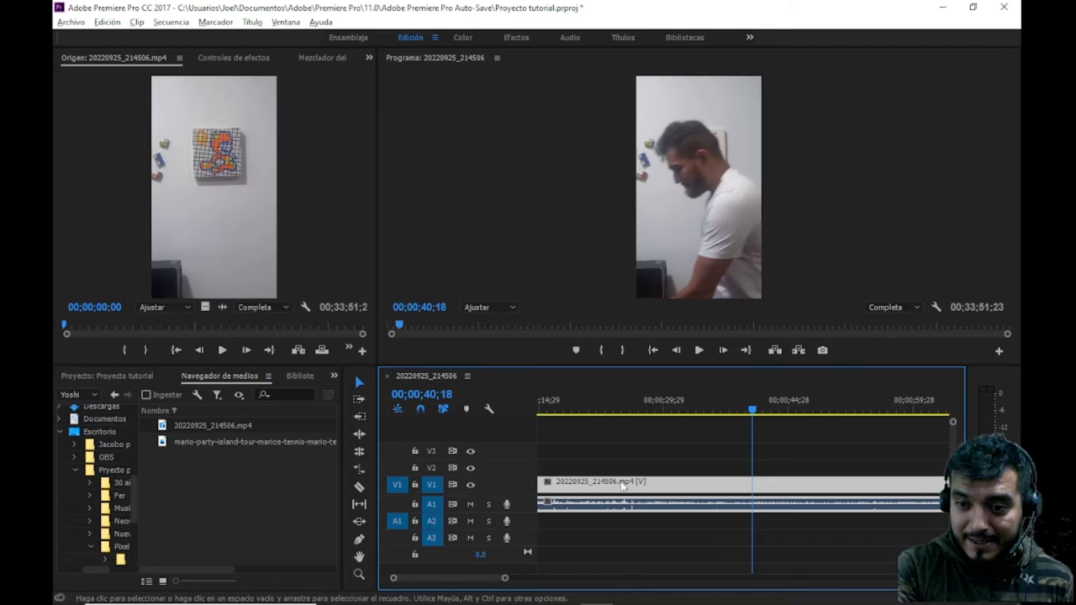
pyautogui.click(471, 485)
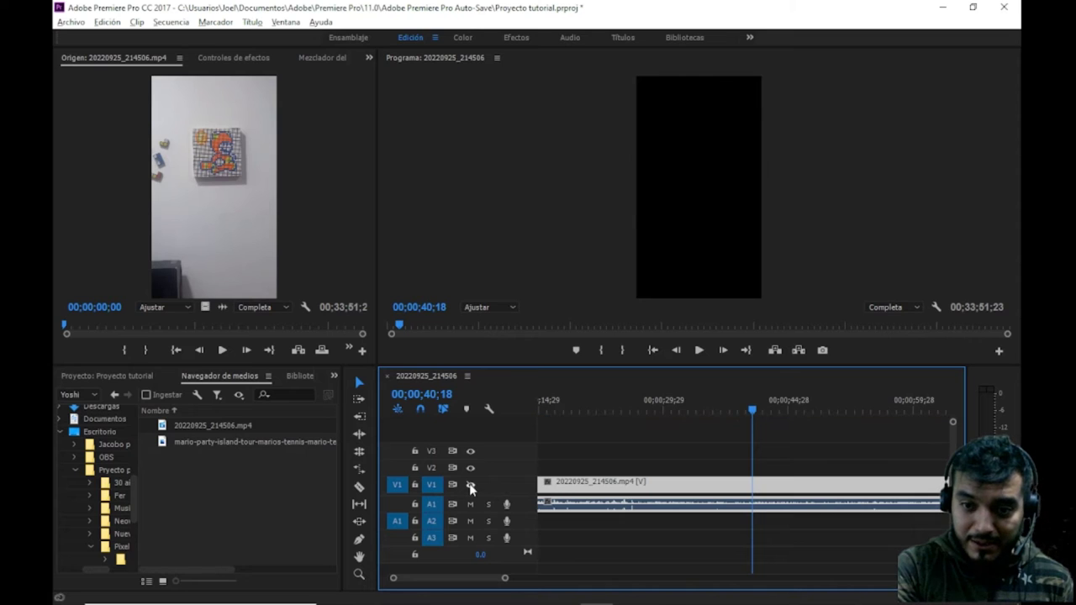
pyautogui.click(471, 486)
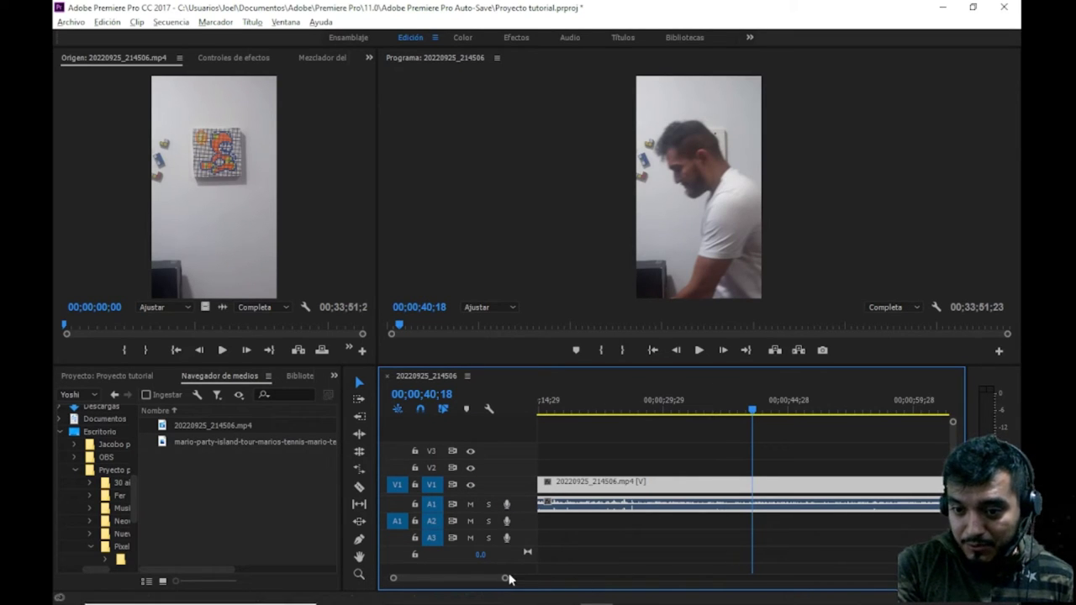
pyautogui.moveTo(505, 578); pyautogui.dragTo(468, 578)
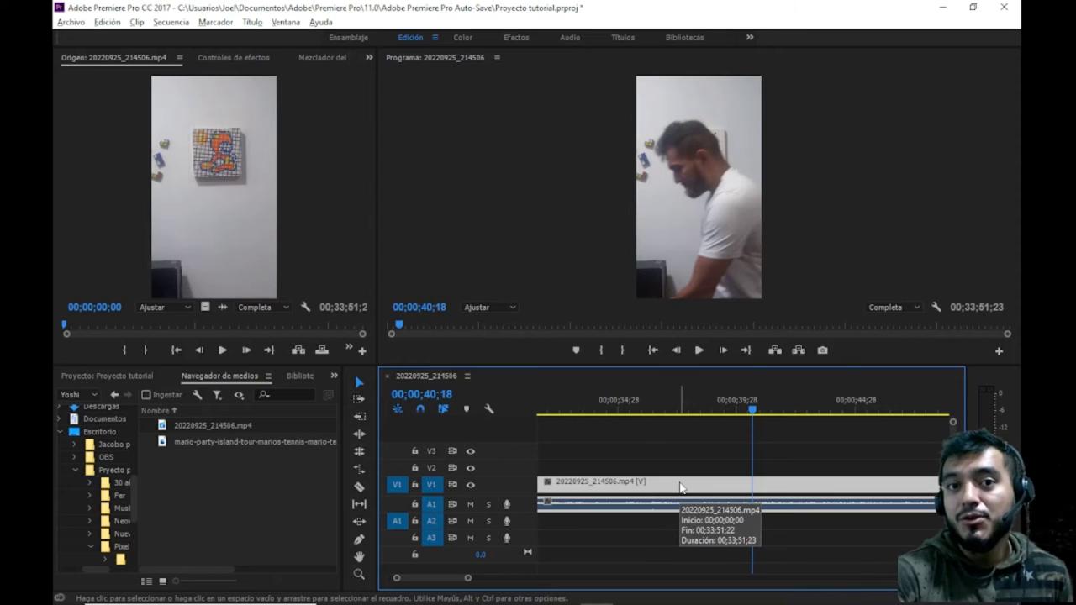
pyautogui.click(681, 486)
pyautogui.rightClick(681, 487)
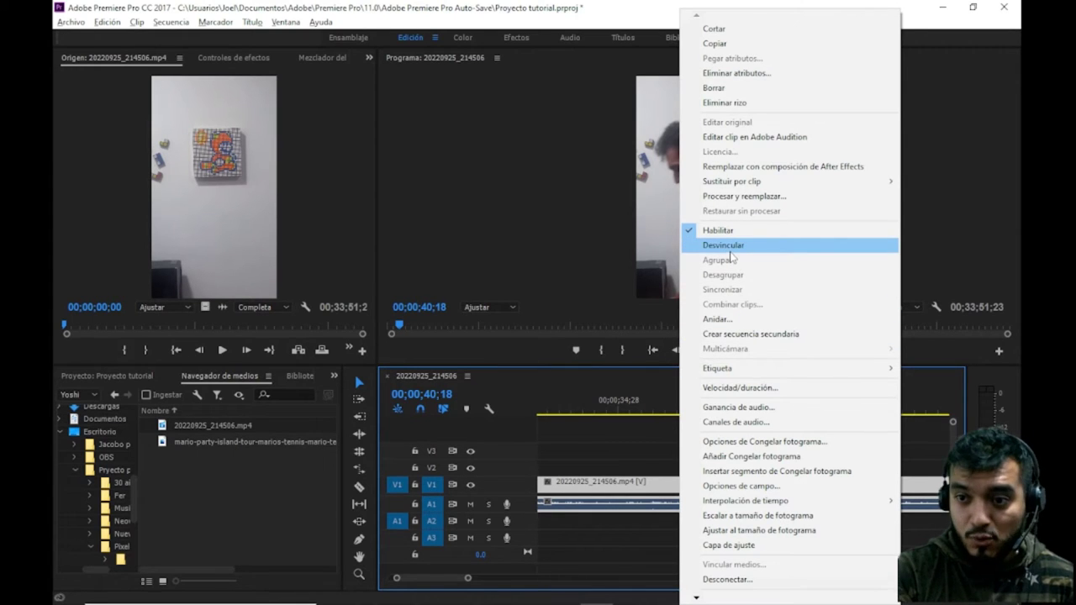
# - Unlink the timelapse clip with Desvincular and delete its audio from A1
pyautogui.click(723, 245)
pyautogui.click(695, 488)
pyautogui.click(693, 509)
pyautogui.click(698, 487)
pyautogui.click(699, 510)
pyautogui.click(703, 491)
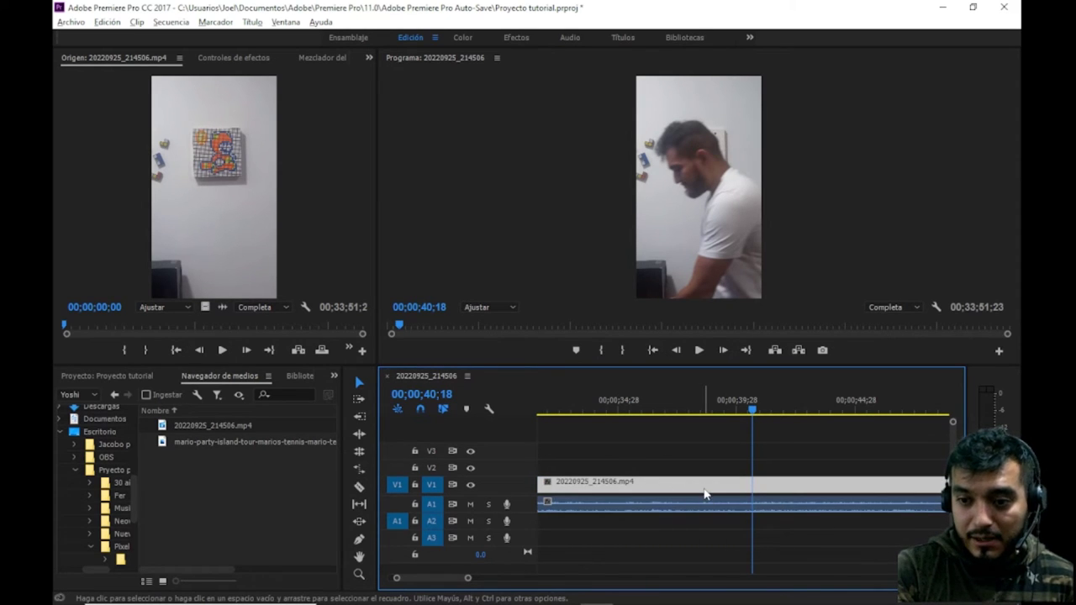
pyautogui.click(705, 510)
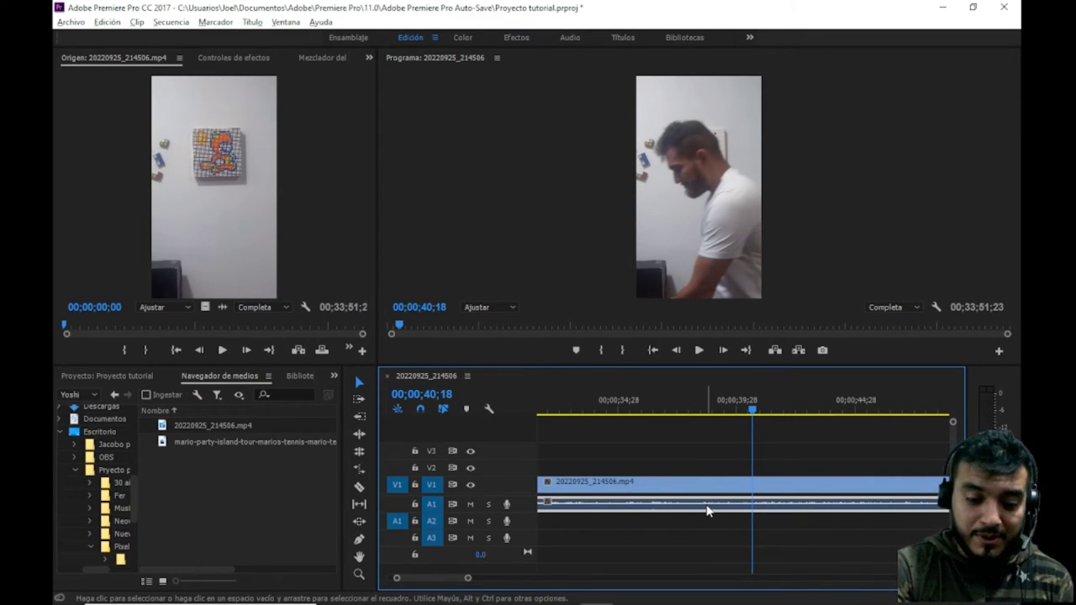
pyautogui.press('Delete')
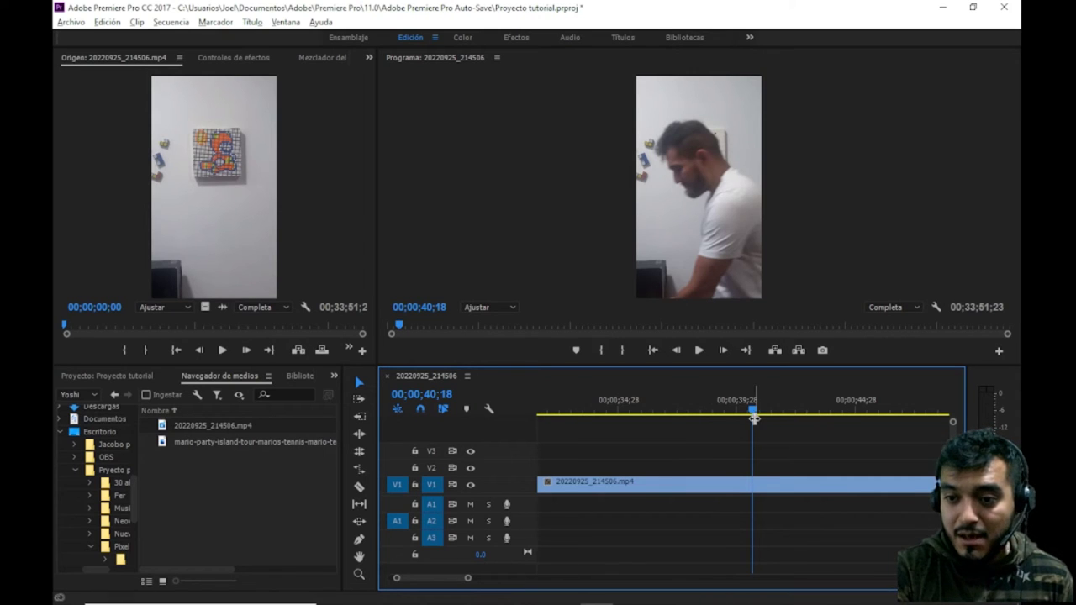
pyautogui.moveTo(753, 412); pyautogui.dragTo(549, 412)
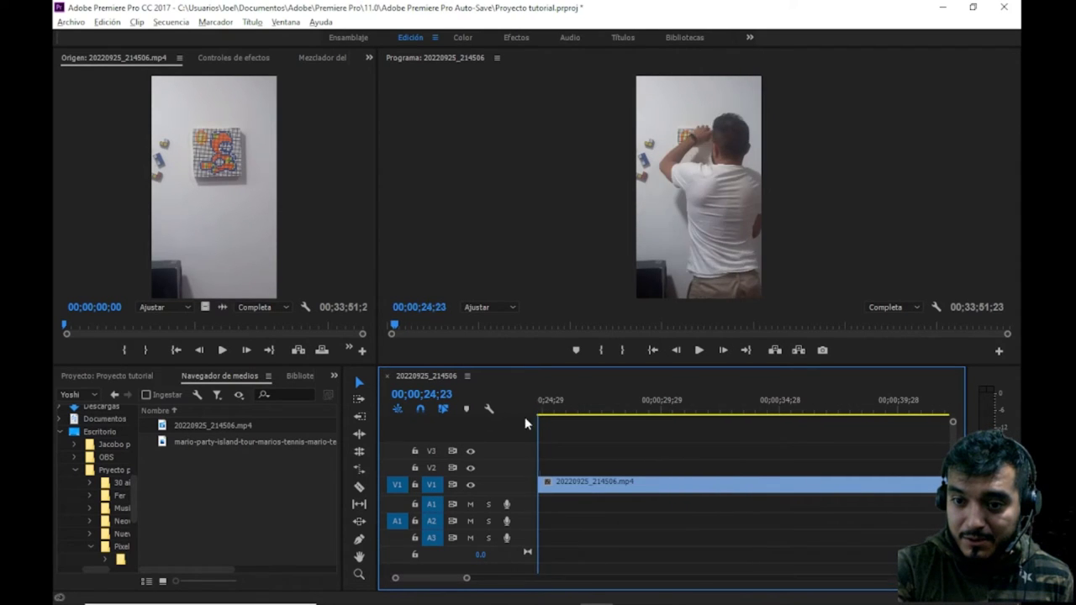
pyautogui.moveTo(468, 577); pyautogui.dragTo(483, 578)
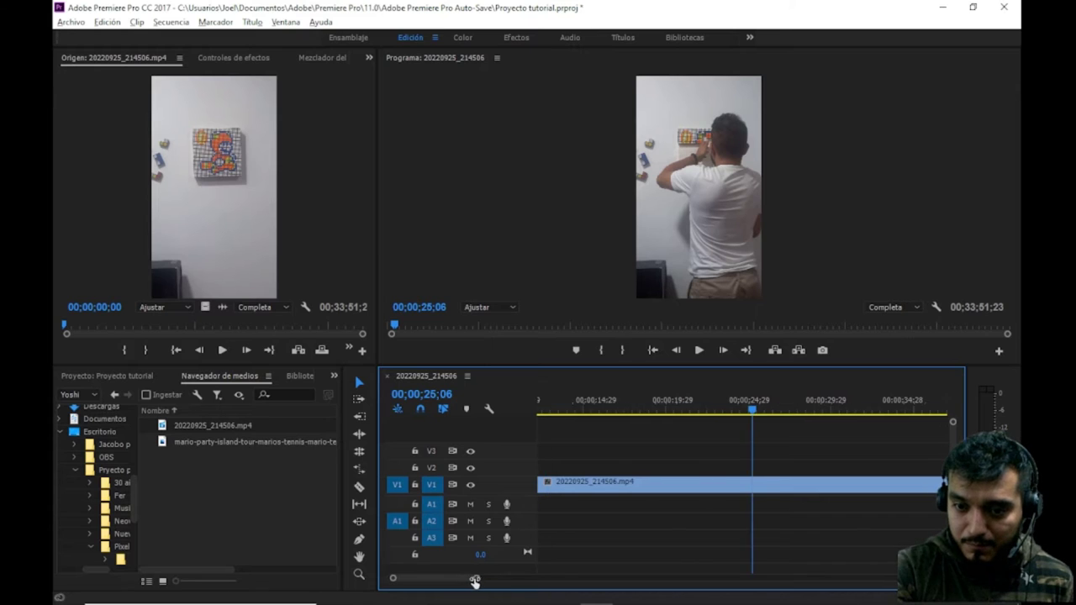
pyautogui.moveTo(754, 412); pyautogui.dragTo(834, 416)
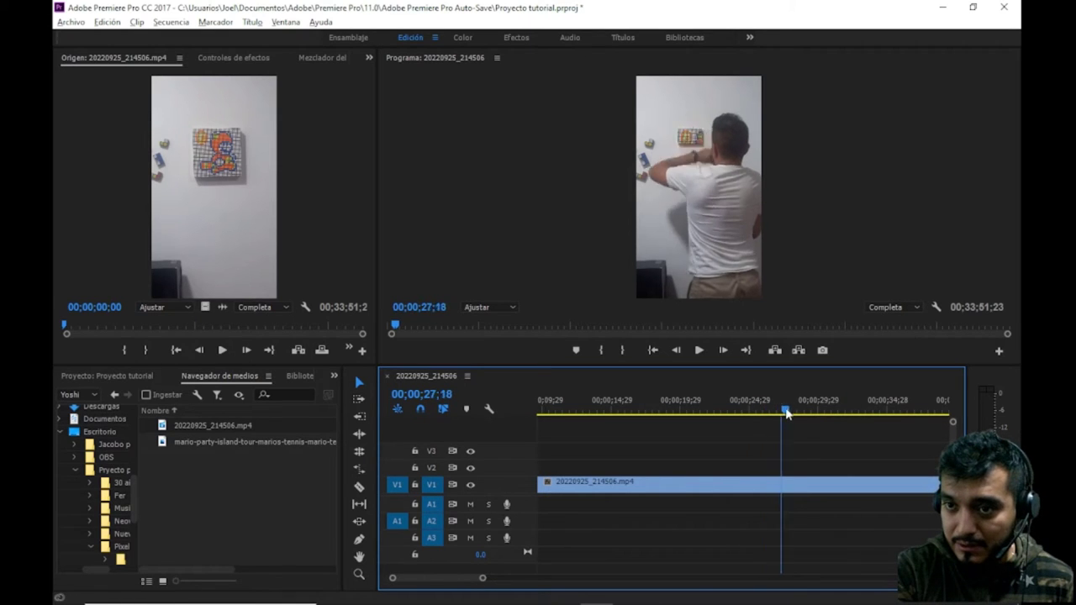
pyautogui.moveTo(482, 579); pyautogui.dragTo(548, 571)
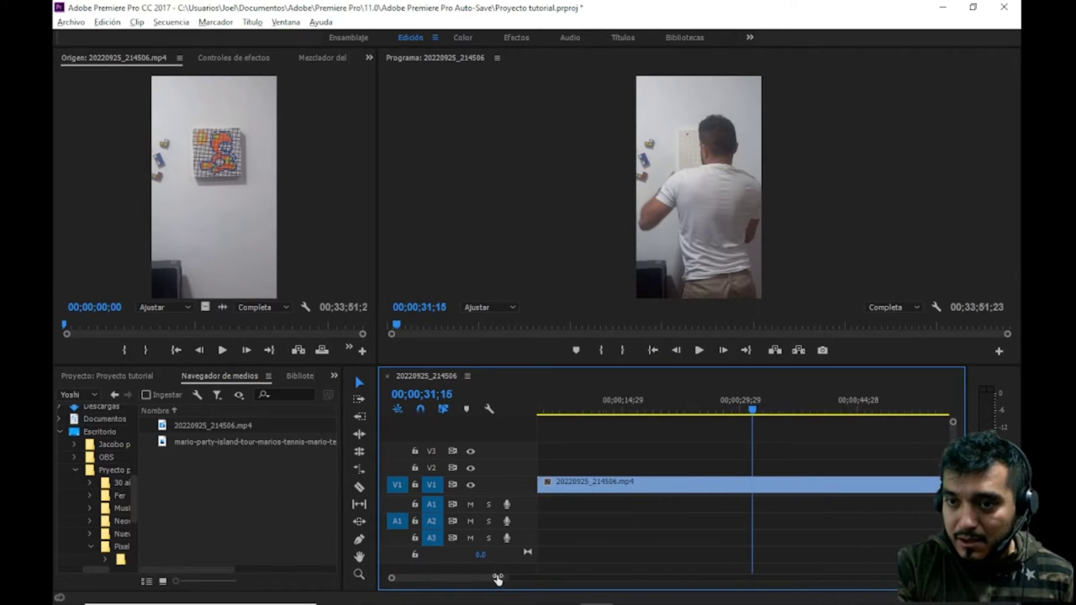
pyautogui.moveTo(701, 411); pyautogui.dragTo(736, 420)
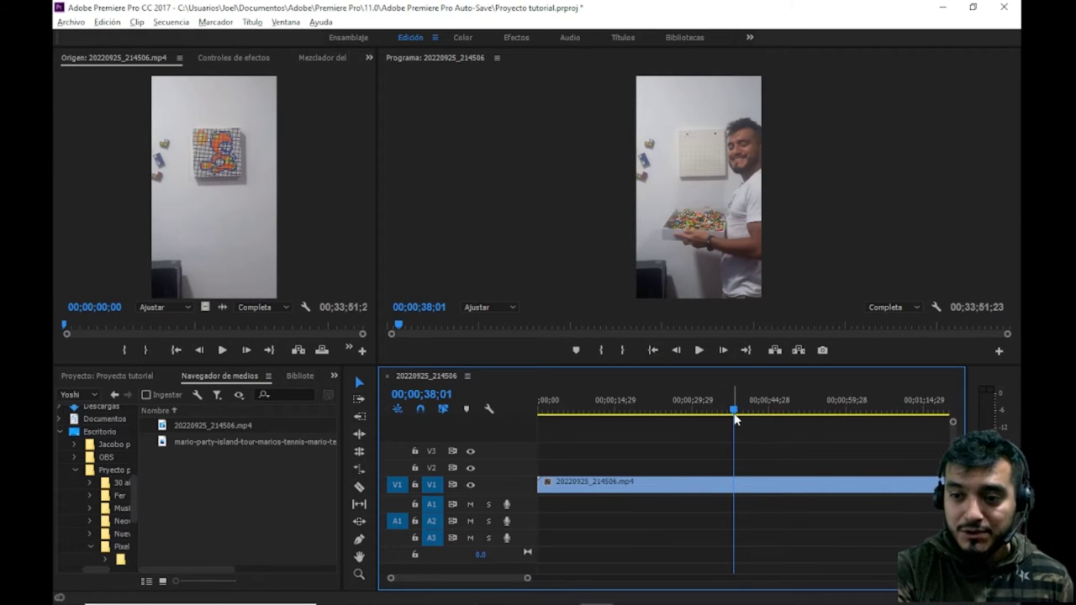
pyautogui.click(736, 418)
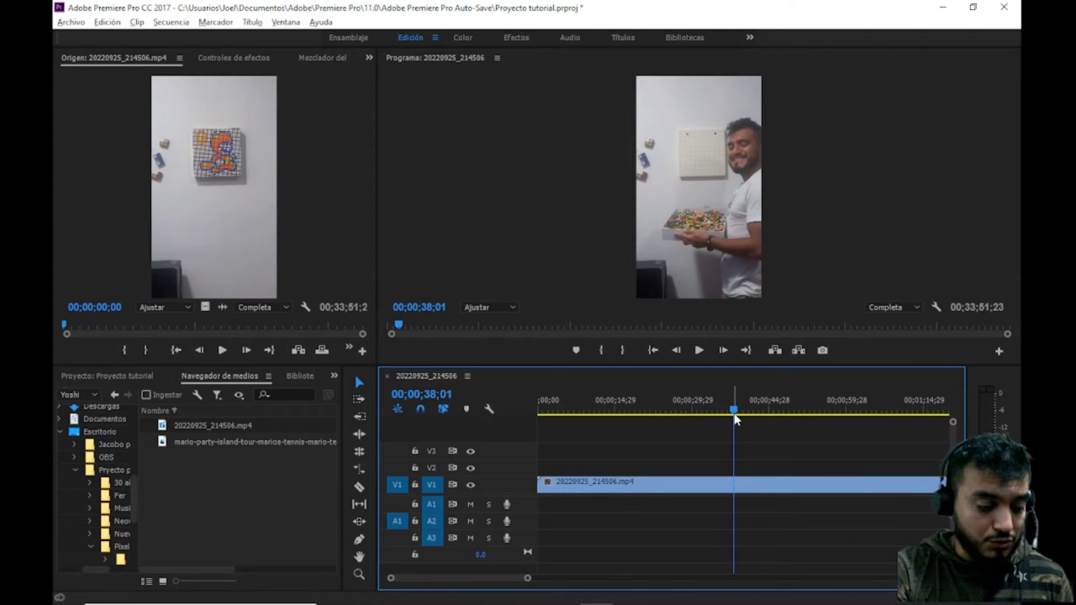
# - Cut the V1 clip at 00;00;38;01 with Ctrl+K and check each half selects separately
pyautogui.hotkey('ctrl', 'k')
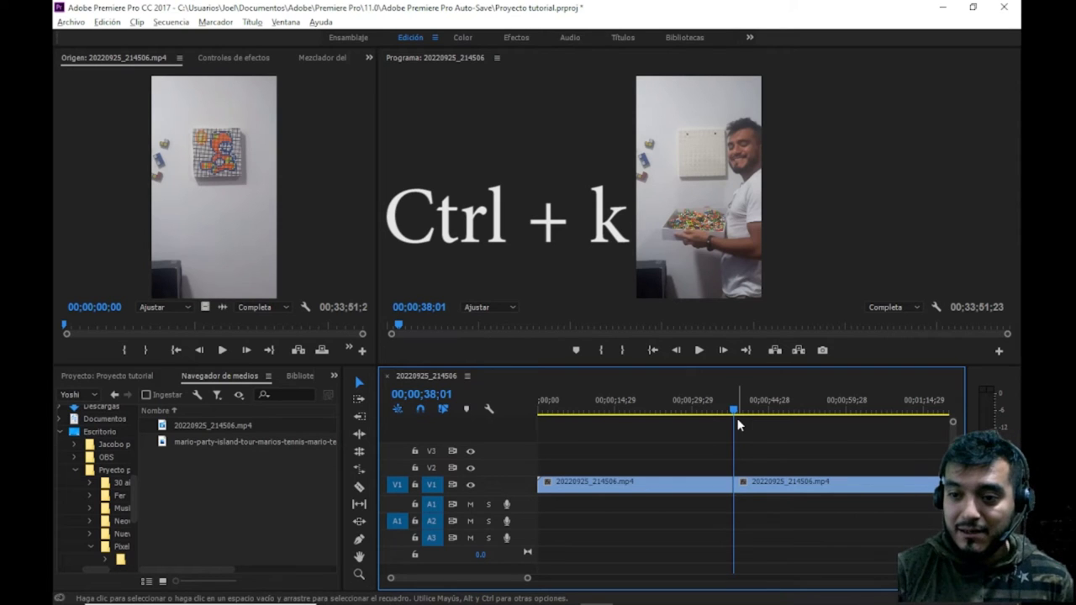
pyautogui.click(746, 497)
pyautogui.click(708, 491)
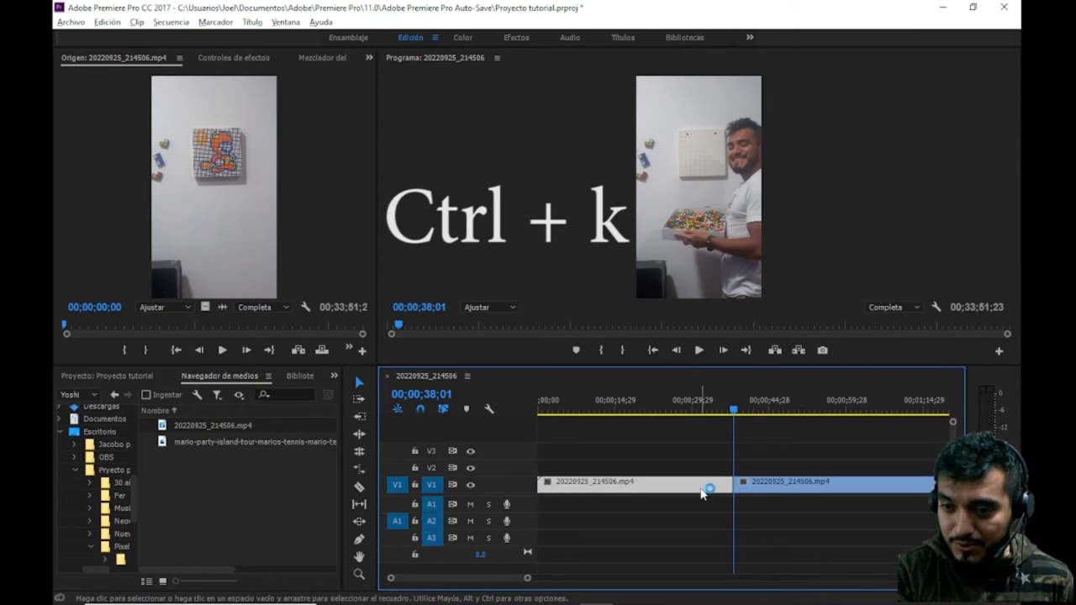
pyautogui.click(795, 492)
pyautogui.click(714, 491)
pyautogui.click(746, 492)
pyautogui.click(629, 491)
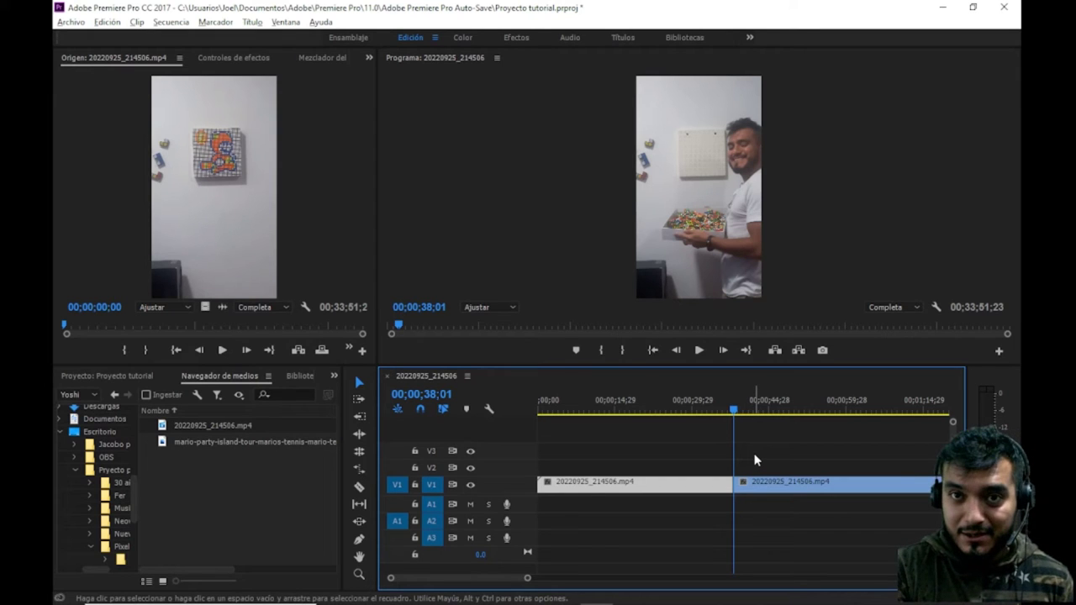
# - Scrub around the 38-second cut point and open the first piece's context menu
pyautogui.moveTo(735, 411)
pyautogui.mouseDown()
pyautogui.moveTo(755, 413)
pyautogui.moveTo(740, 414)
pyautogui.mouseUp()
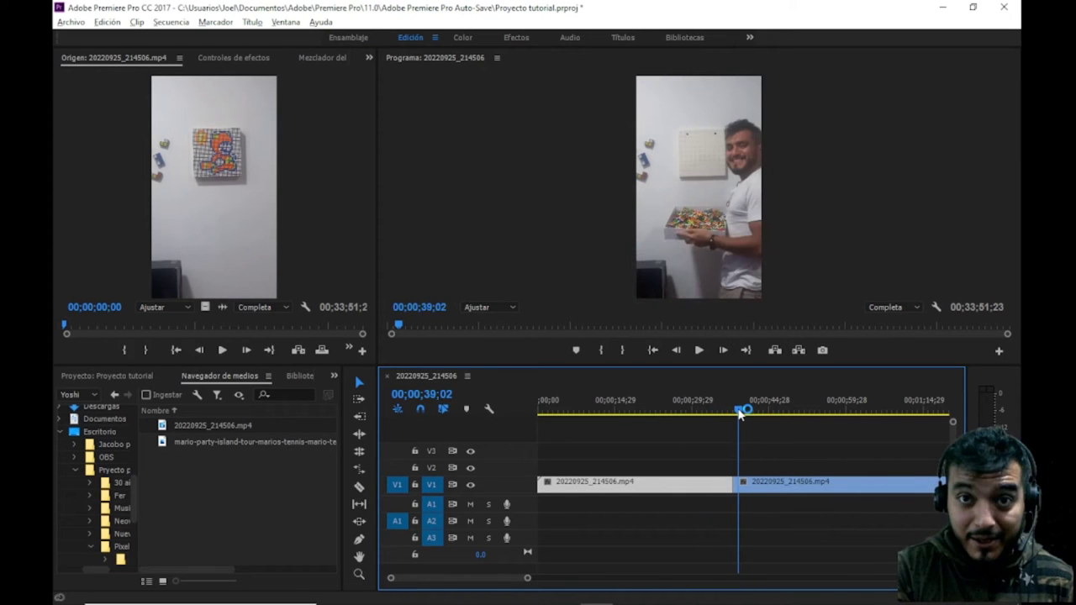
pyautogui.moveTo(740, 414); pyautogui.dragTo(738, 413)
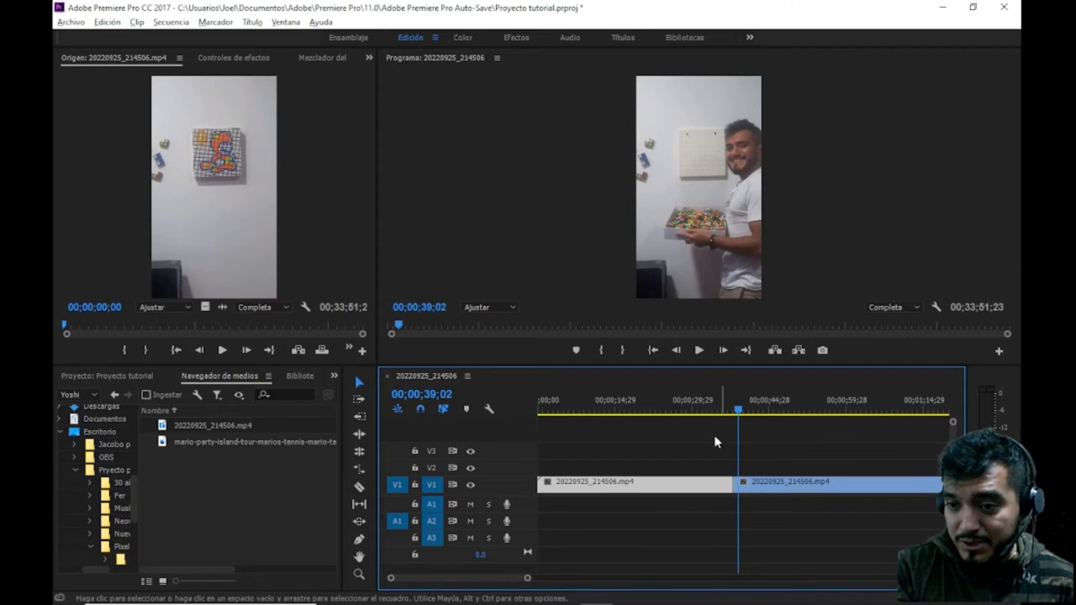
pyautogui.moveTo(740, 413); pyautogui.dragTo(736, 413)
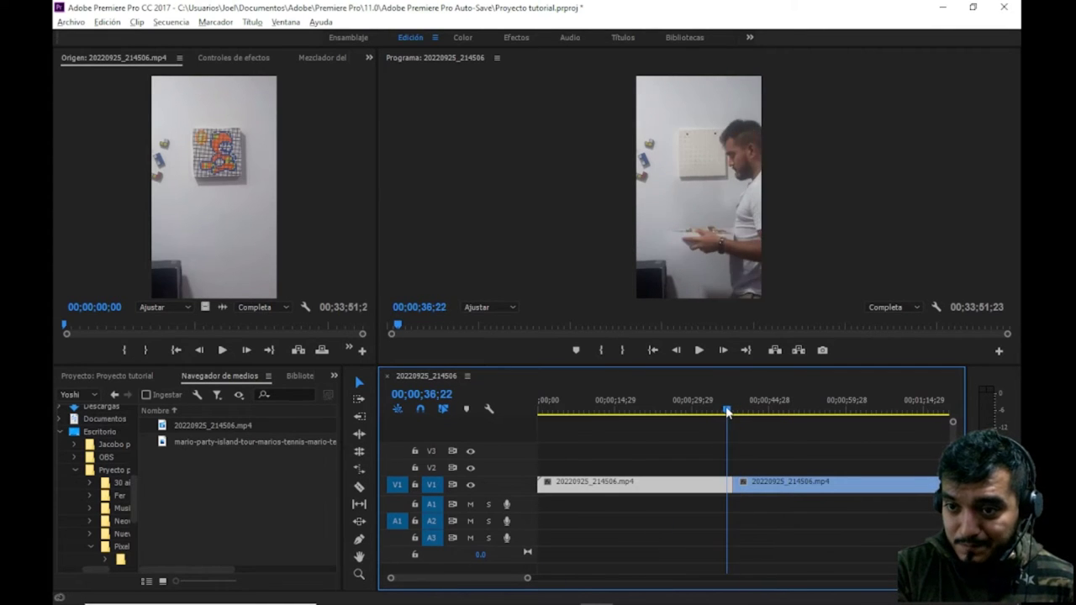
pyautogui.rightClick(696, 489)
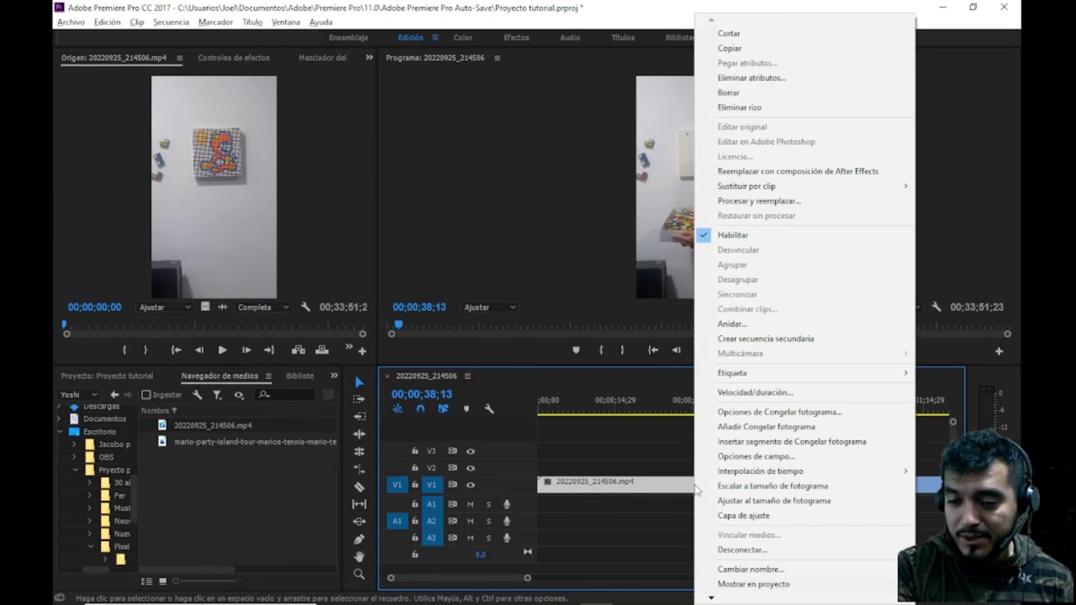
# - Delete the first 38-second piece with Borrar, zoom out, and play from the start
pyautogui.click(782, 94)
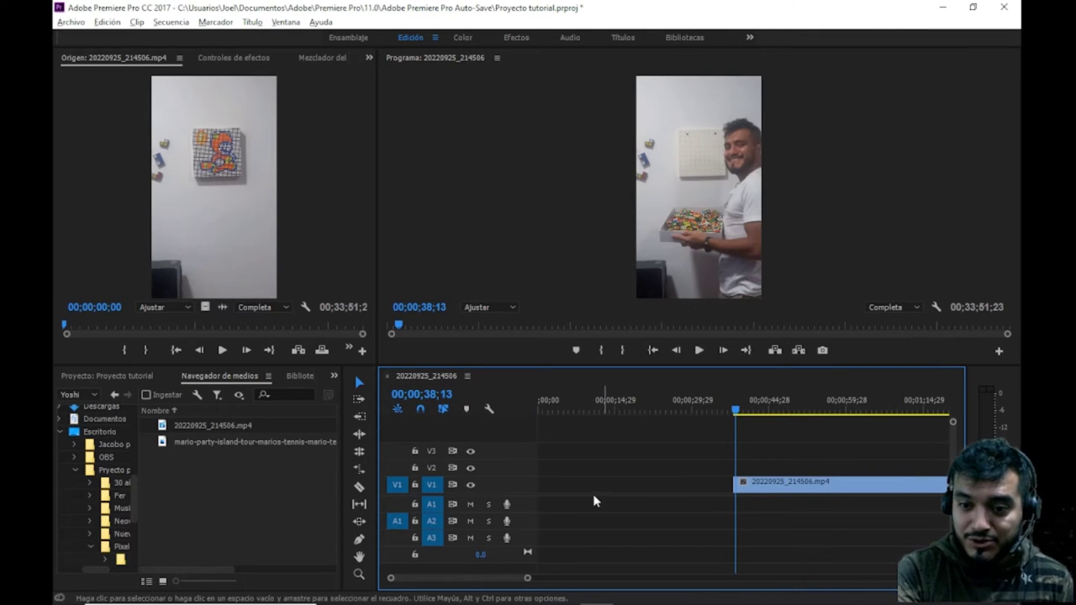
pyautogui.moveTo(528, 580); pyautogui.dragTo(773, 581)
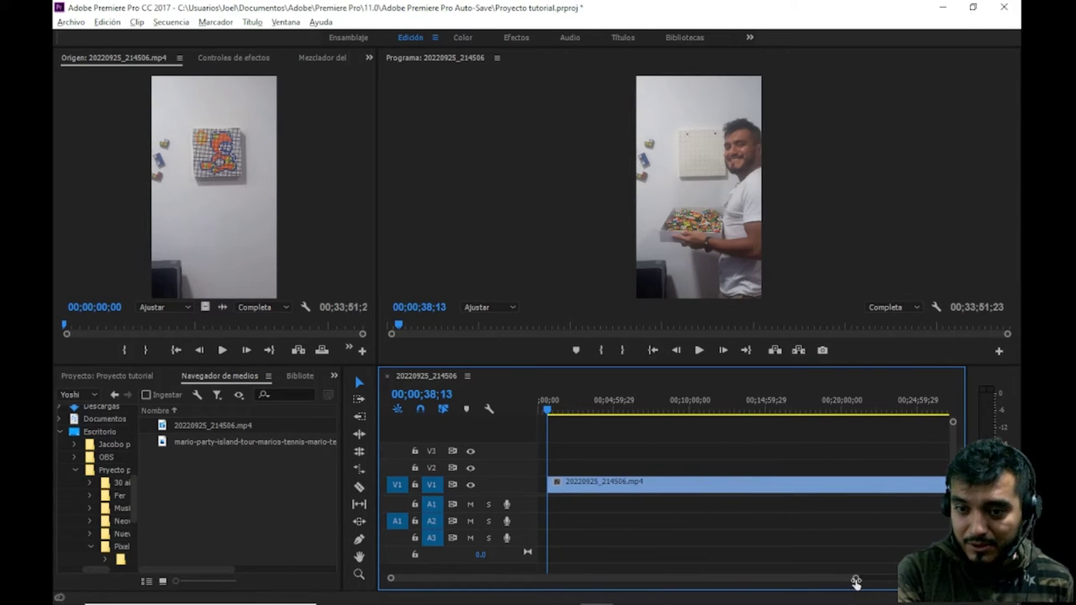
pyautogui.moveTo(773, 580)
pyautogui.mouseDown()
pyautogui.moveTo(895, 580)
pyautogui.moveTo(767, 580)
pyautogui.mouseUp()
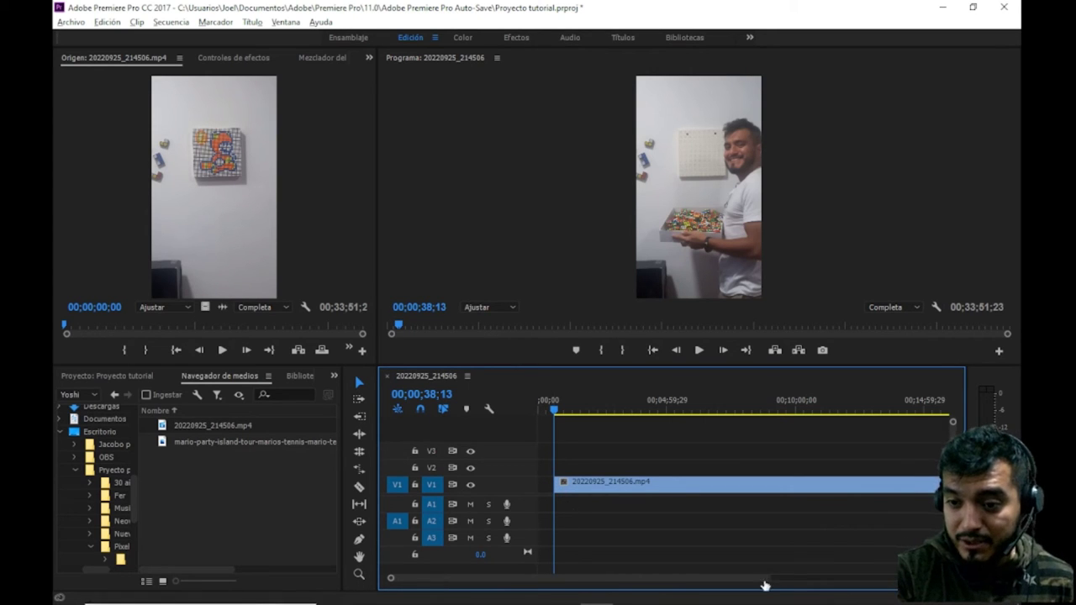
pyautogui.moveTo(554, 410); pyautogui.dragTo(473, 410)
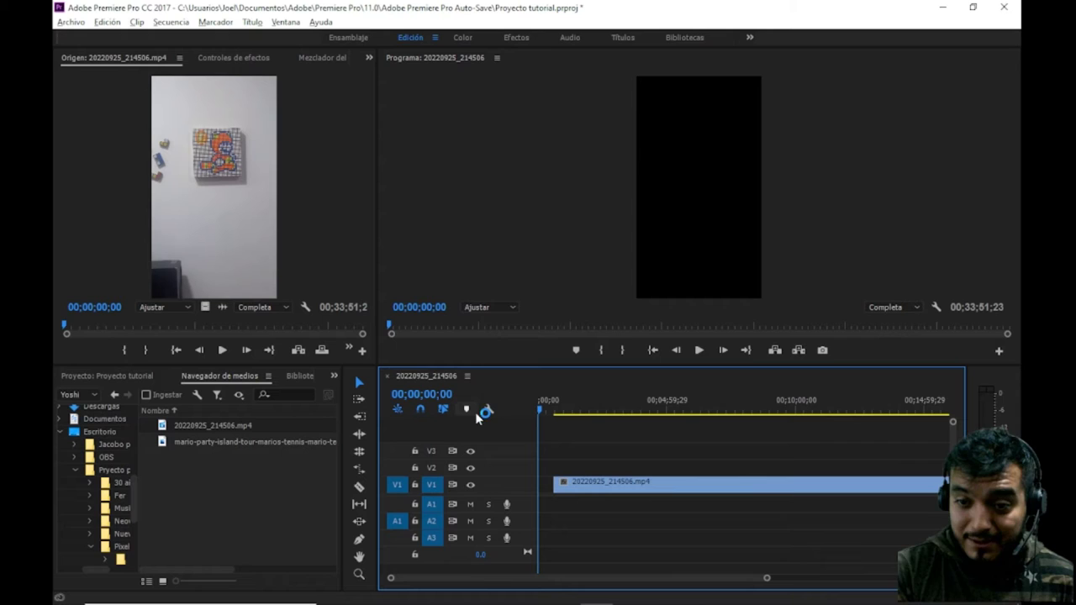
pyautogui.click(699, 350)
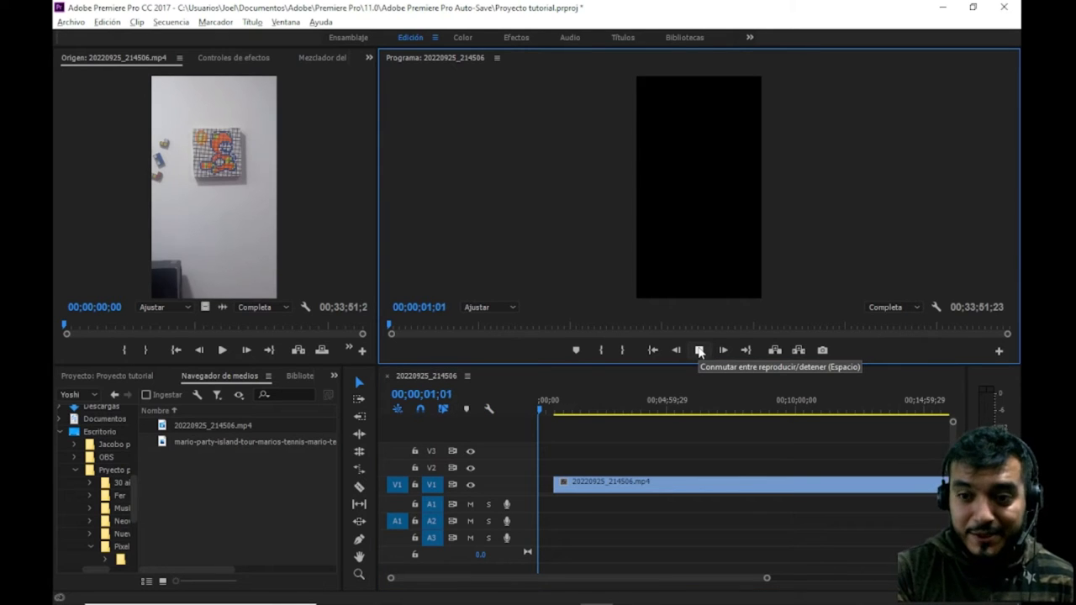
pyautogui.click(698, 350)
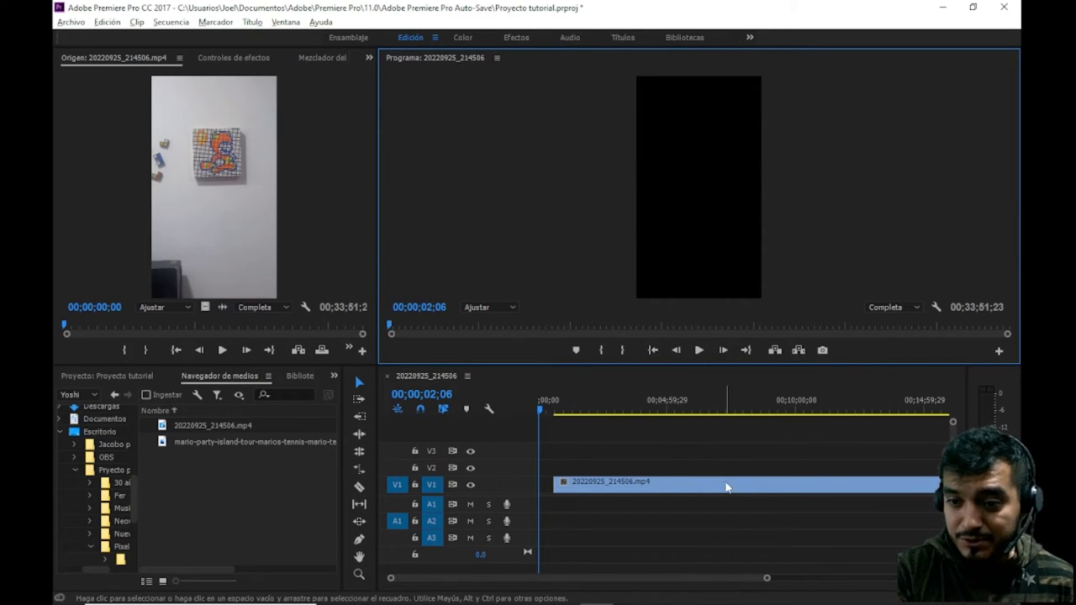
# - Slide the remaining V1 clip left so it begins at 00;00;00;00
pyautogui.moveTo(733, 492); pyautogui.dragTo(719, 492)
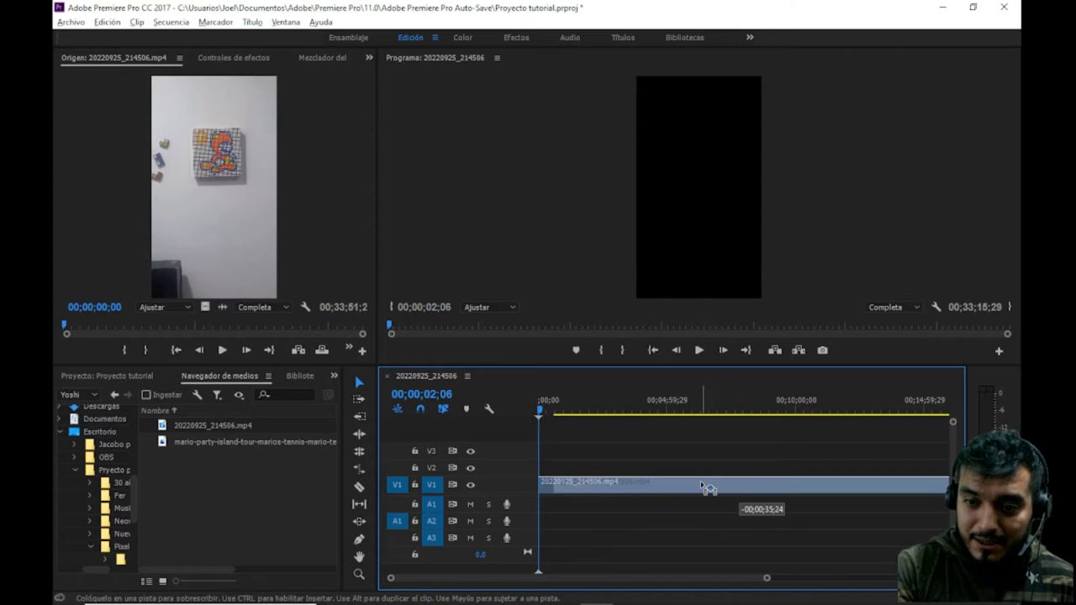
pyautogui.moveTo(767, 576); pyautogui.dragTo(496, 578)
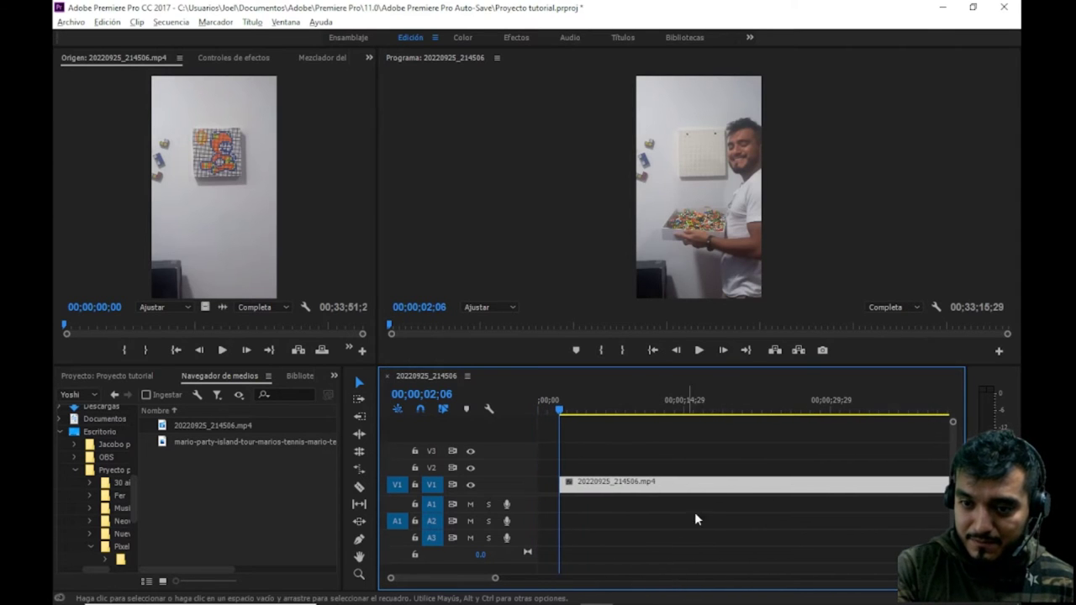
pyautogui.moveTo(723, 486); pyautogui.dragTo(701, 486)
pyautogui.moveTo(574, 402); pyautogui.dragTo(520, 408)
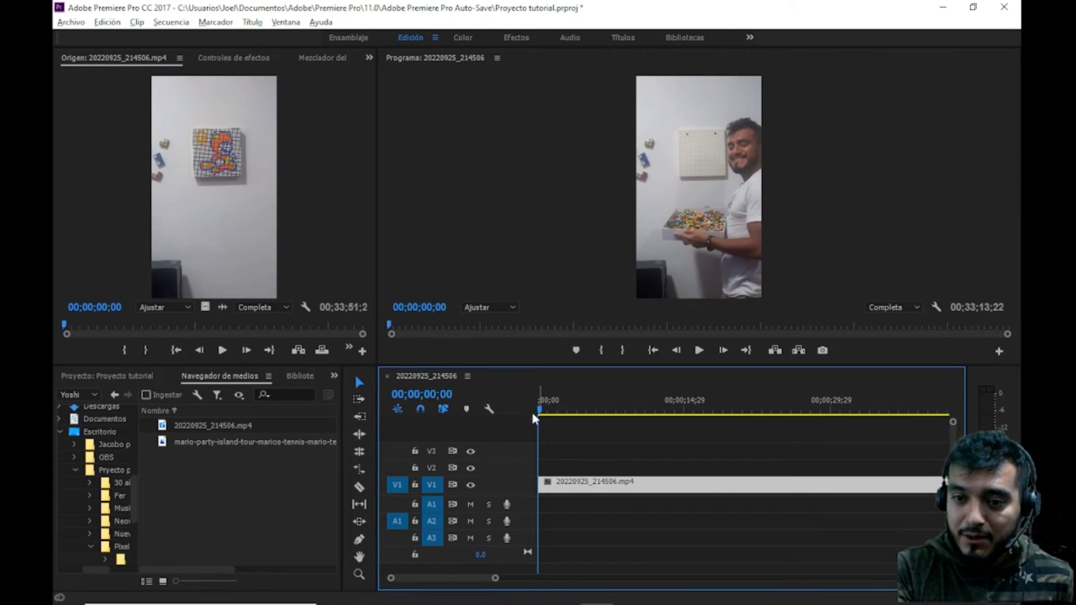
pyautogui.moveTo(541, 410); pyautogui.dragTo(561, 412)
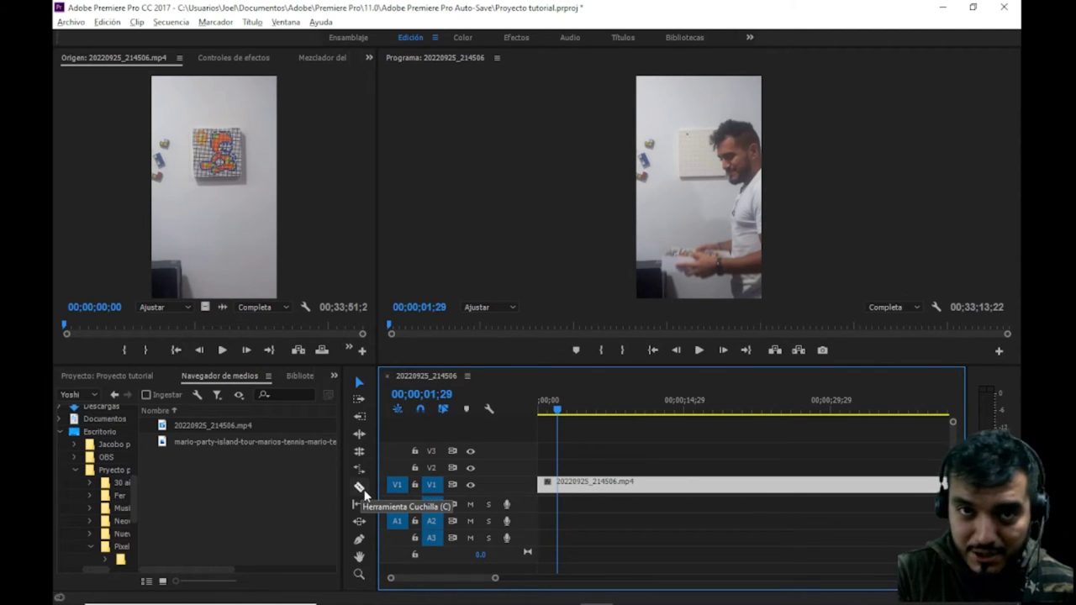
pyautogui.click(361, 490)
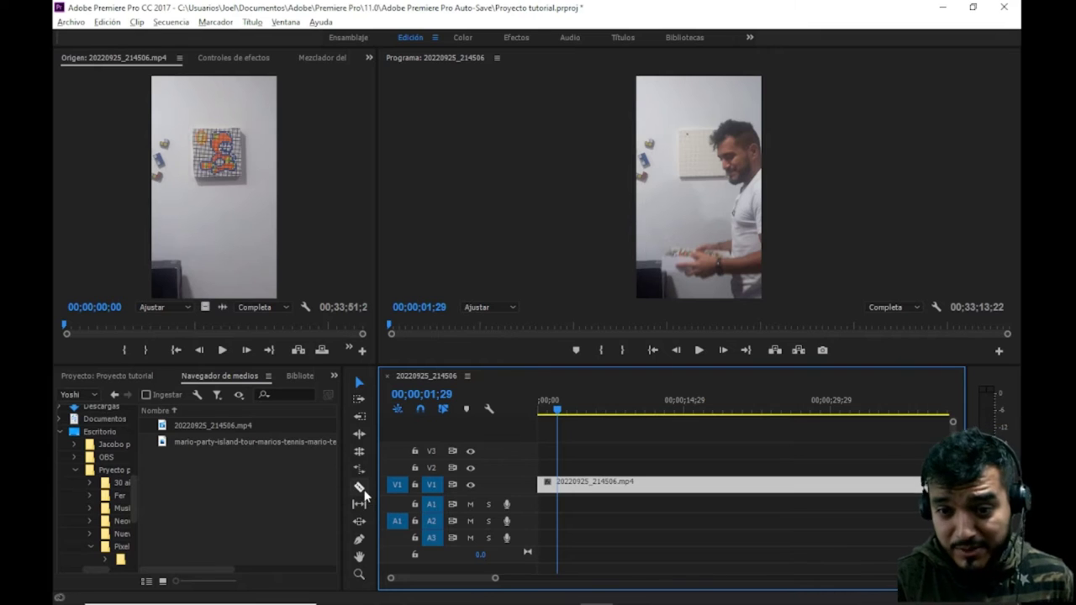
pyautogui.click(360, 491)
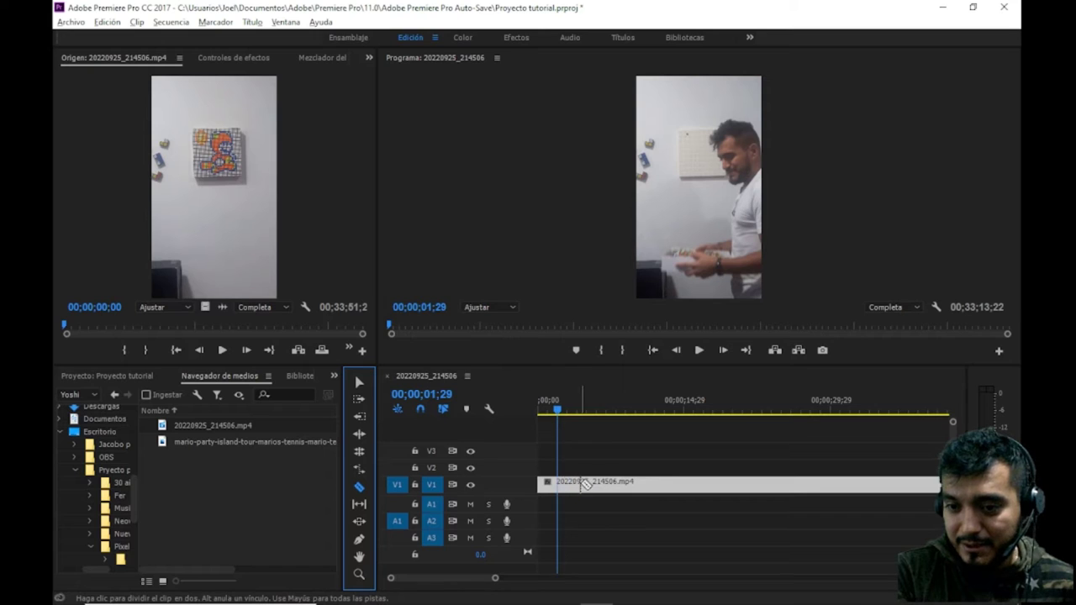
pyautogui.click(579, 484)
pyautogui.click(652, 484)
pyautogui.click(715, 483)
pyautogui.click(802, 484)
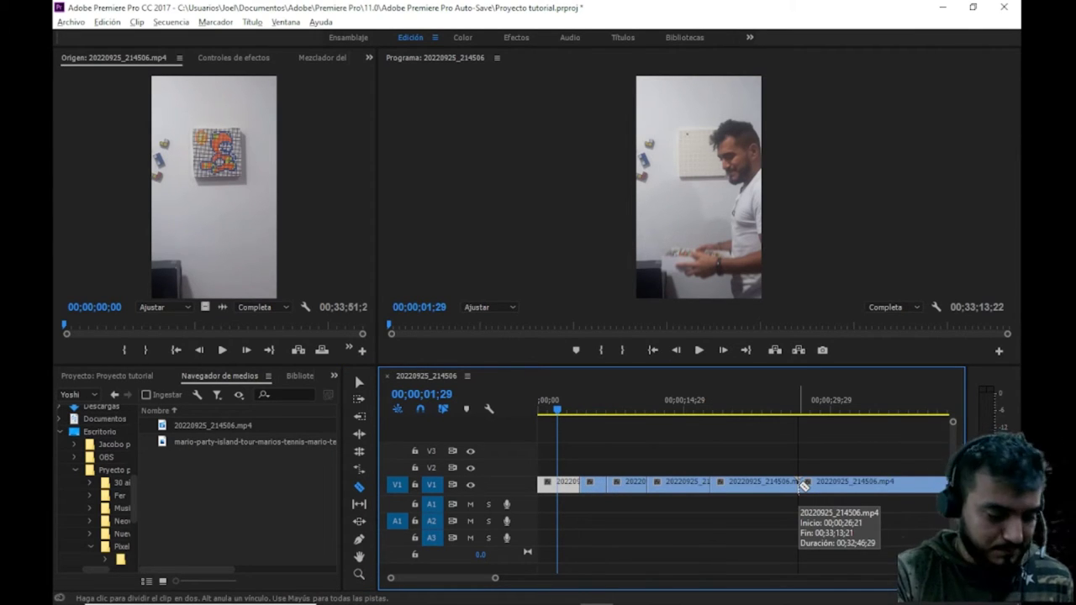
pyautogui.hotkey('ctrl', 'z')
pyautogui.hotkey('ctrl', 'z')
pyautogui.hotkey('ctrl', 'z')
pyautogui.hotkey('ctrl', 'z')
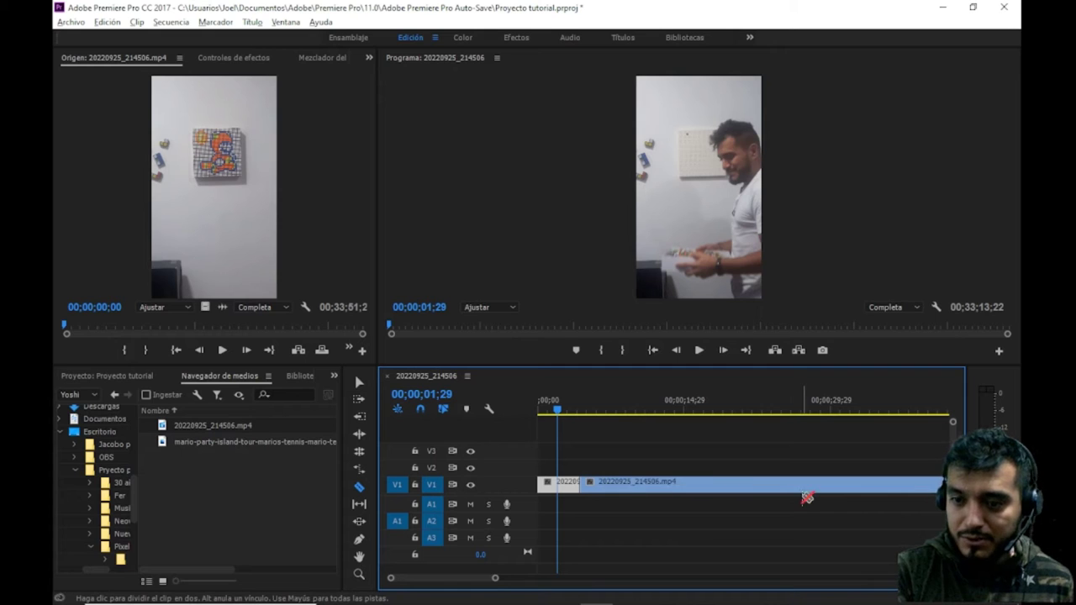
pyautogui.hotkey('ctrl', 'z')
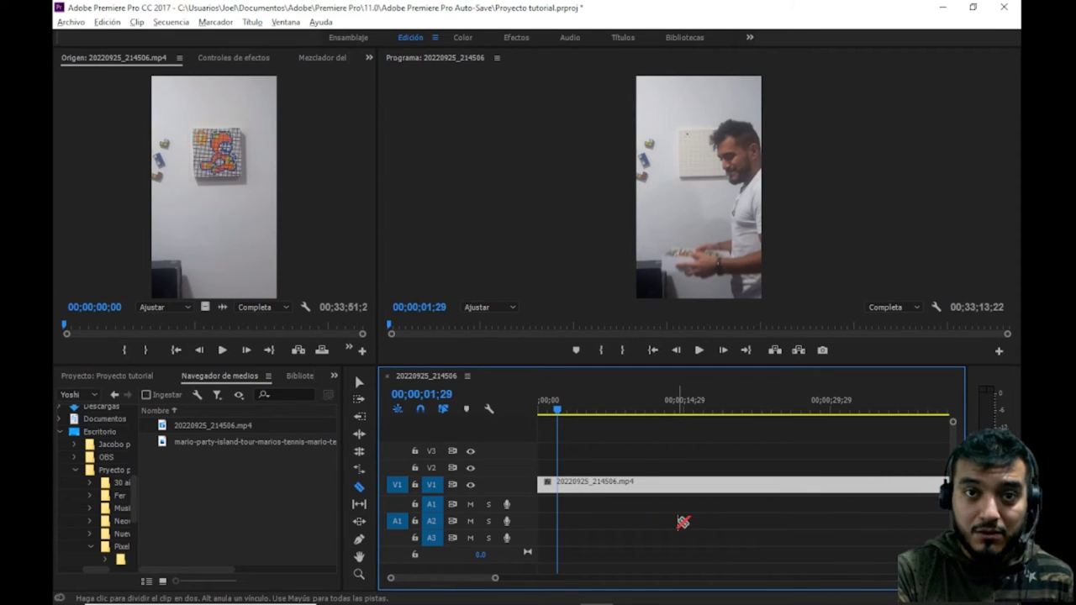
pyautogui.click(361, 488)
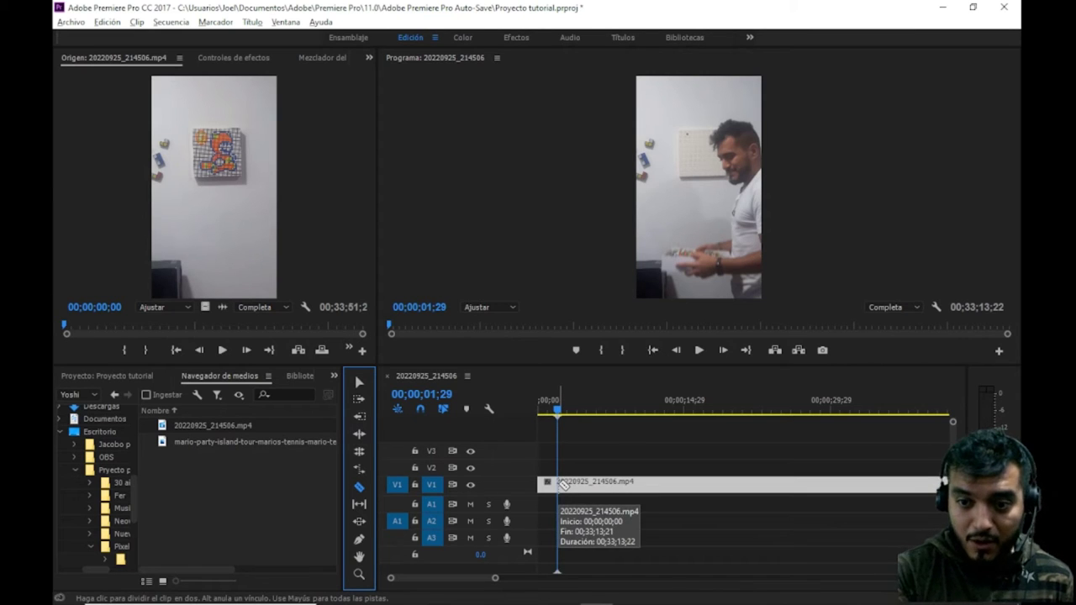
pyautogui.press('v')
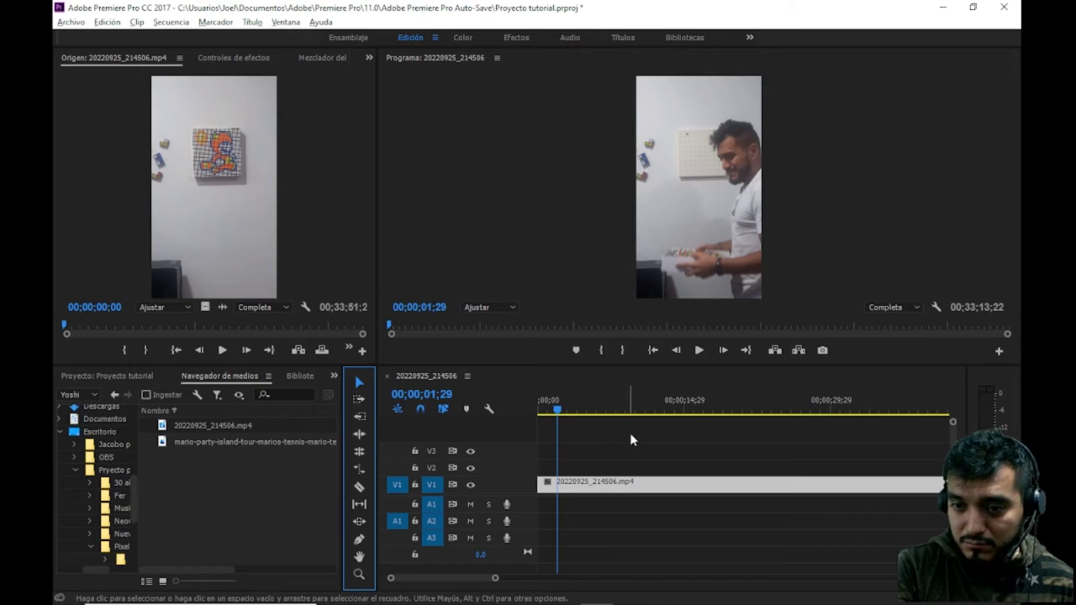
pyautogui.click(558, 473)
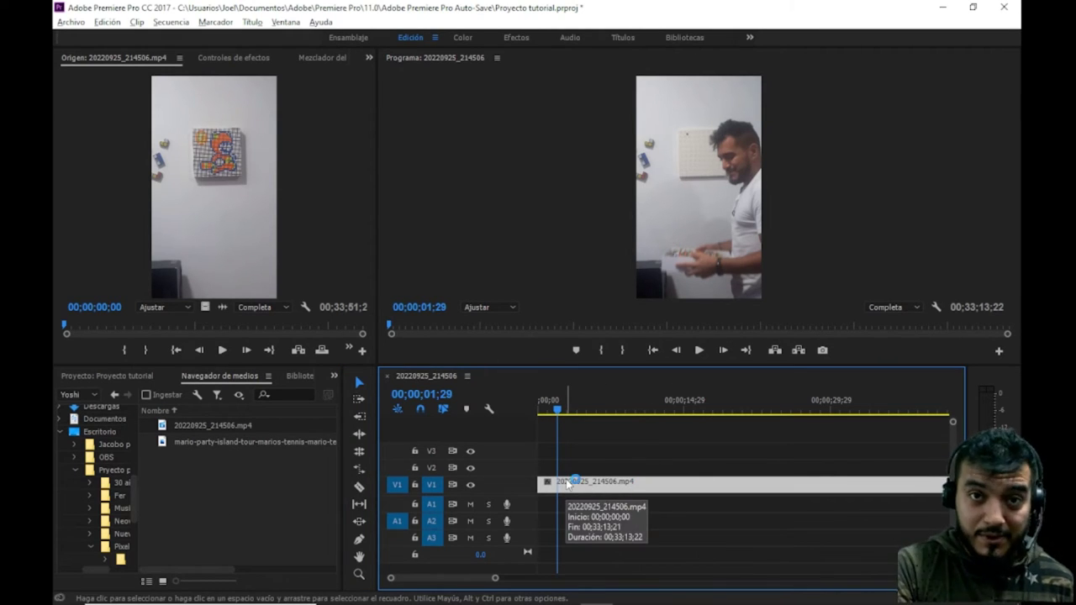
pyautogui.press('c')
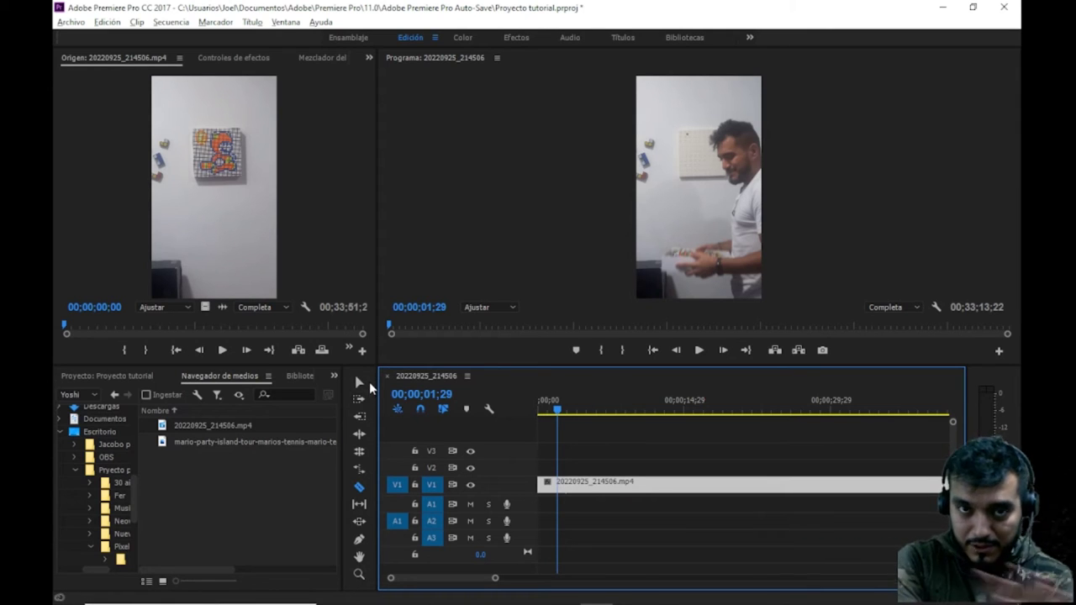
pyautogui.click(361, 384)
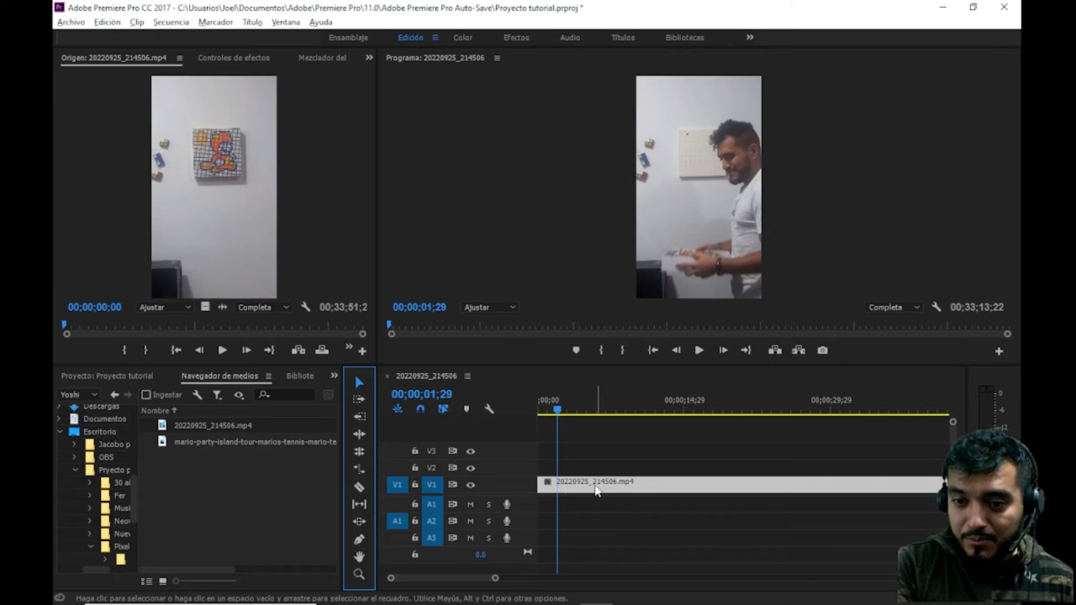
pyautogui.press('c')
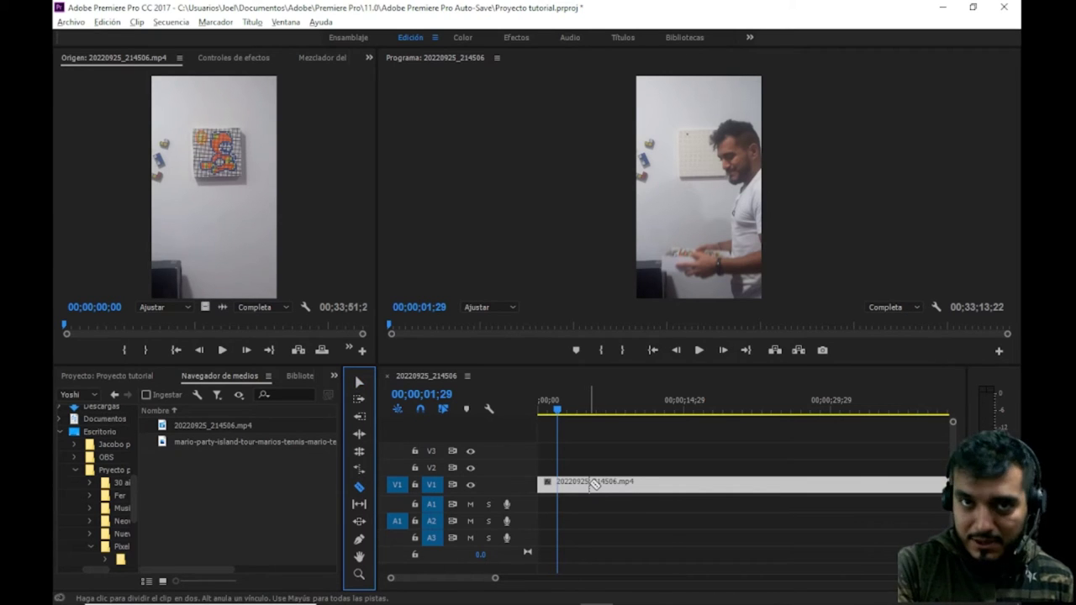
pyautogui.press('v')
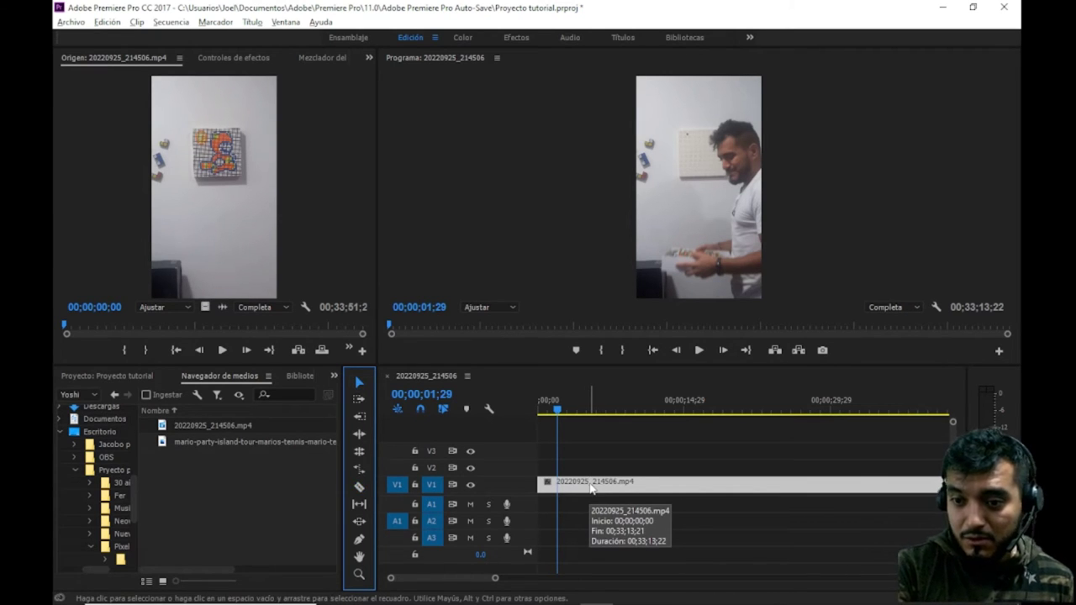
pyautogui.moveTo(557, 409)
pyautogui.mouseDown()
pyautogui.moveTo(511, 406)
pyautogui.moveTo(553, 412)
pyautogui.mouseUp()
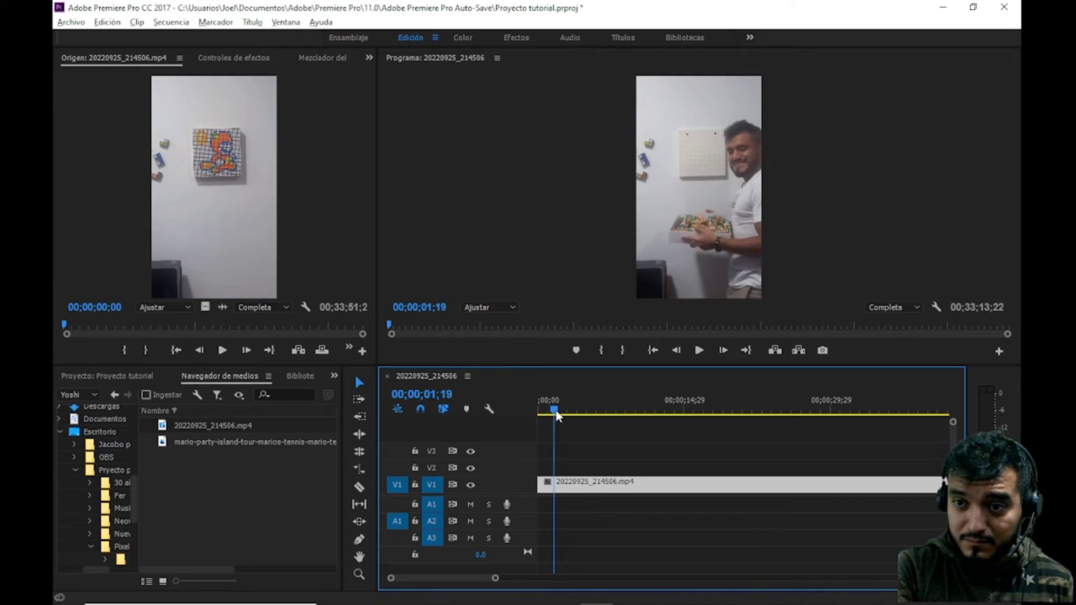
# - Razor-cut the V1 clip at the playhead about one second in, then scrub forward
pyautogui.click(552, 486)
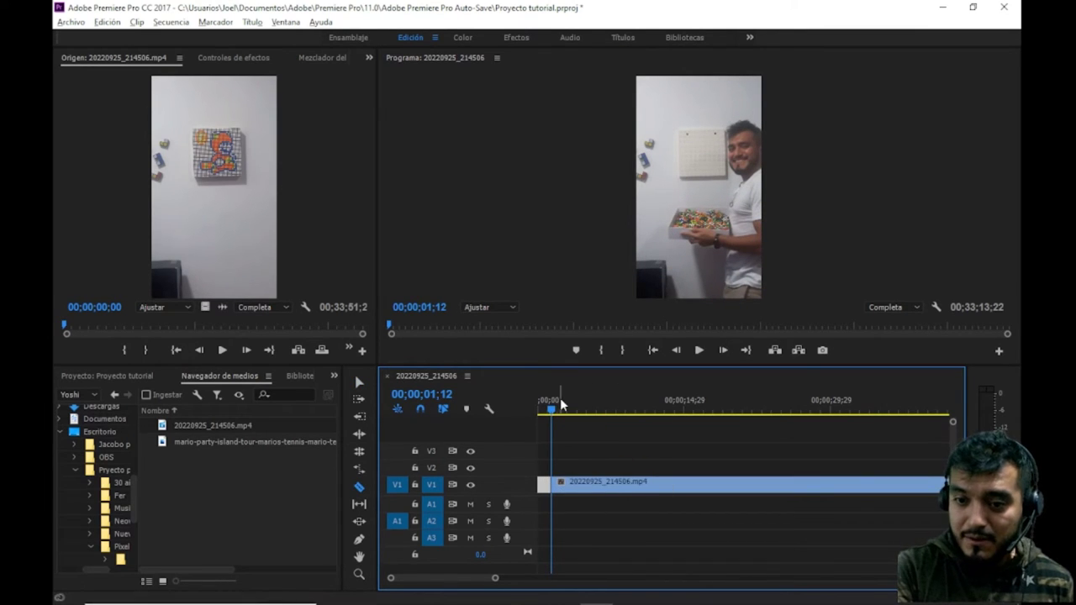
pyautogui.moveTo(553, 412); pyautogui.dragTo(631, 412)
pyautogui.moveTo(496, 578); pyautogui.dragTo(715, 578)
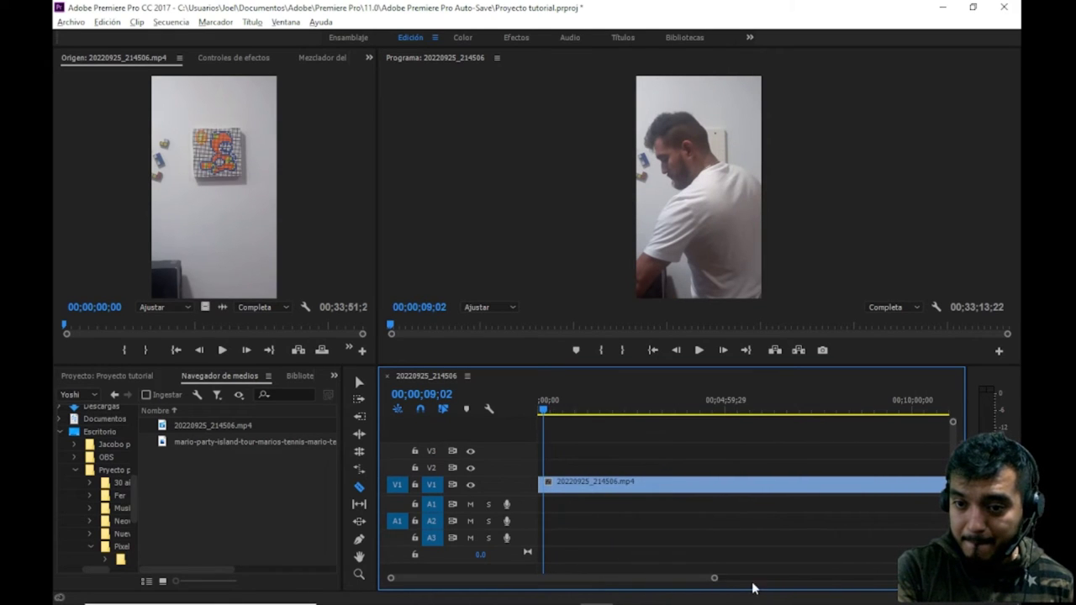
pyautogui.moveTo(543, 410); pyautogui.dragTo(838, 449)
# - Zoom out and scrub through the timelapse to just before its end
pyautogui.moveTo(714, 579); pyautogui.dragTo(885, 578)
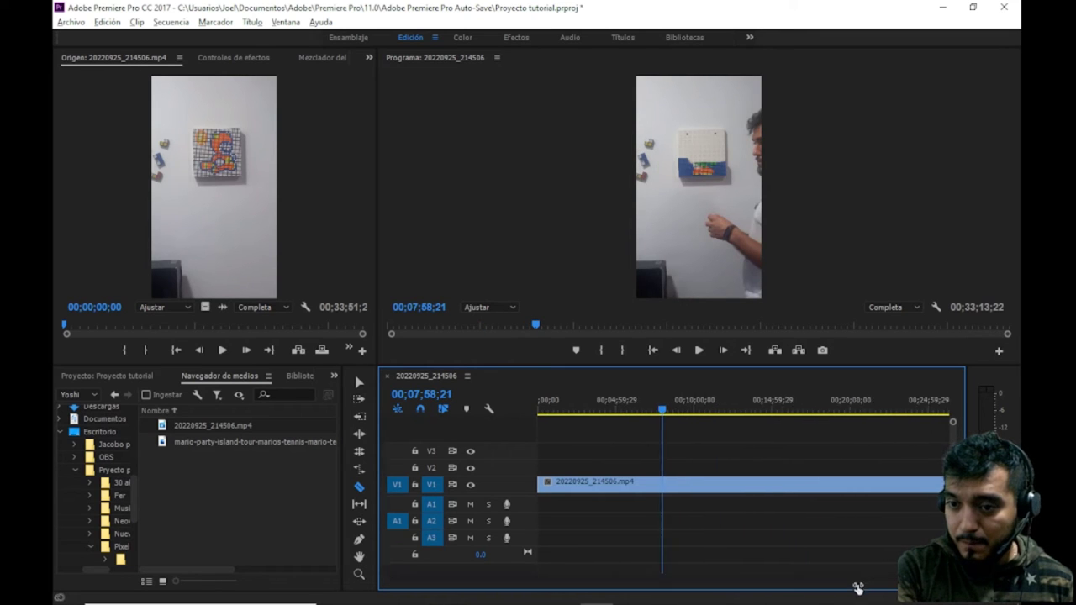
pyautogui.moveTo(645, 414); pyautogui.dragTo(846, 446)
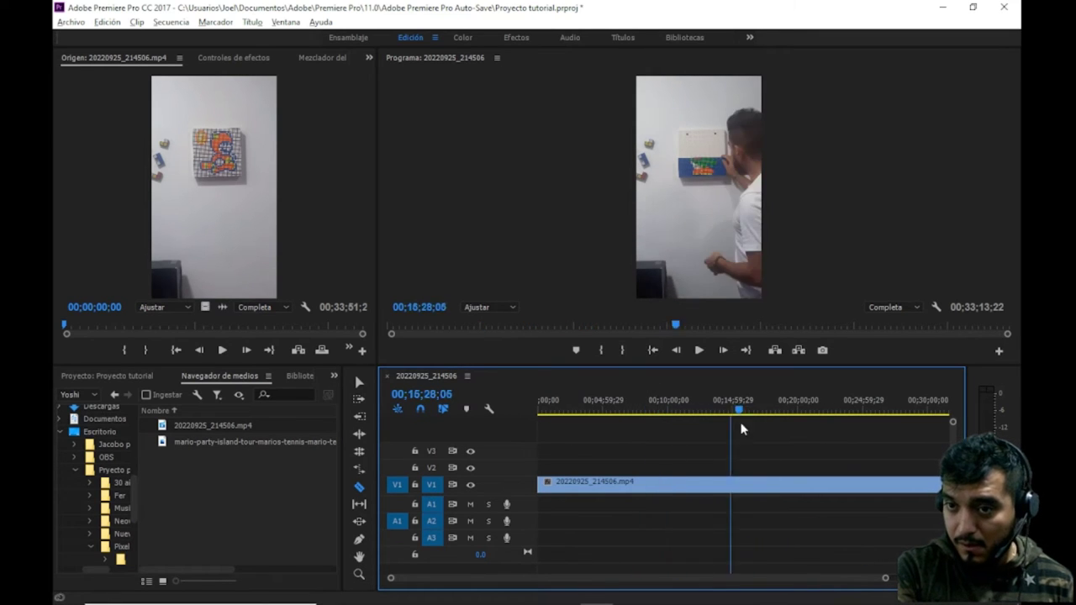
pyautogui.moveTo(886, 578); pyautogui.dragTo(934, 579)
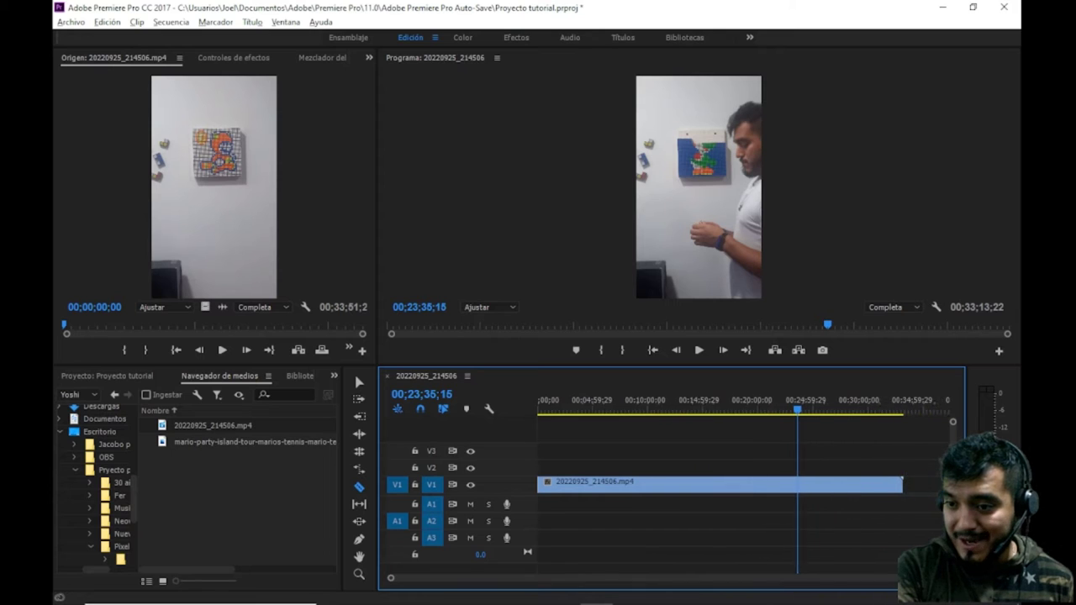
pyautogui.moveTo(786, 410); pyautogui.dragTo(879, 414)
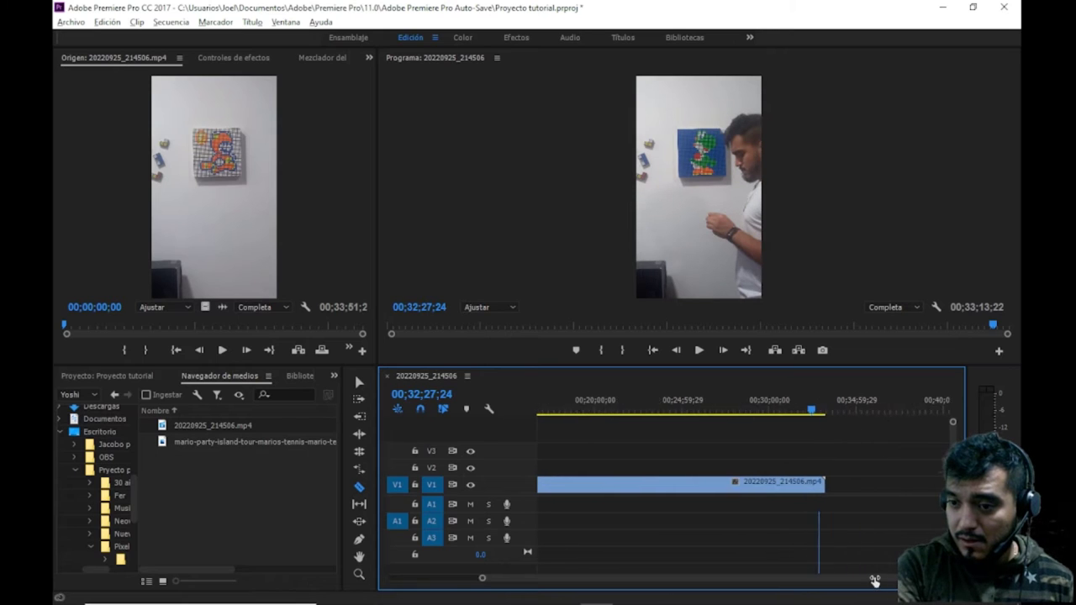
pyautogui.moveTo(934, 579); pyautogui.dragTo(829, 579)
pyautogui.click(763, 410)
pyautogui.moveTo(763, 410); pyautogui.dragTo(735, 411)
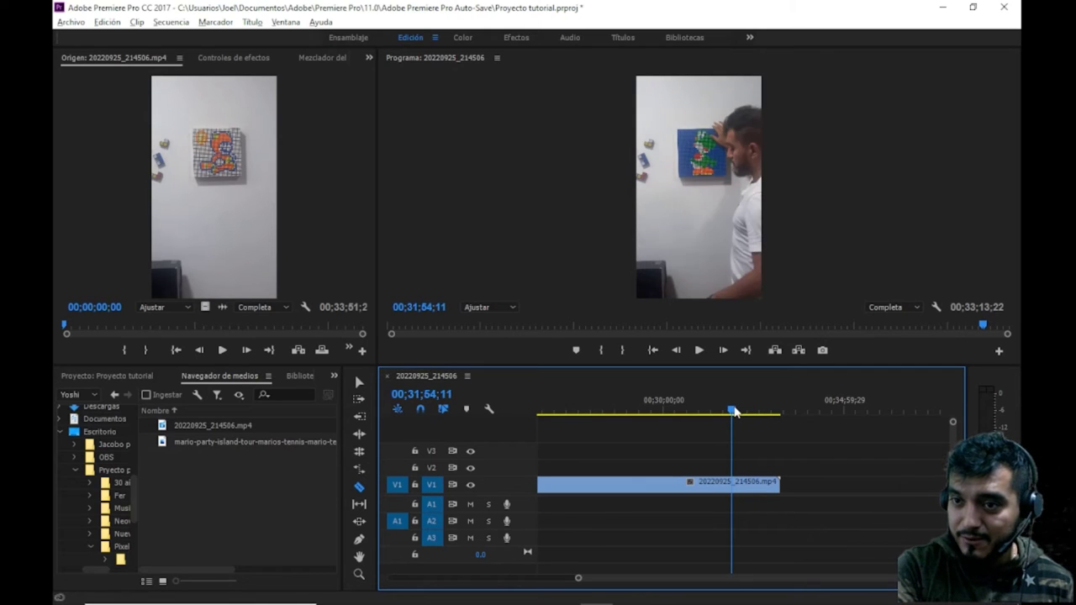
# - Razor-cut the V1 timelapse at the playhead and near 00;32;42;08, where the Yoshi mural is finished
pyautogui.moveTo(736, 411); pyautogui.dragTo(737, 411)
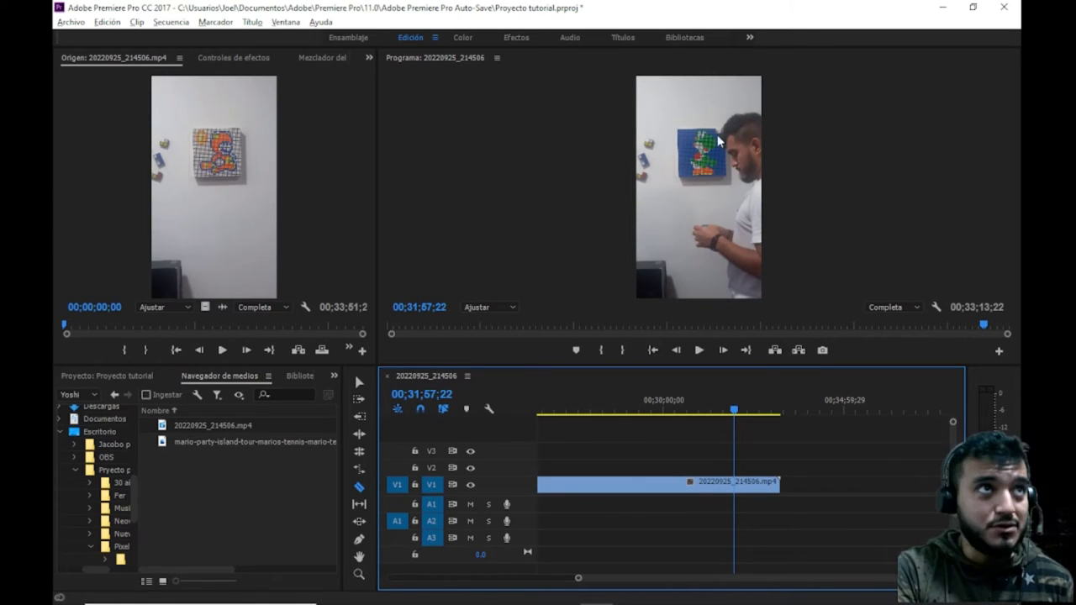
pyautogui.click(745, 483)
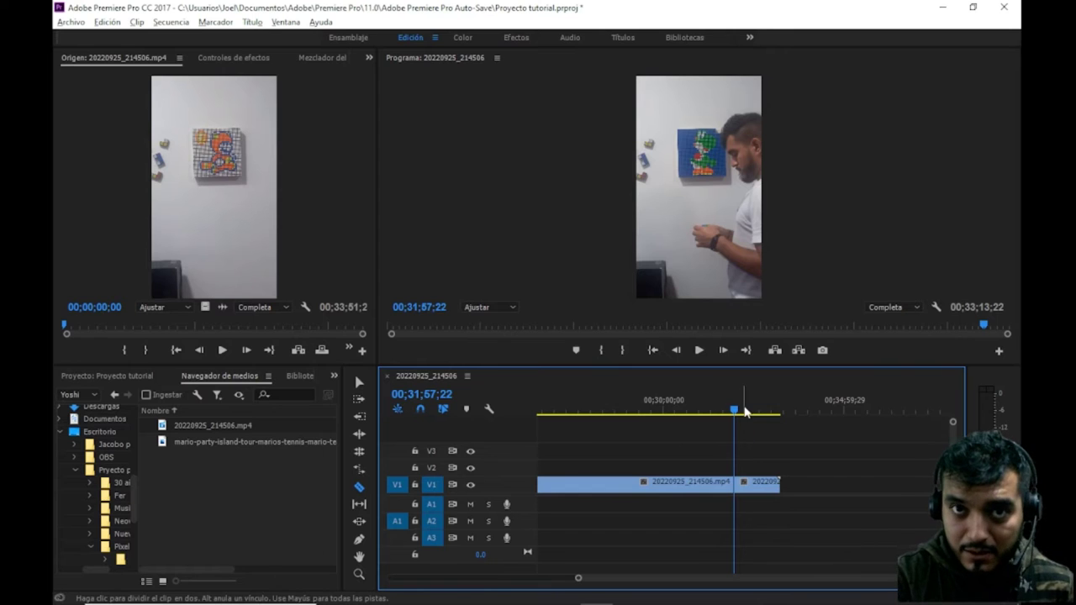
pyautogui.moveTo(735, 412); pyautogui.dragTo(763, 418)
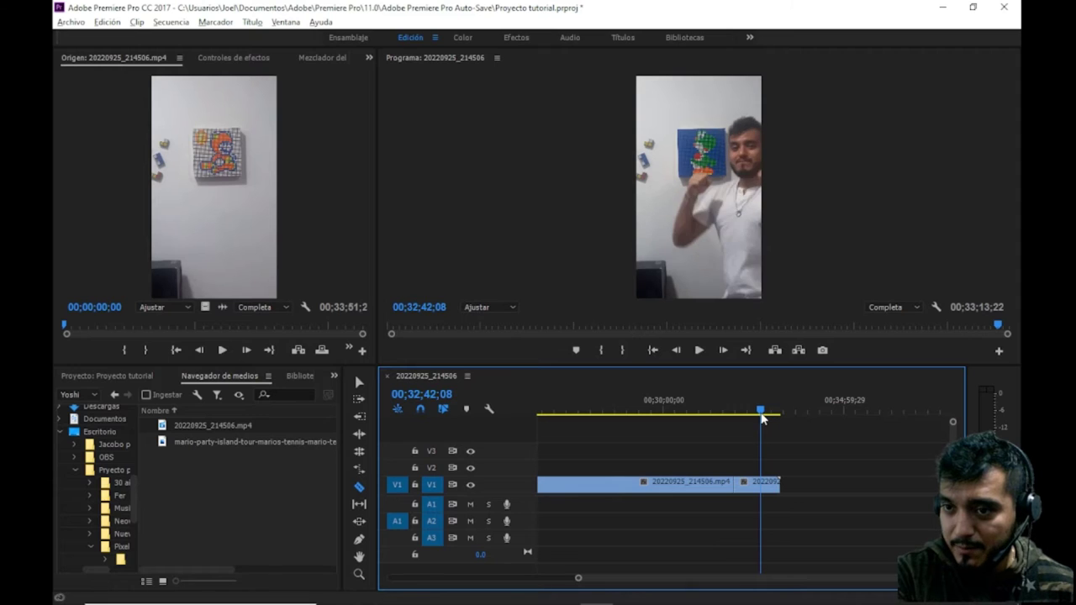
pyautogui.moveTo(763, 418); pyautogui.dragTo(762, 418)
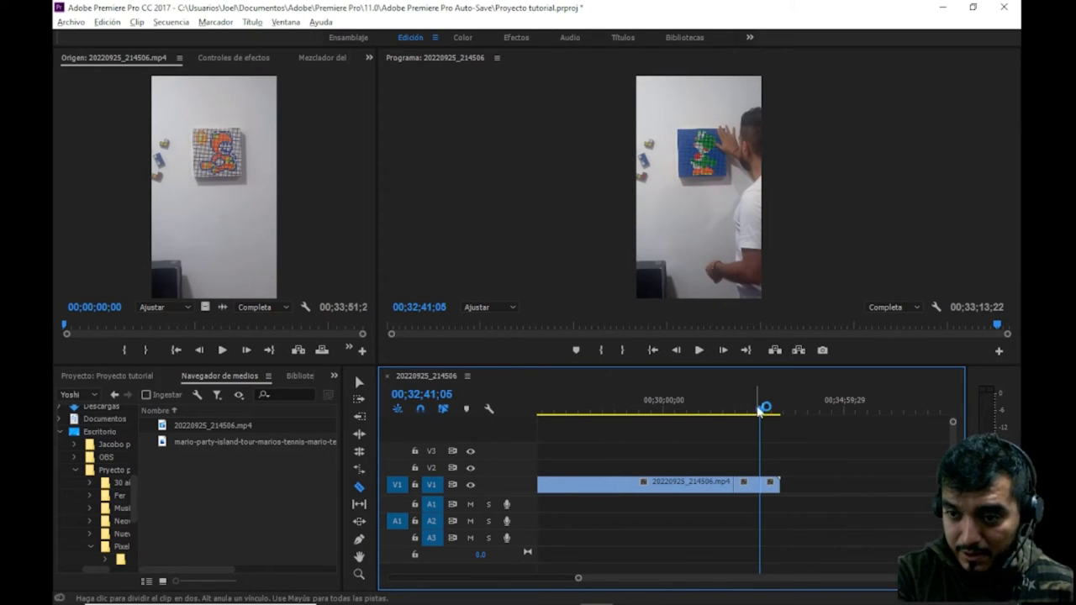
pyautogui.click(761, 413)
pyautogui.moveTo(760, 413); pyautogui.dragTo(767, 413)
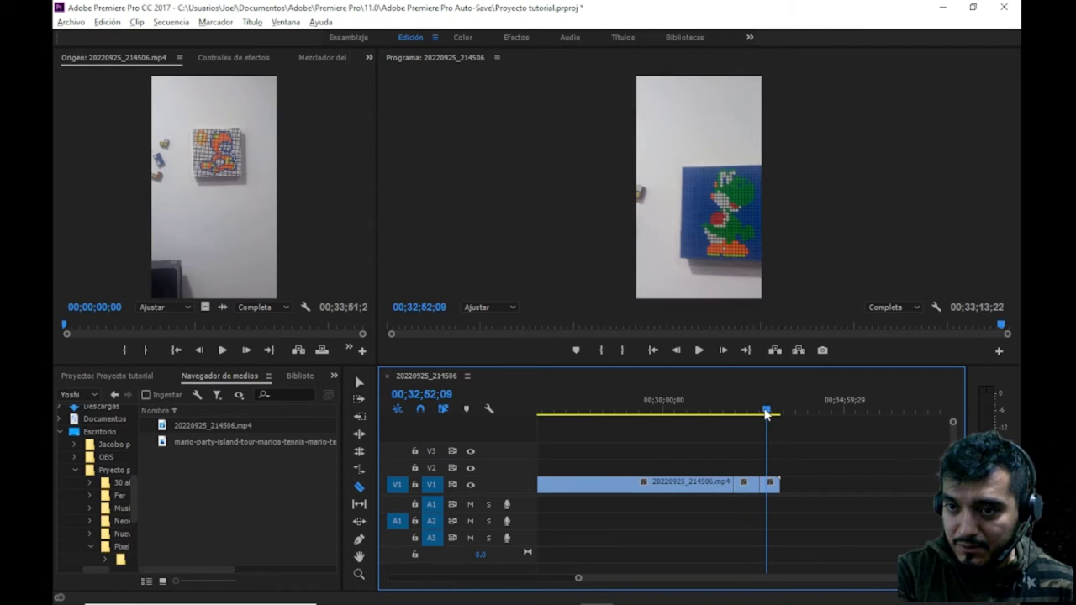
pyautogui.moveTo(767, 413); pyautogui.dragTo(776, 416)
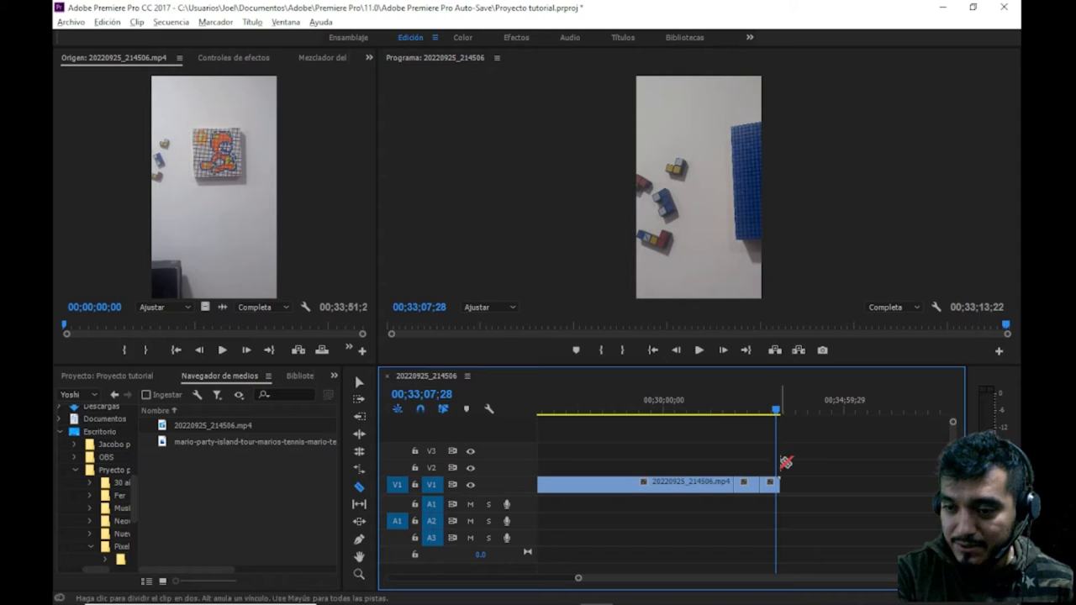
pyautogui.moveTo(891, 578); pyautogui.dragTo(842, 578)
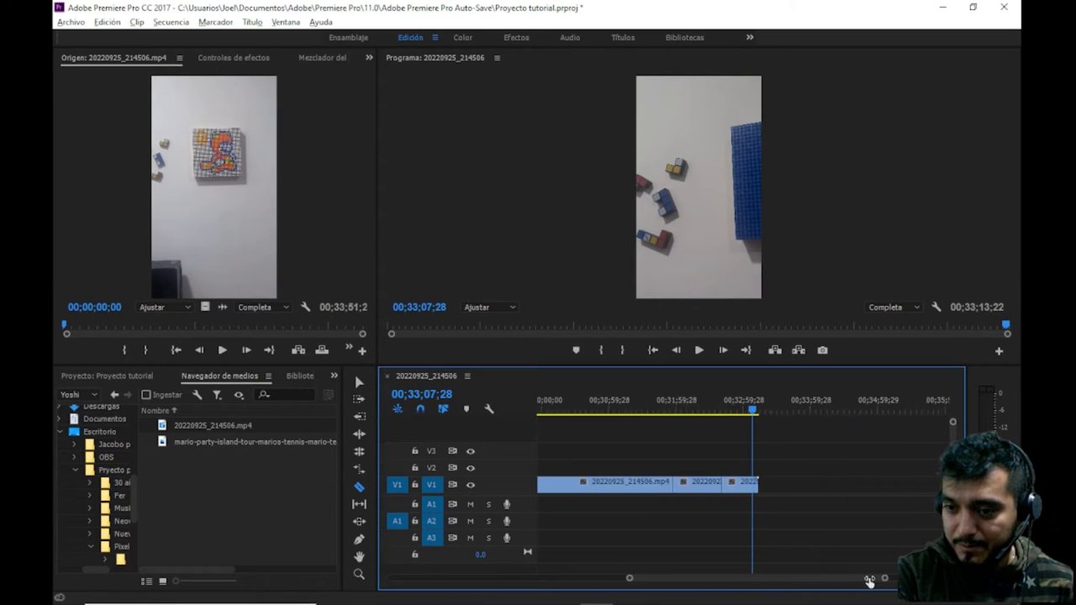
# - Switch to the Selection tool and delete the short piece at the very end of the V1 clip
pyautogui.moveTo(752, 409); pyautogui.dragTo(759, 410)
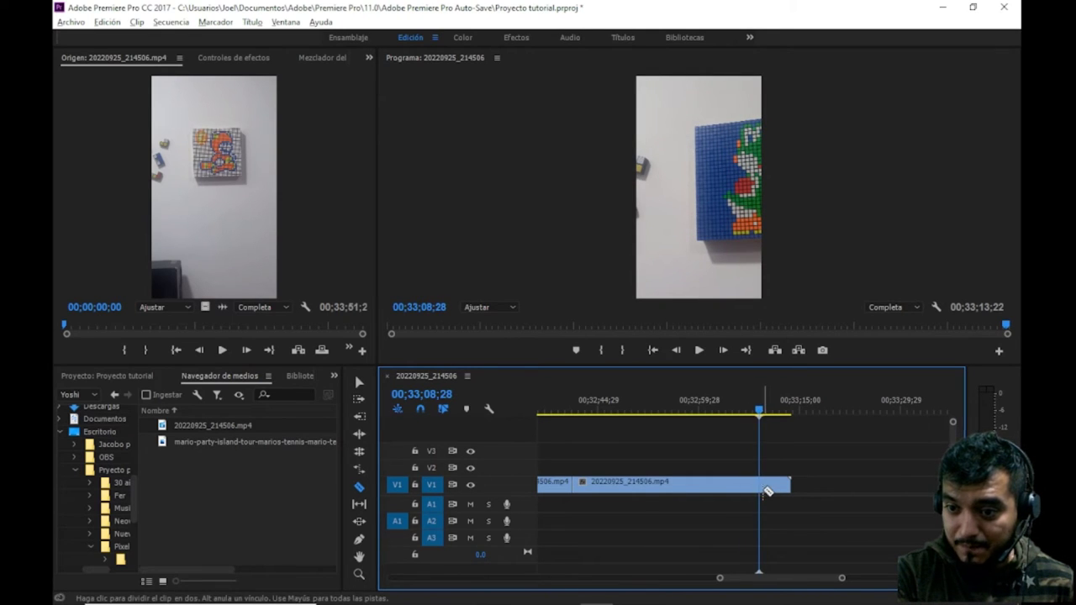
pyautogui.moveTo(760, 413); pyautogui.dragTo(783, 413)
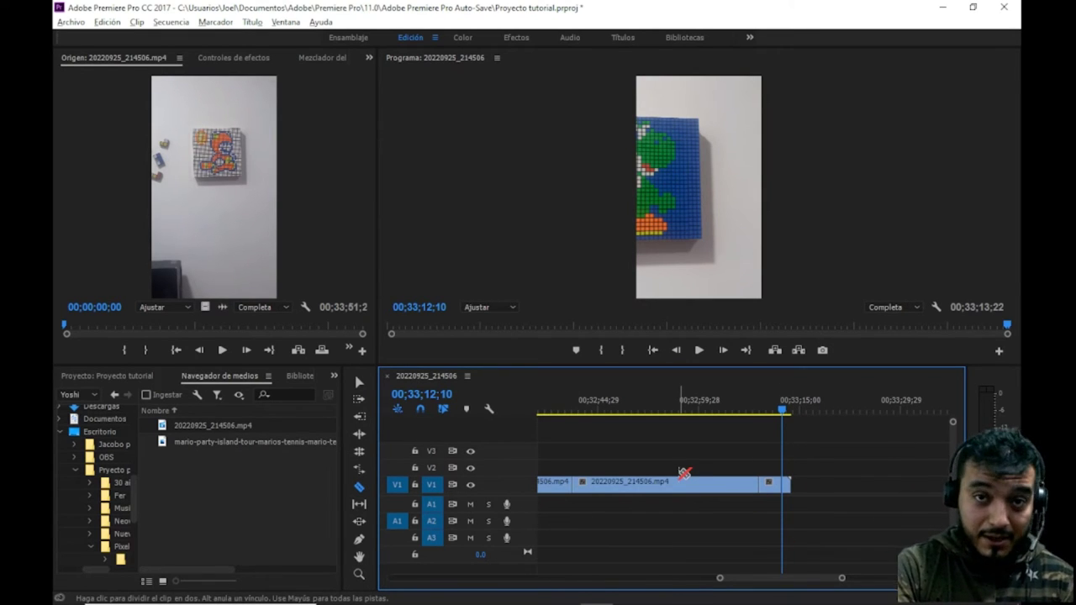
pyautogui.press('v')
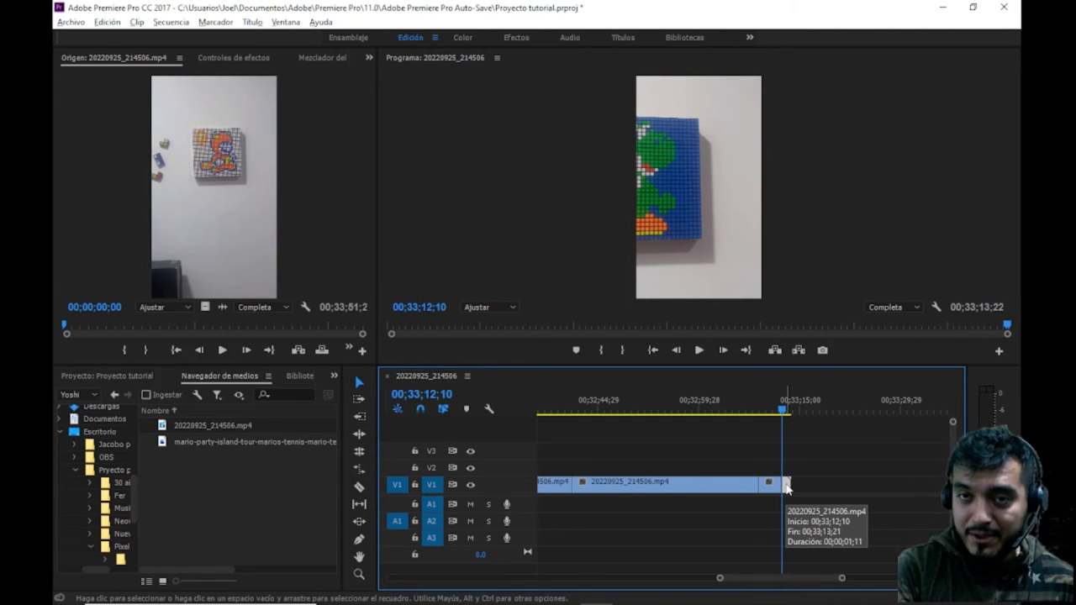
pyautogui.click(786, 411)
pyautogui.press('Delete')
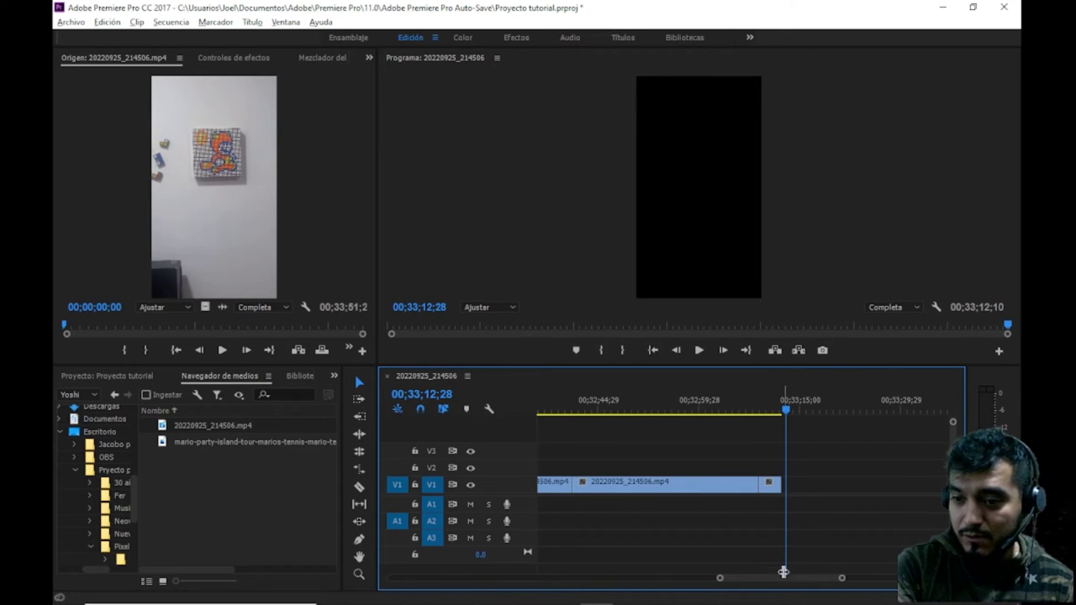
# - Delete the middle end piece and move the final short clip up against the first clip
pyautogui.moveTo(784, 409); pyautogui.dragTo(768, 416)
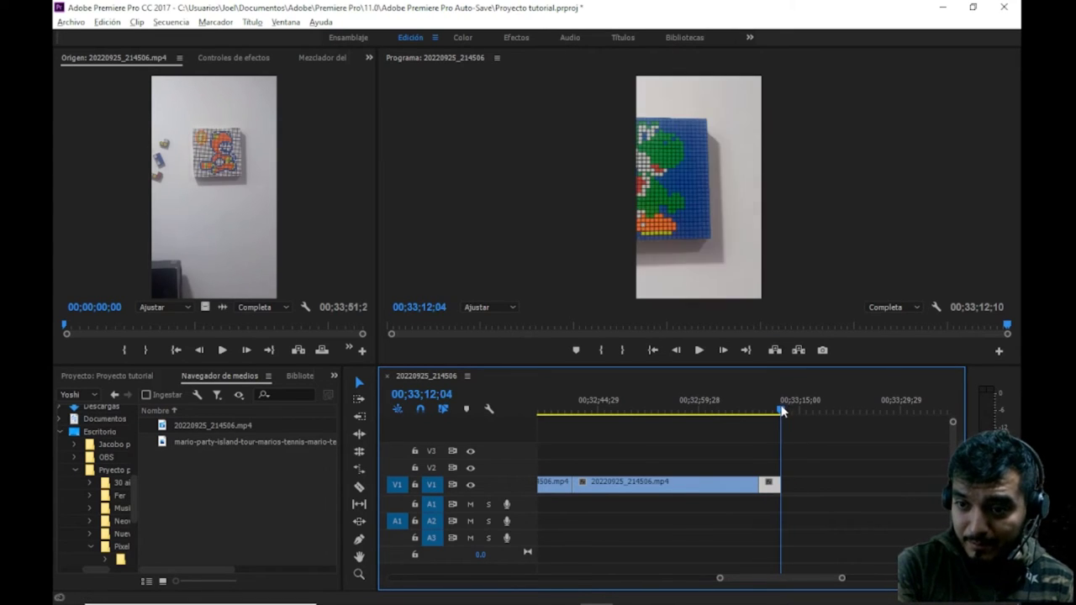
pyautogui.moveTo(768, 416); pyautogui.dragTo(630, 412)
pyautogui.click(619, 489)
pyautogui.click(551, 410)
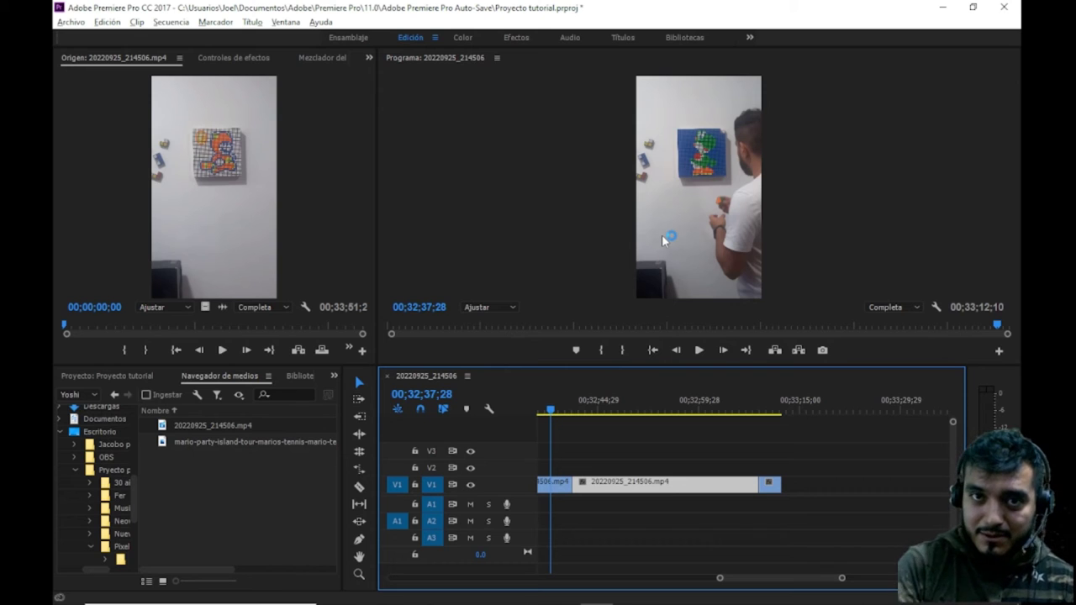
pyautogui.click(759, 410)
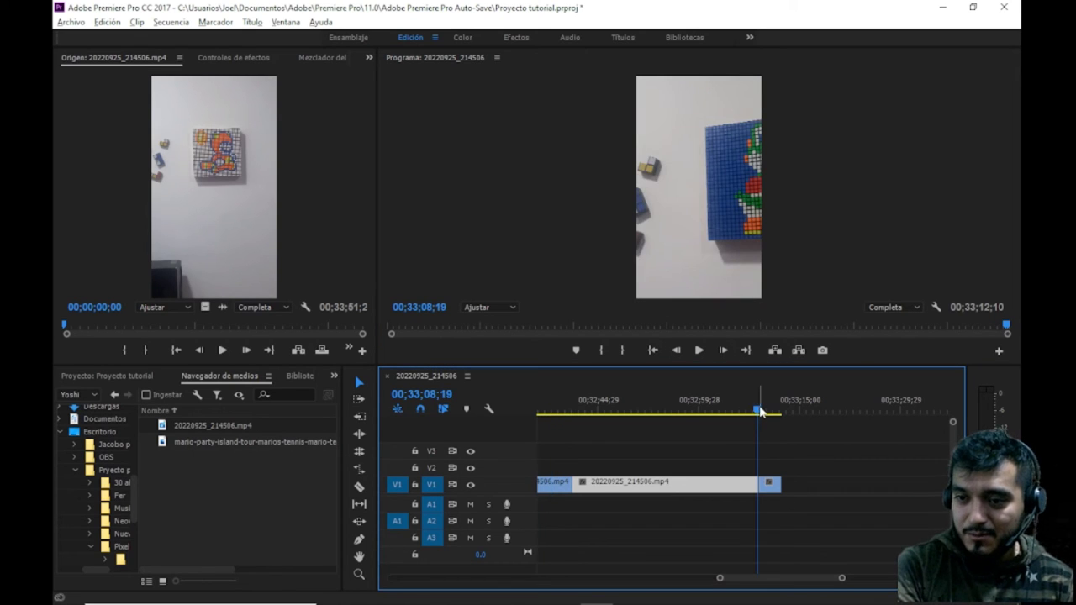
pyautogui.moveTo(760, 412); pyautogui.dragTo(712, 411)
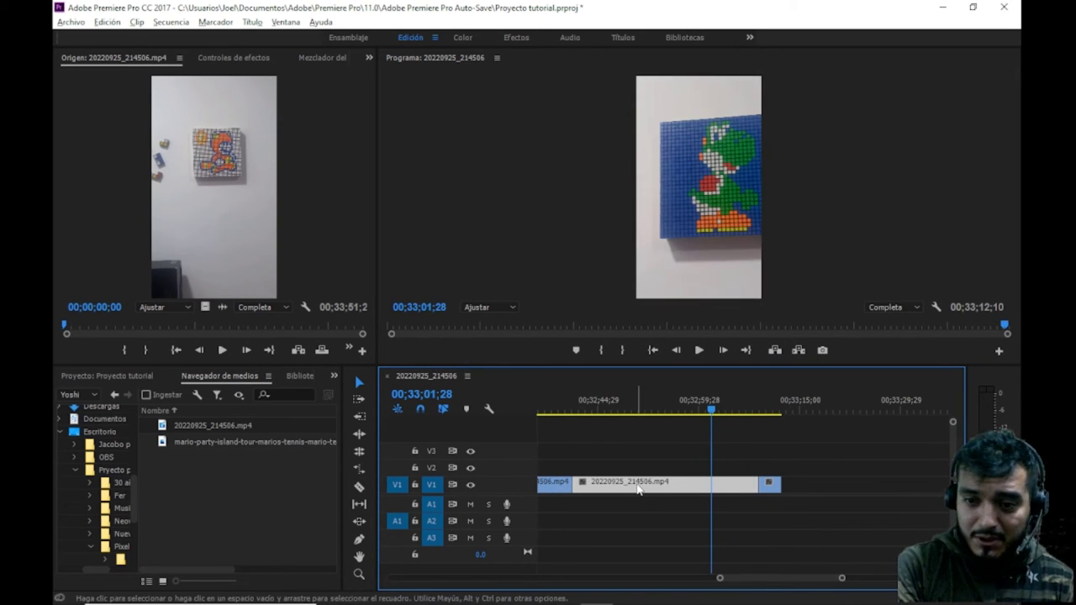
pyautogui.press('Delete')
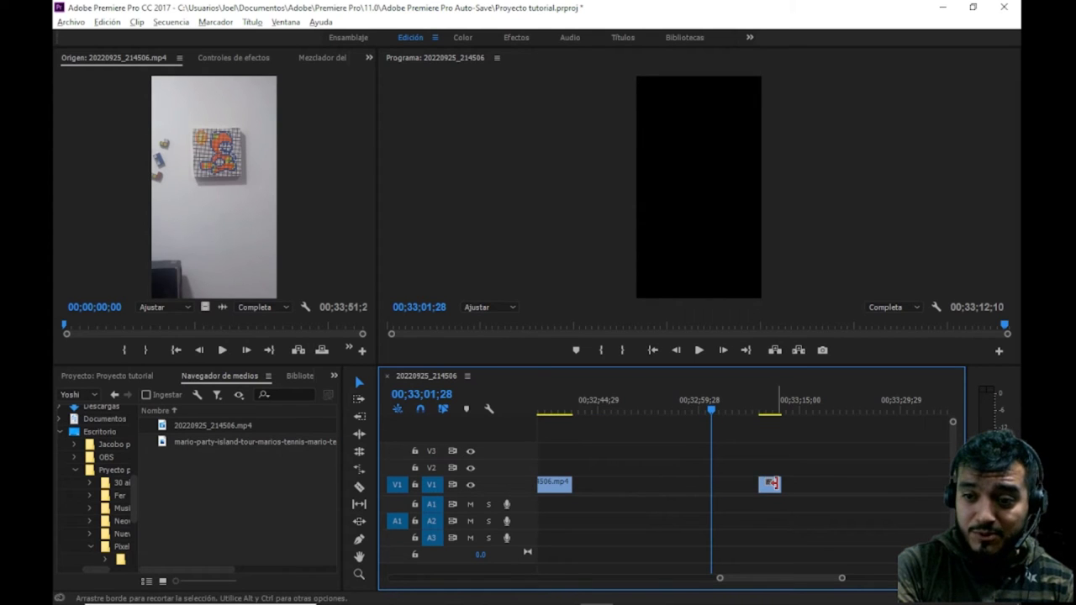
pyautogui.moveTo(772, 492); pyautogui.dragTo(585, 488)
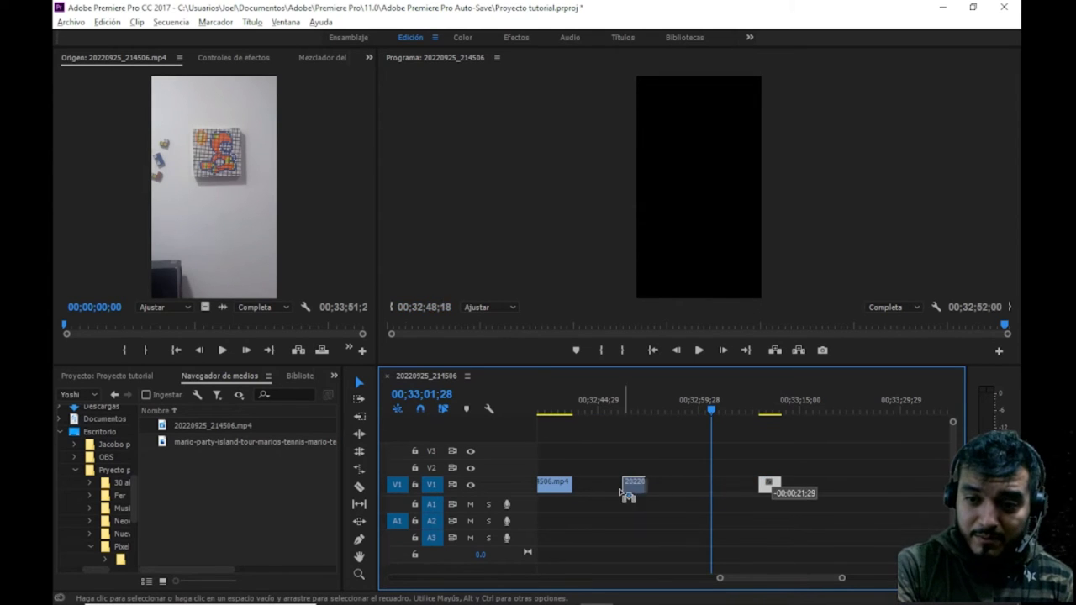
pyautogui.moveTo(764, 585); pyautogui.dragTo(740, 584)
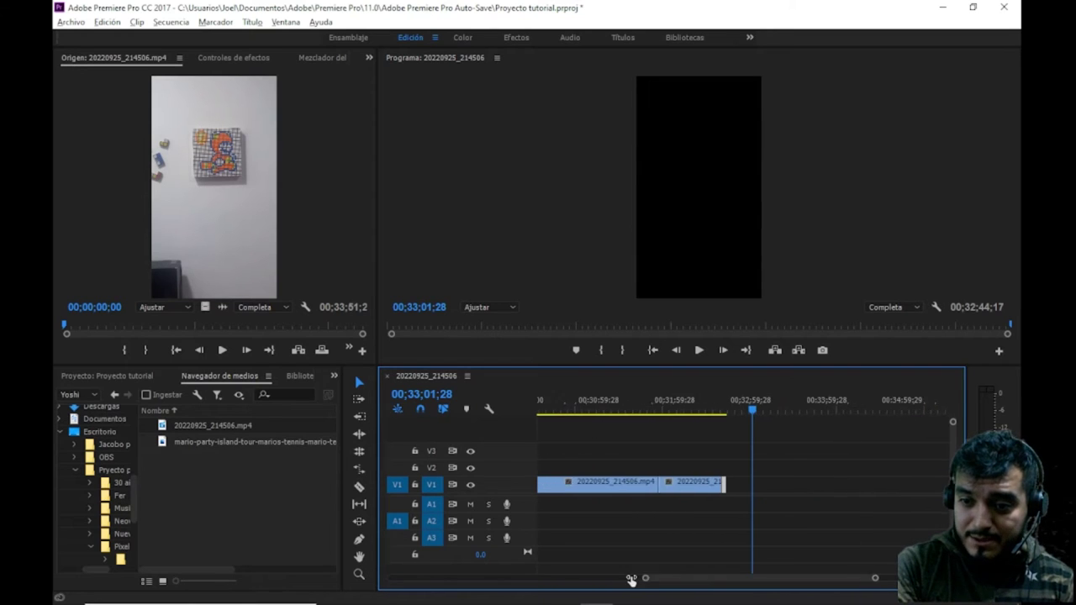
pyautogui.moveTo(697, 581); pyautogui.dragTo(465, 578)
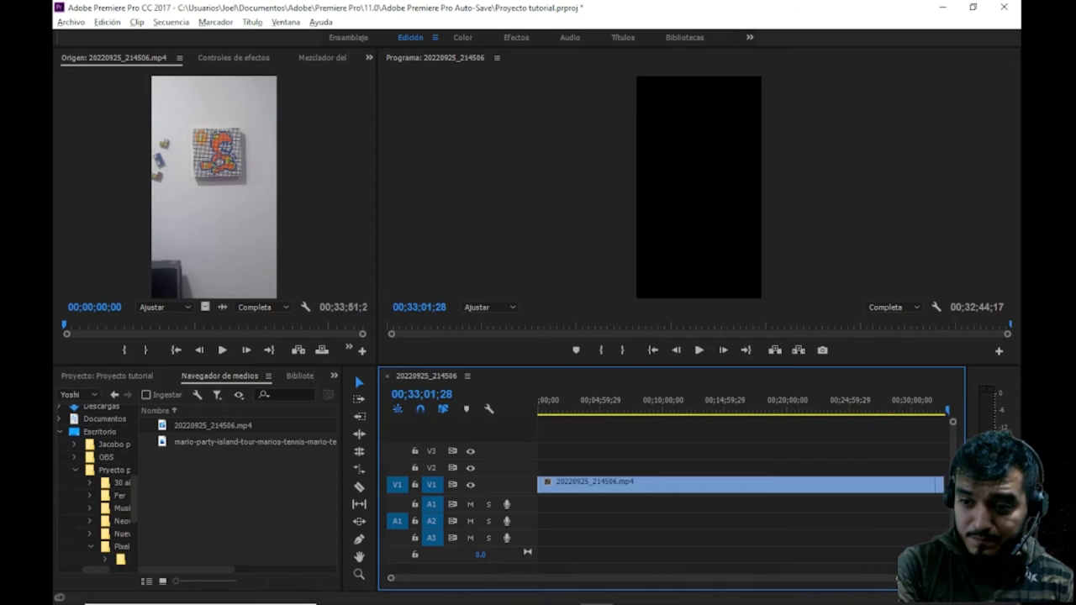
# - Zoom out to the whole sequence, preview its last seconds, then return to the start
pyautogui.moveTo(823, 581); pyautogui.dragTo(894, 581)
pyautogui.moveTo(860, 412); pyautogui.dragTo(539, 418)
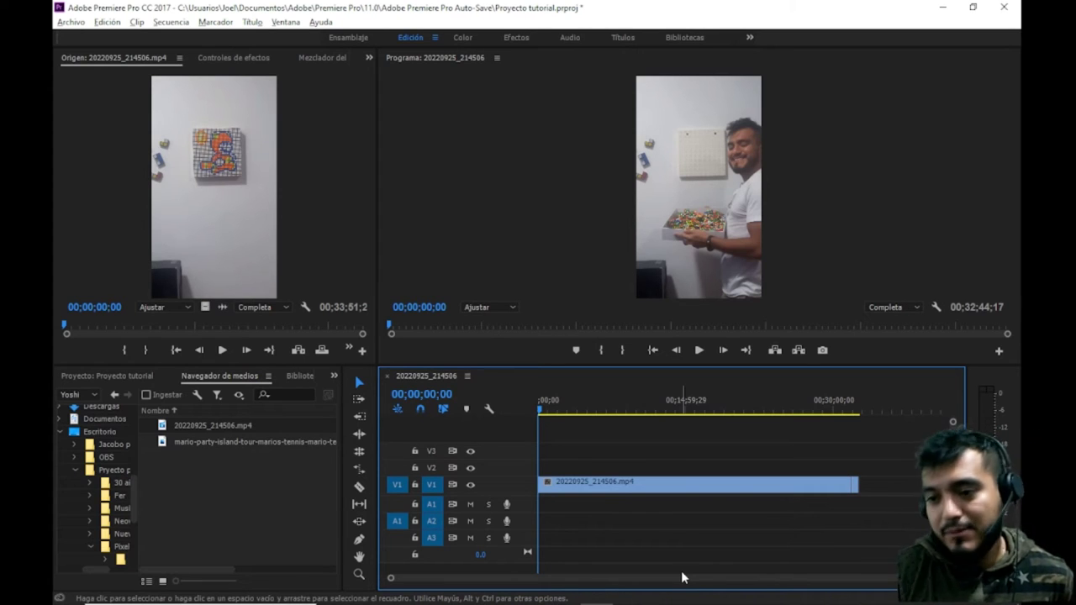
pyautogui.click(859, 411)
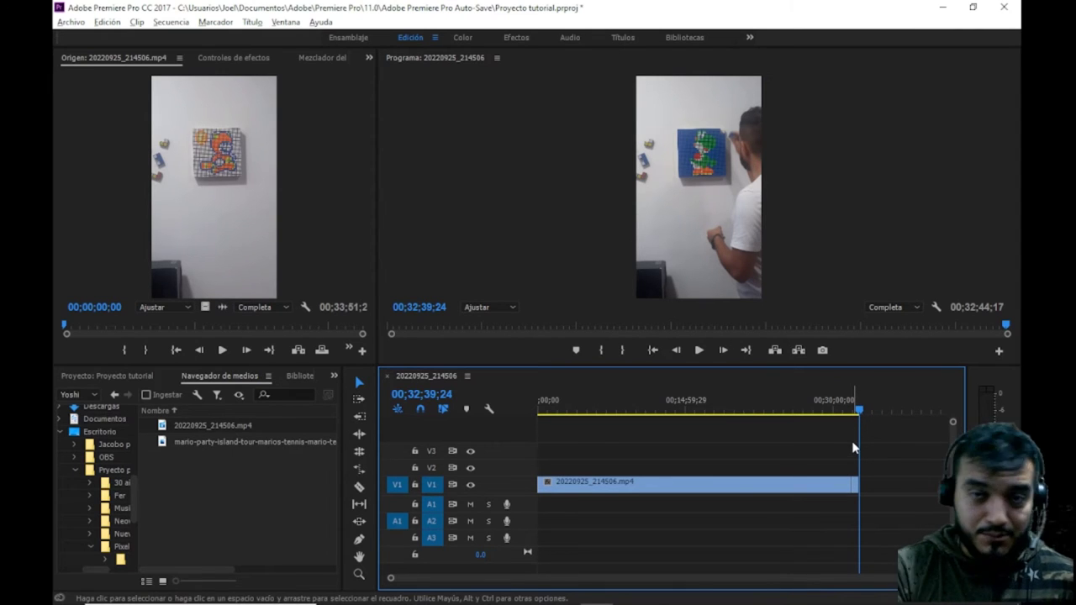
pyautogui.moveTo(865, 409); pyautogui.dragTo(860, 414)
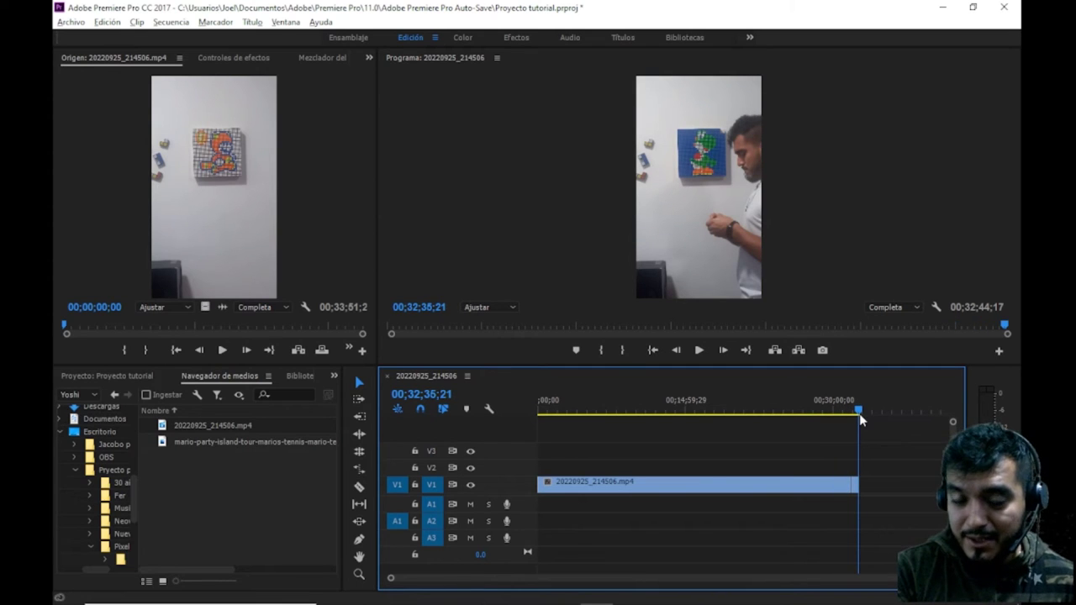
pyautogui.moveTo(860, 414); pyautogui.dragTo(405, 416)
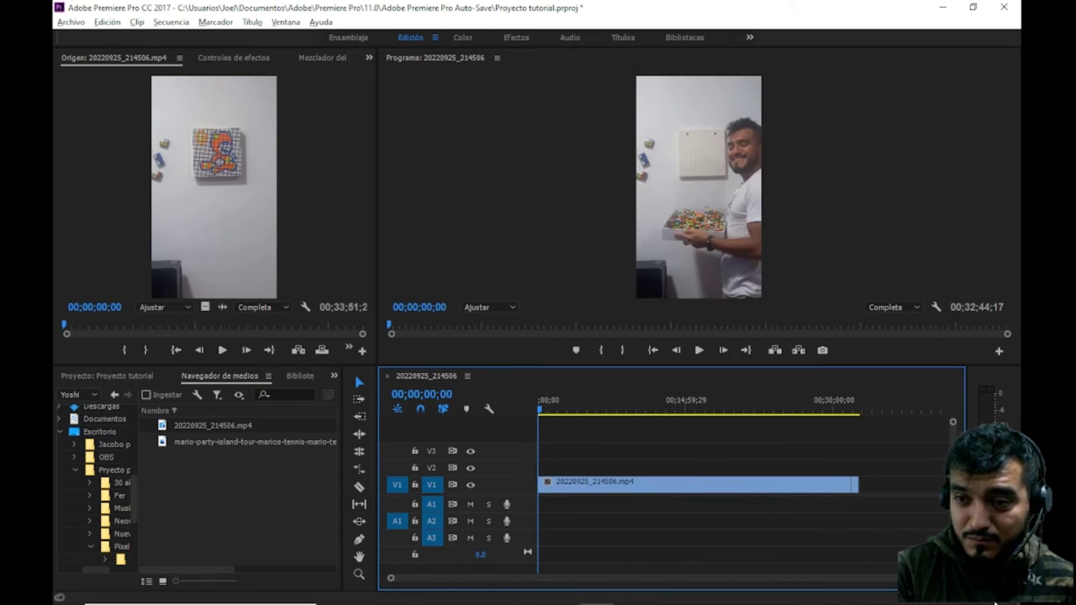
# - Zoom in around the start and select the long main timelapse clip after the short opening piece
pyautogui.moveTo(953, 577); pyautogui.dragTo(479, 577)
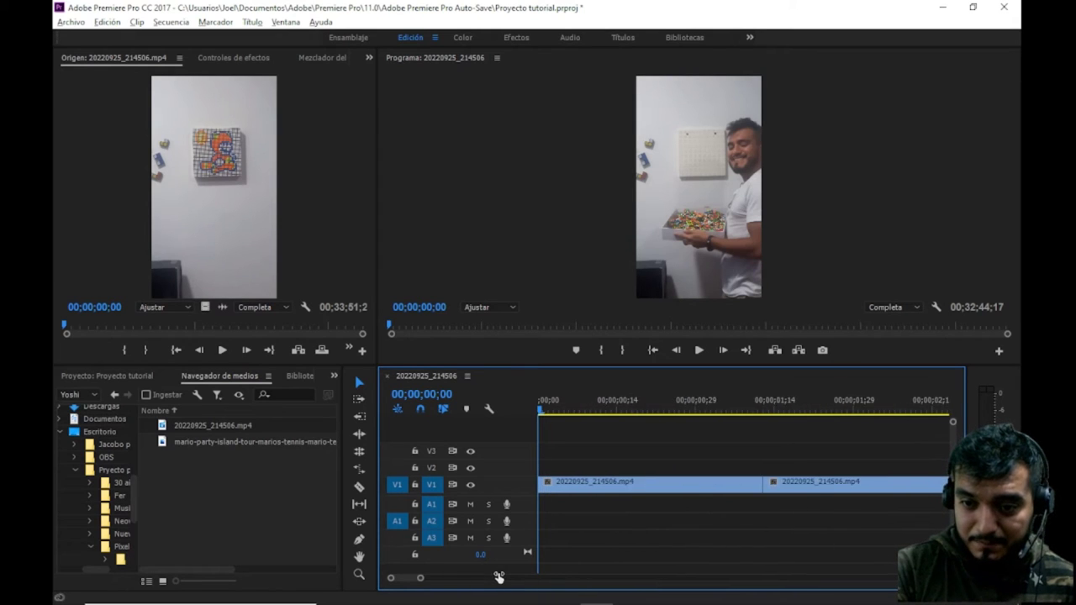
pyautogui.click(646, 484)
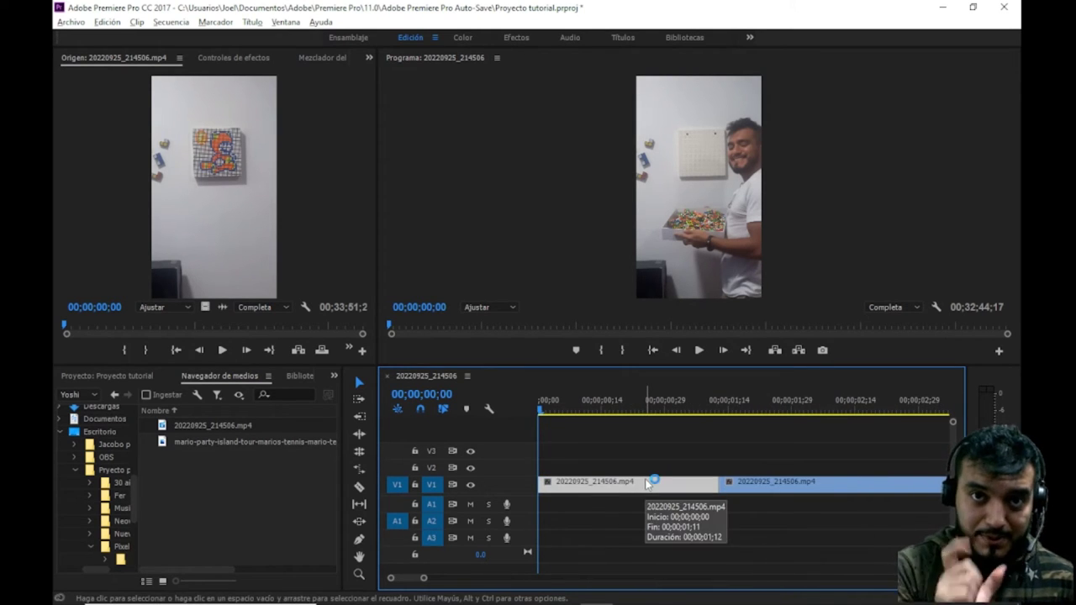
pyautogui.click(772, 408)
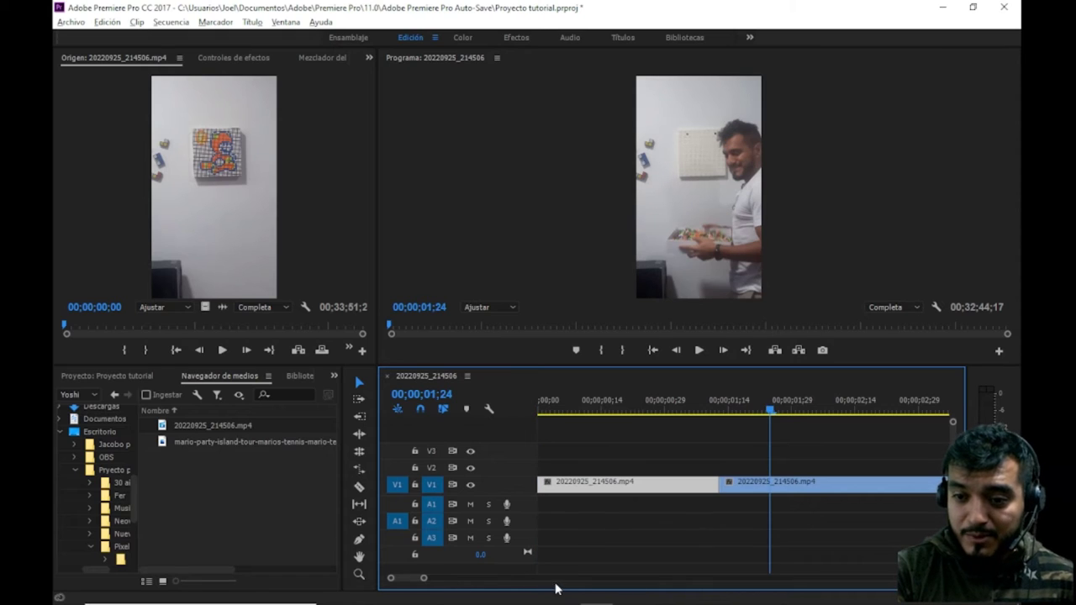
pyautogui.moveTo(429, 580); pyautogui.dragTo(570, 591)
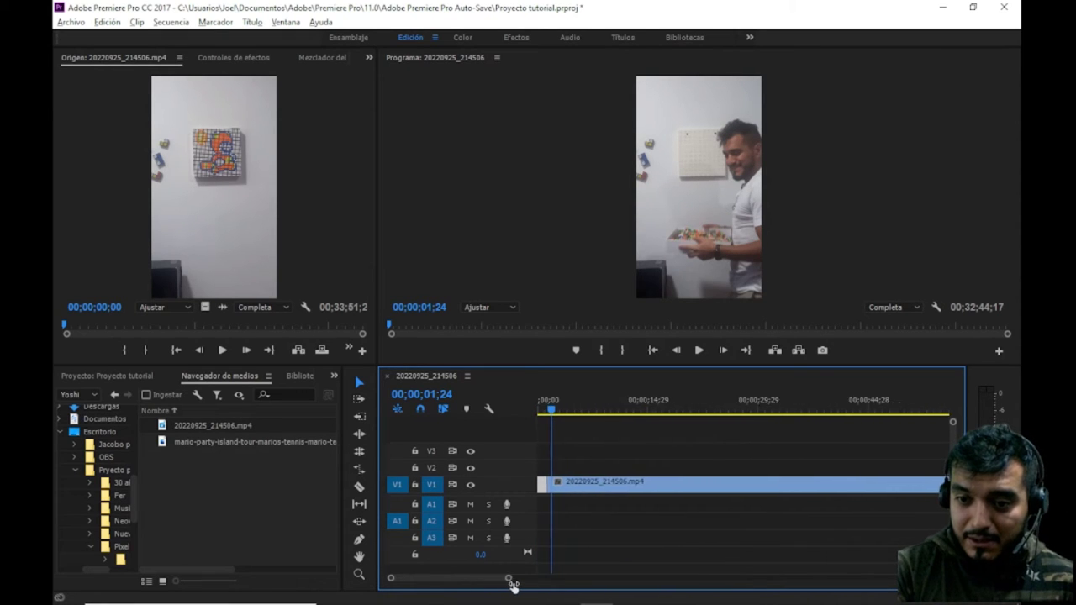
pyautogui.moveTo(569, 591); pyautogui.dragTo(539, 589)
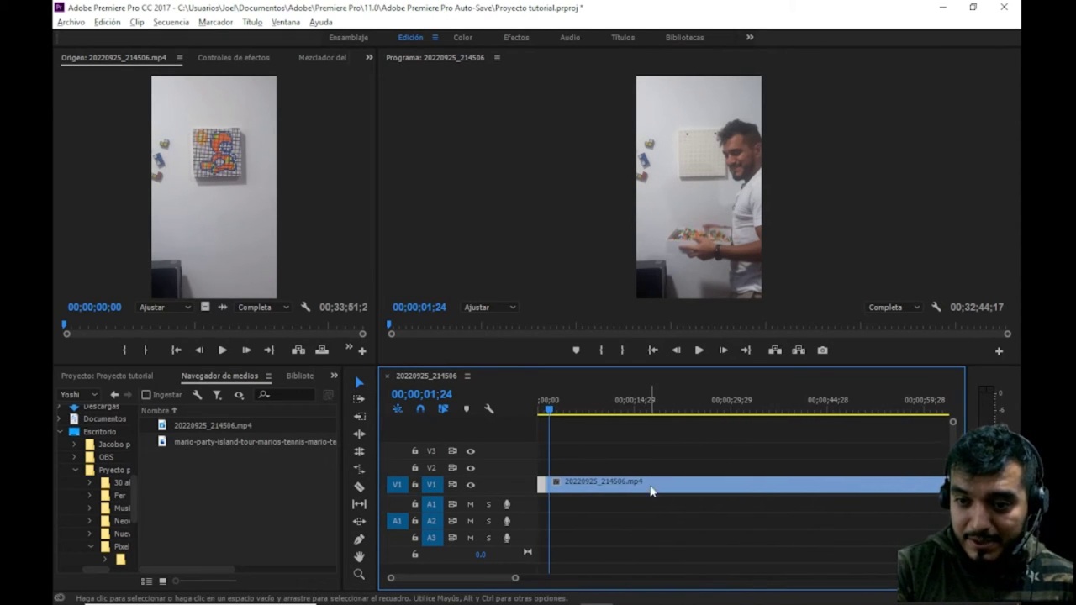
pyautogui.click(651, 485)
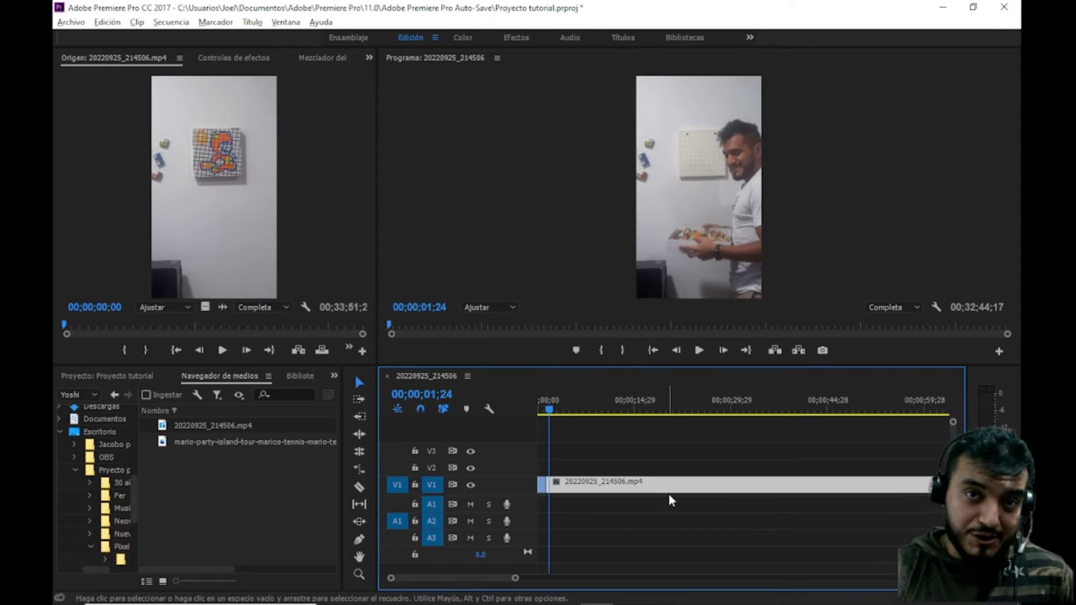
pyautogui.rightClick(693, 487)
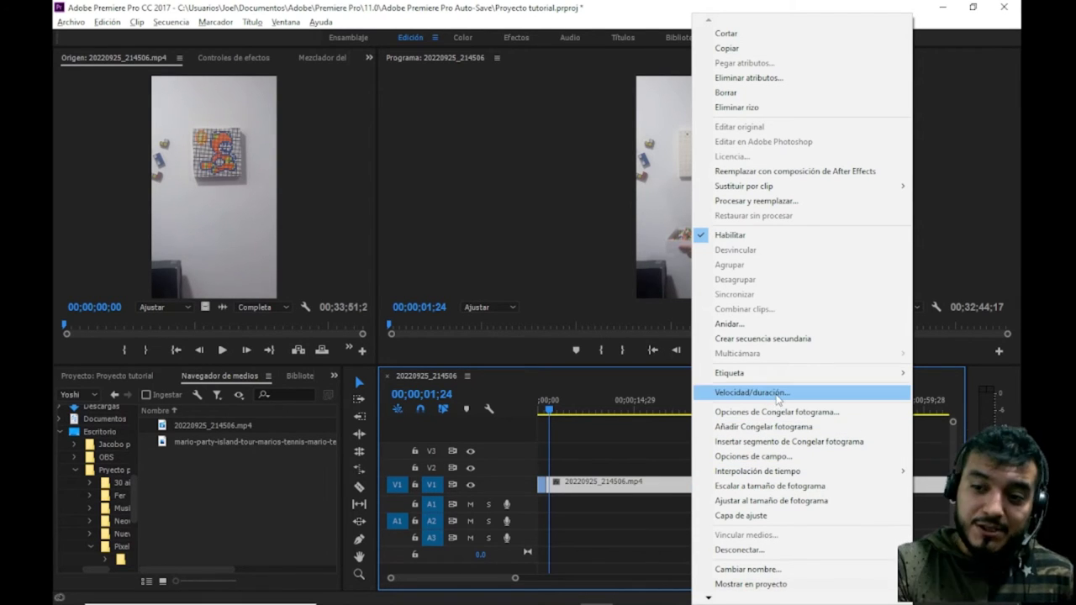
# - Set the main clip's speed to 3800% in Clip Speed/Duration, shortening it to 00;00;50;11
pyautogui.click(775, 394)
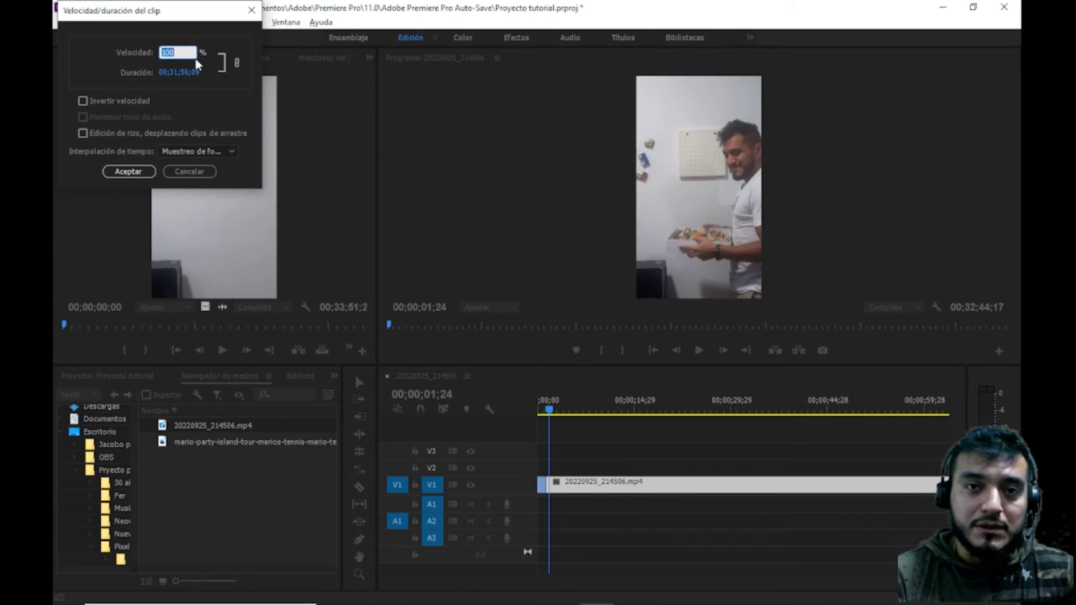
pyautogui.write('50')
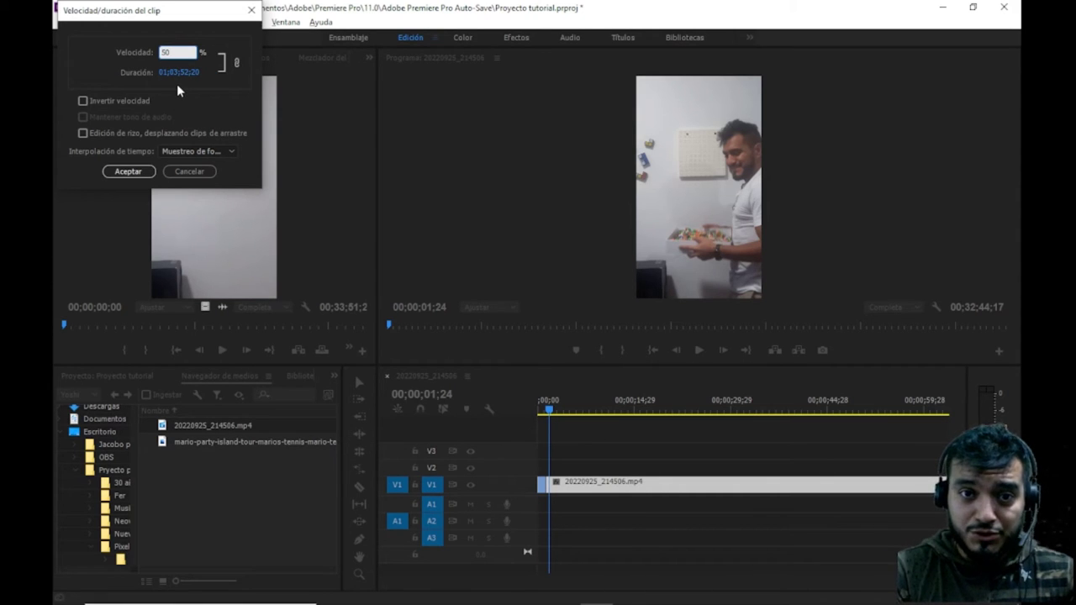
pyautogui.press('BackSpace')
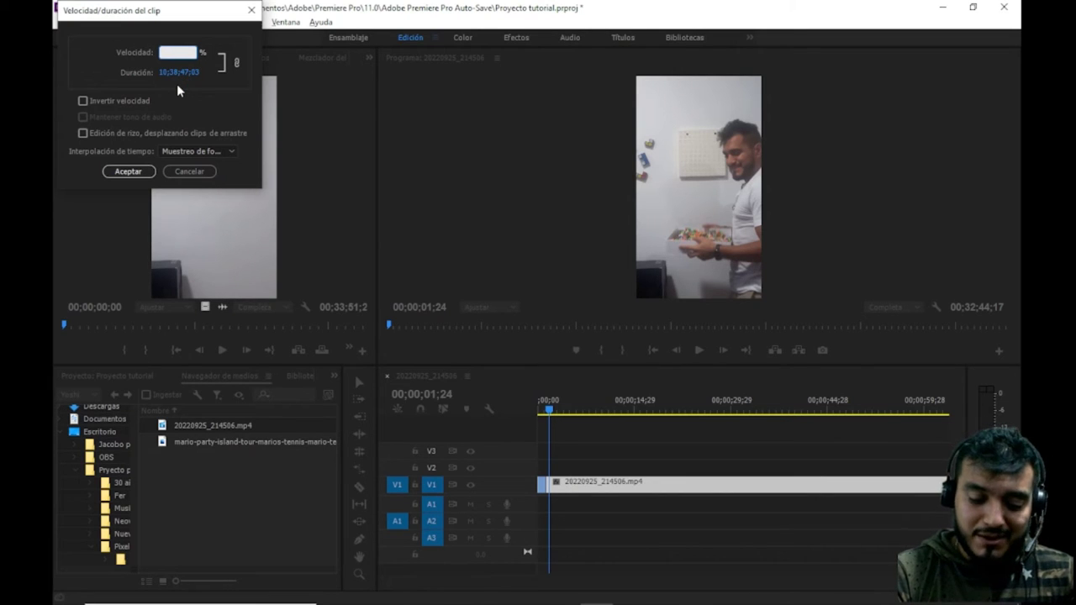
pyautogui.write('3800')
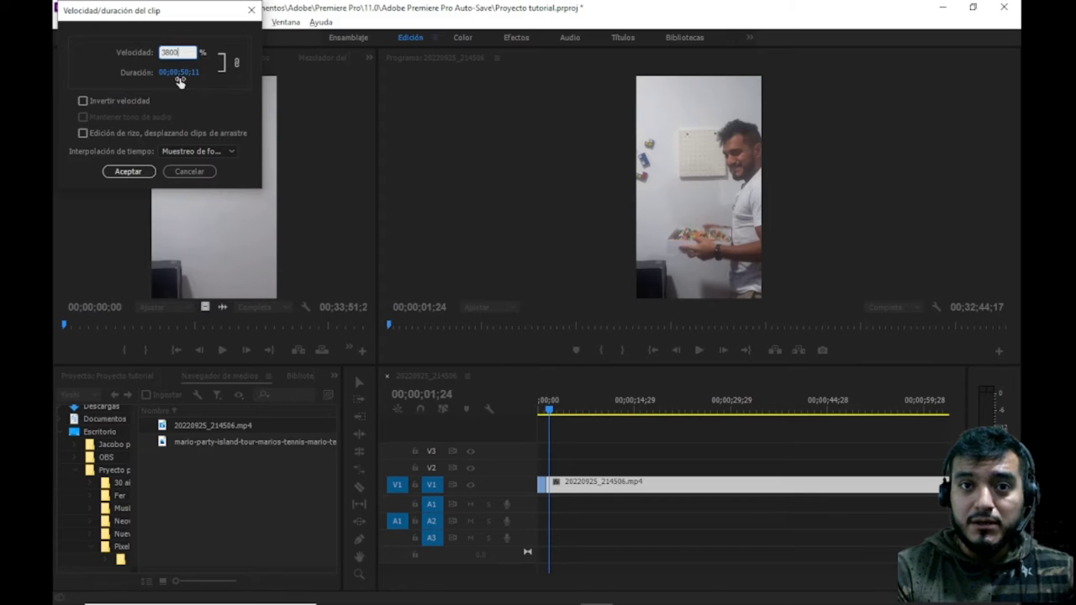
pyautogui.click(136, 172)
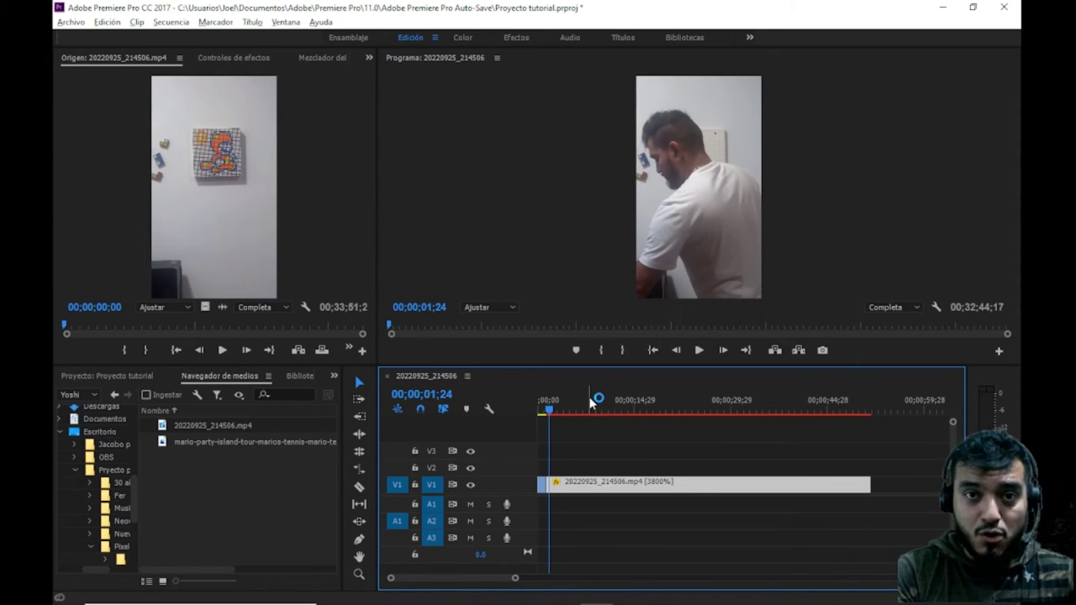
# - Play and stop the 3800% timelapse, then render the preview, which fails with an error
pyautogui.click(699, 351)
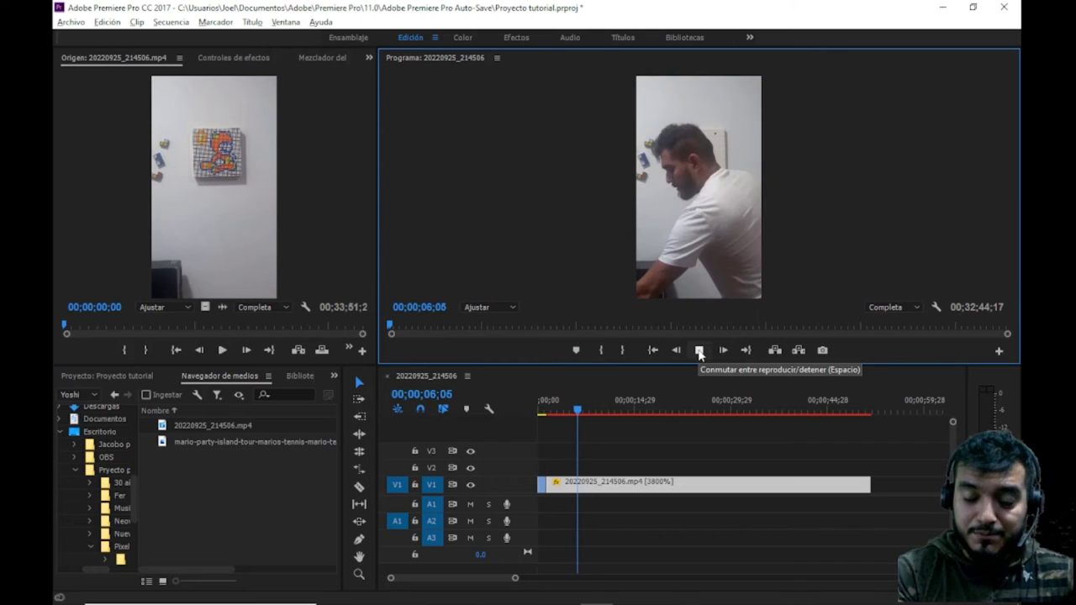
pyautogui.click(699, 350)
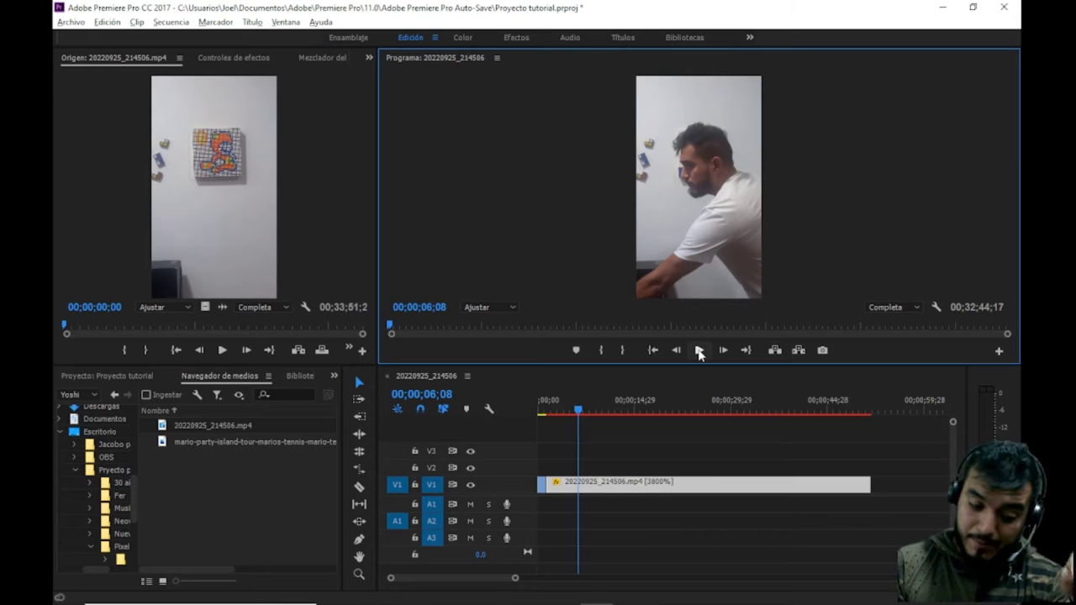
pyautogui.press('Return')
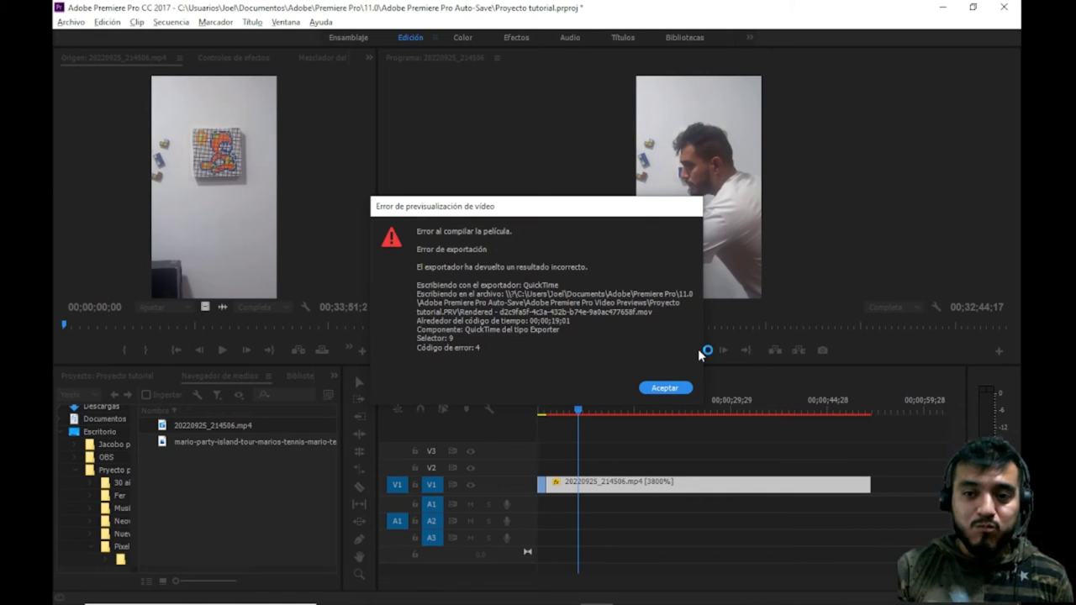
# - Close the Error de previsualización de vídeo message with Aceptar
pyautogui.click(680, 390)
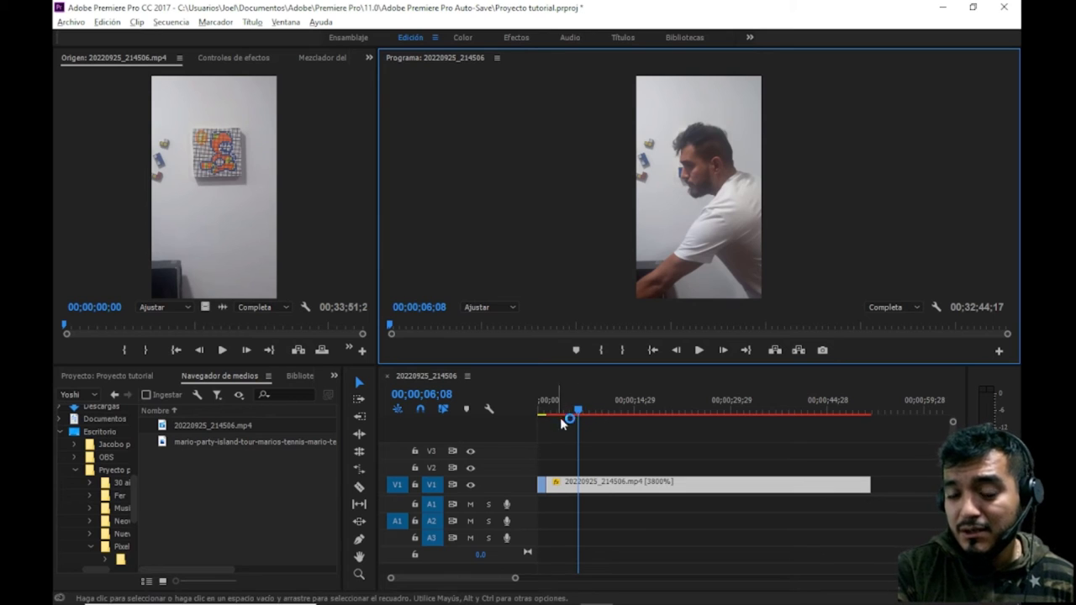
# - Play the sequence from about ten seconds in and lower playback resolution to 1/4
pyautogui.moveTo(578, 415); pyautogui.dragTo(583, 414)
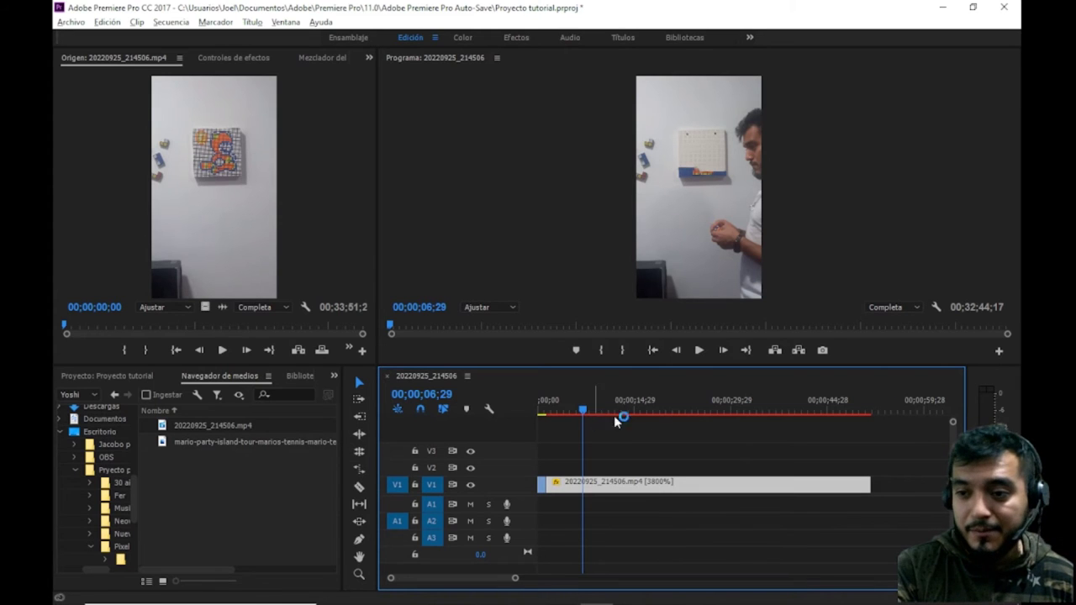
pyautogui.moveTo(583, 410)
pyautogui.mouseDown()
pyautogui.moveTo(603, 412)
pyautogui.moveTo(595, 410)
pyautogui.mouseUp()
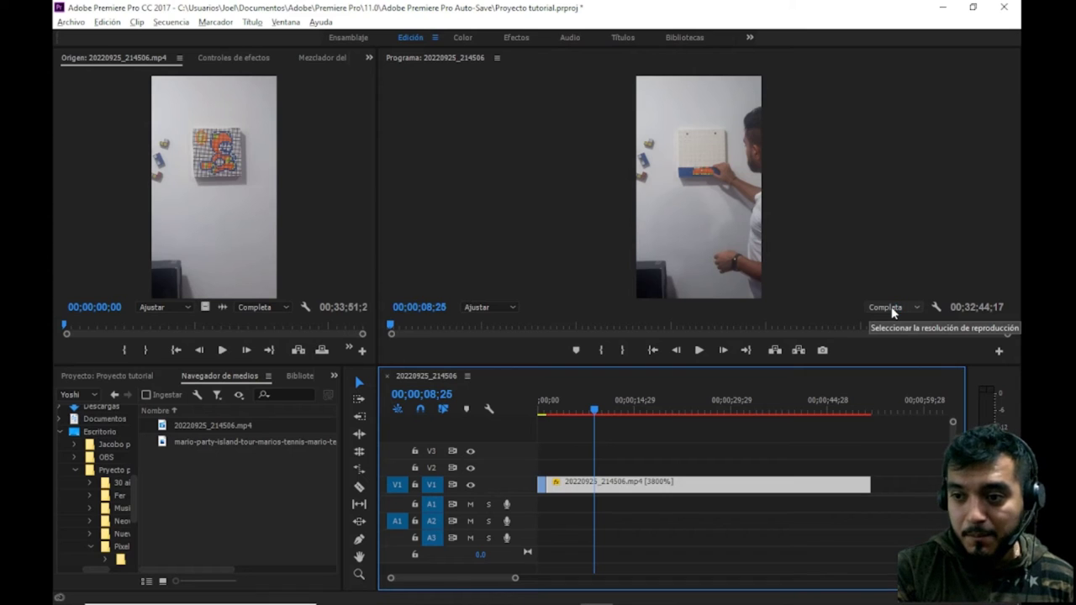
pyautogui.click(700, 351)
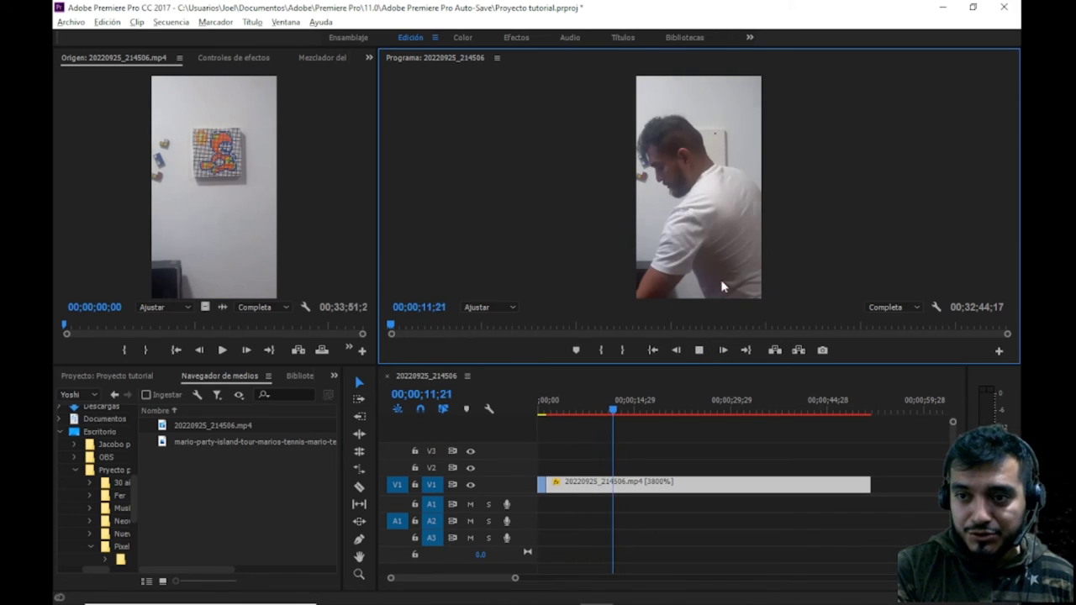
pyautogui.click(700, 351)
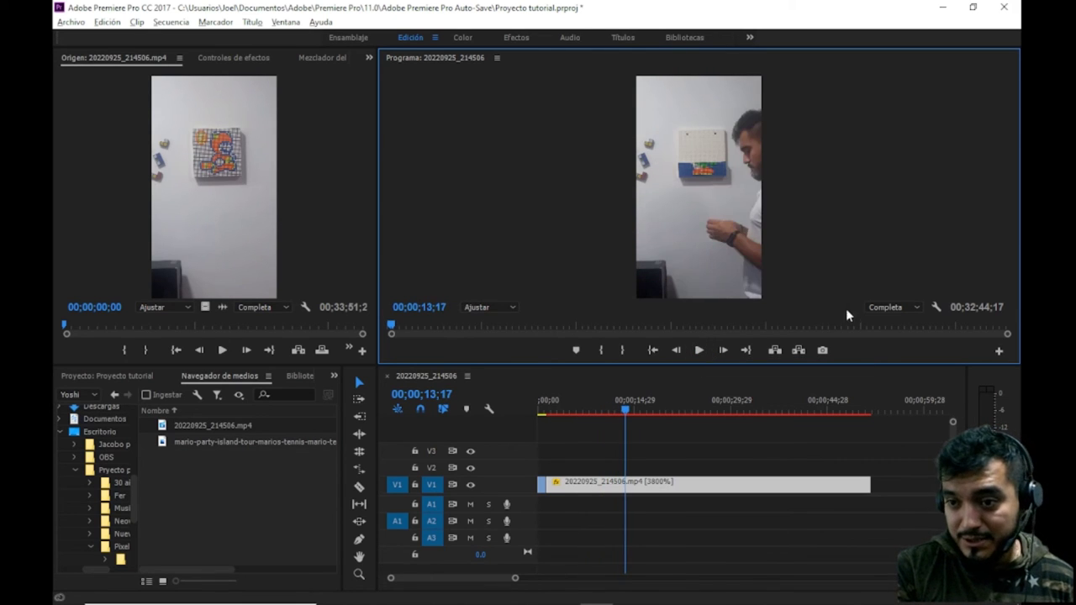
pyautogui.click(913, 307)
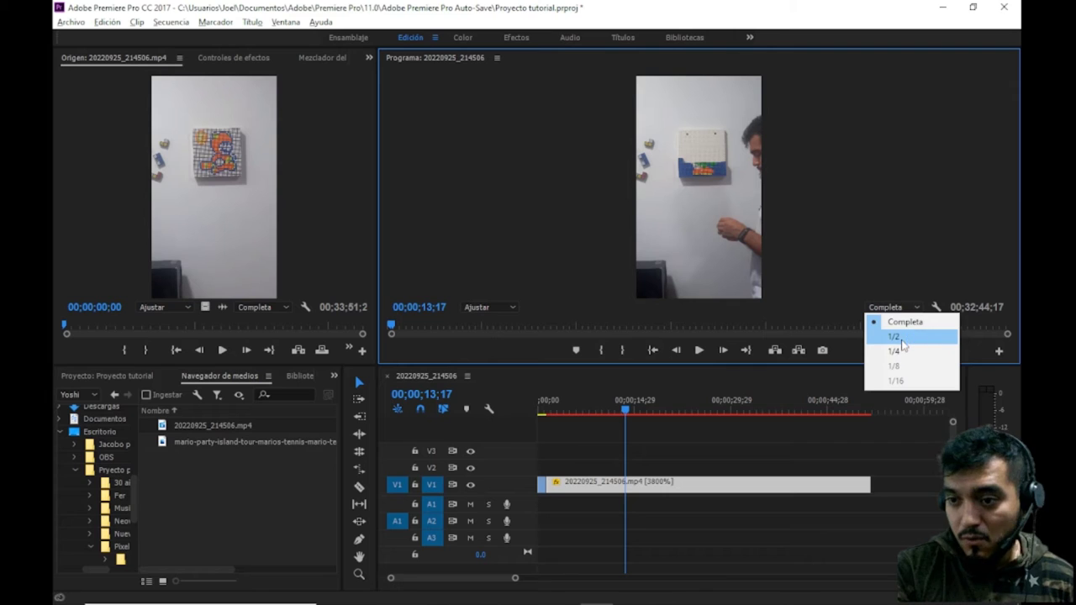
pyautogui.click(900, 352)
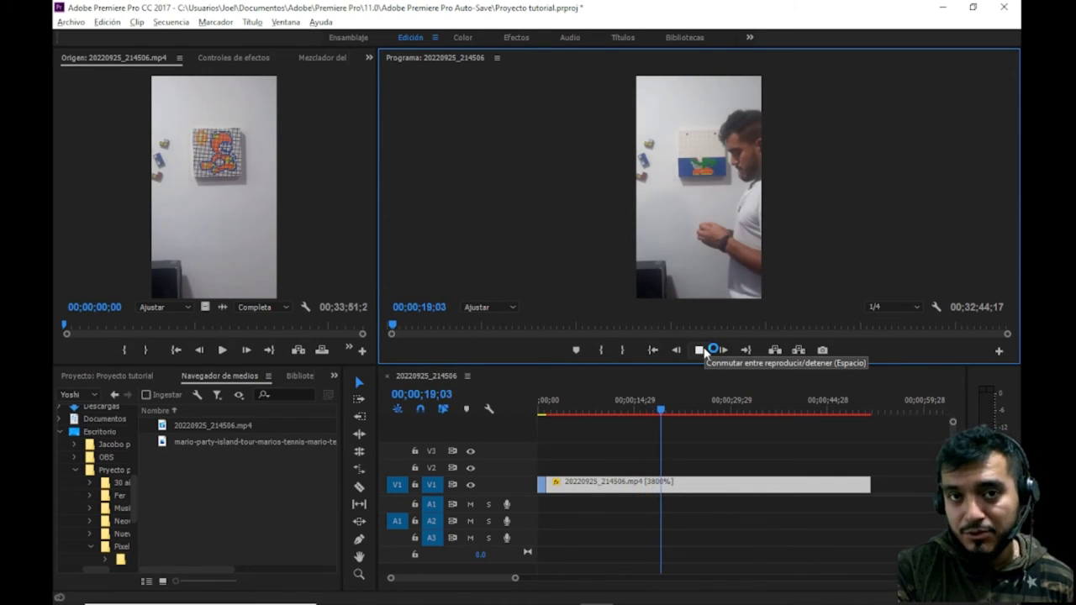
# - Stop at 20 seconds and zoom the timeline out to reveal the leftover clip near 00;32
pyautogui.click(703, 352)
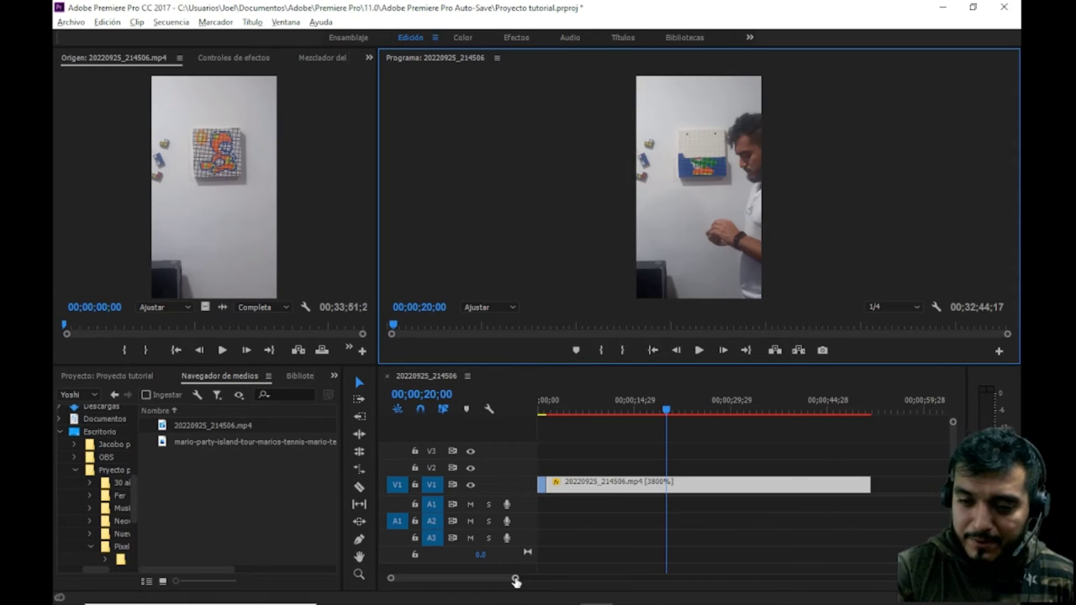
pyautogui.moveTo(515, 579); pyautogui.dragTo(565, 579)
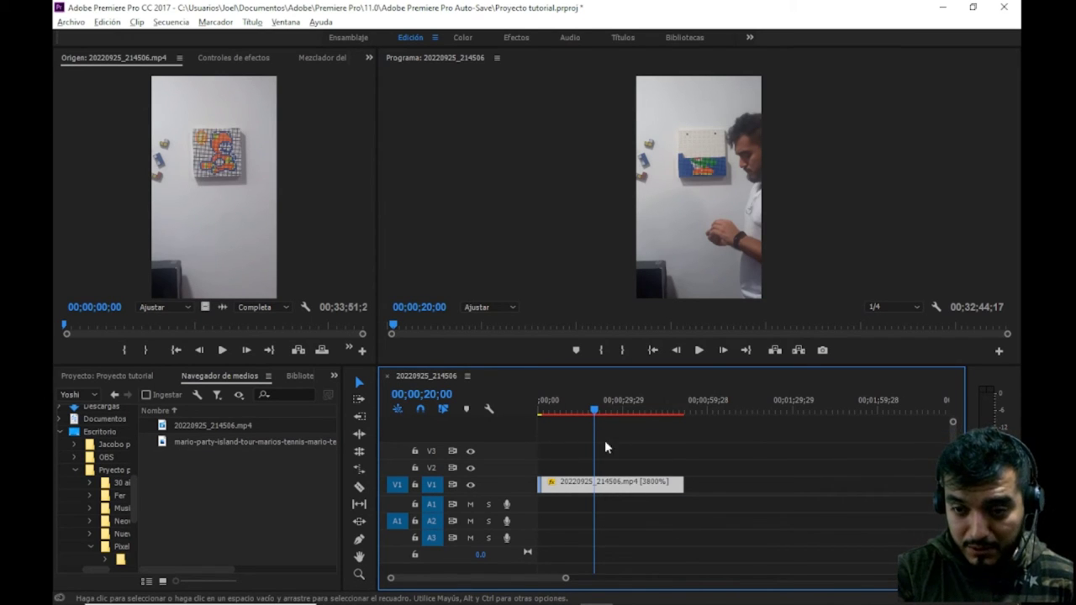
pyautogui.moveTo(598, 413); pyautogui.dragTo(687, 417)
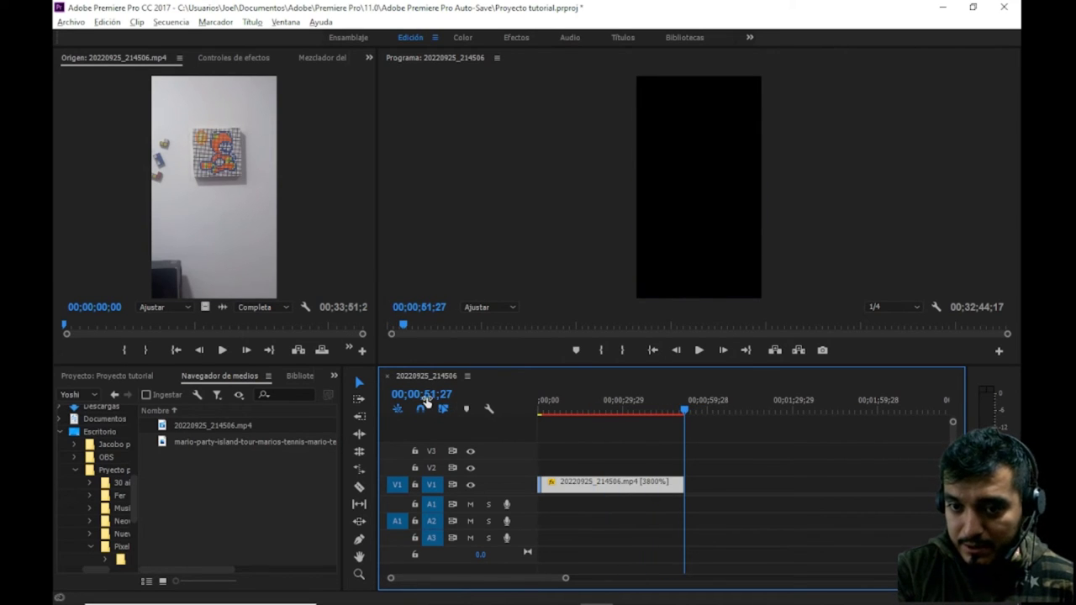
pyautogui.moveTo(566, 578); pyautogui.dragTo(646, 579)
pyautogui.moveTo(725, 580); pyautogui.dragTo(913, 579)
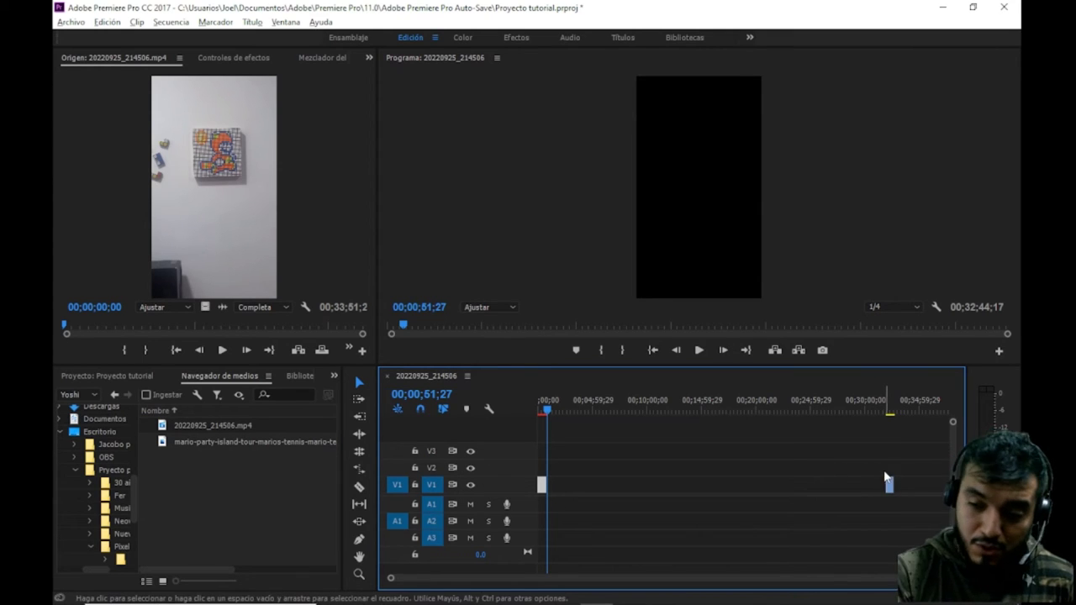
# - Move the leftover clip from near 00;32 to sit right after the 3800% clip
pyautogui.moveTo(846, 454); pyautogui.dragTo(917, 523)
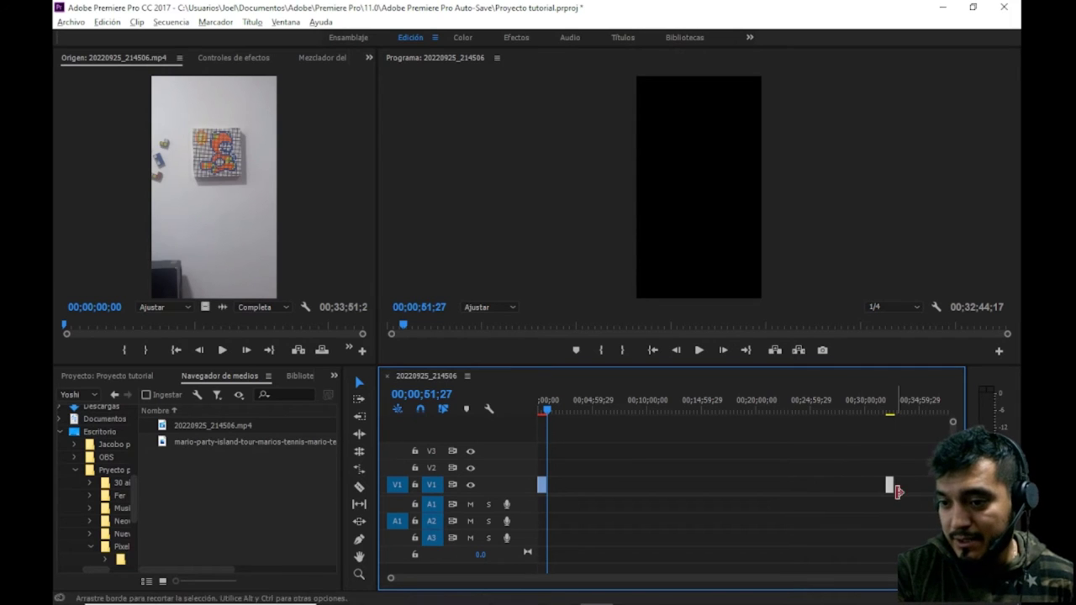
pyautogui.moveTo(890, 485)
pyautogui.mouseDown()
pyautogui.moveTo(591, 491)
pyautogui.moveTo(565, 497)
pyautogui.moveTo(561, 510)
pyautogui.mouseUp()
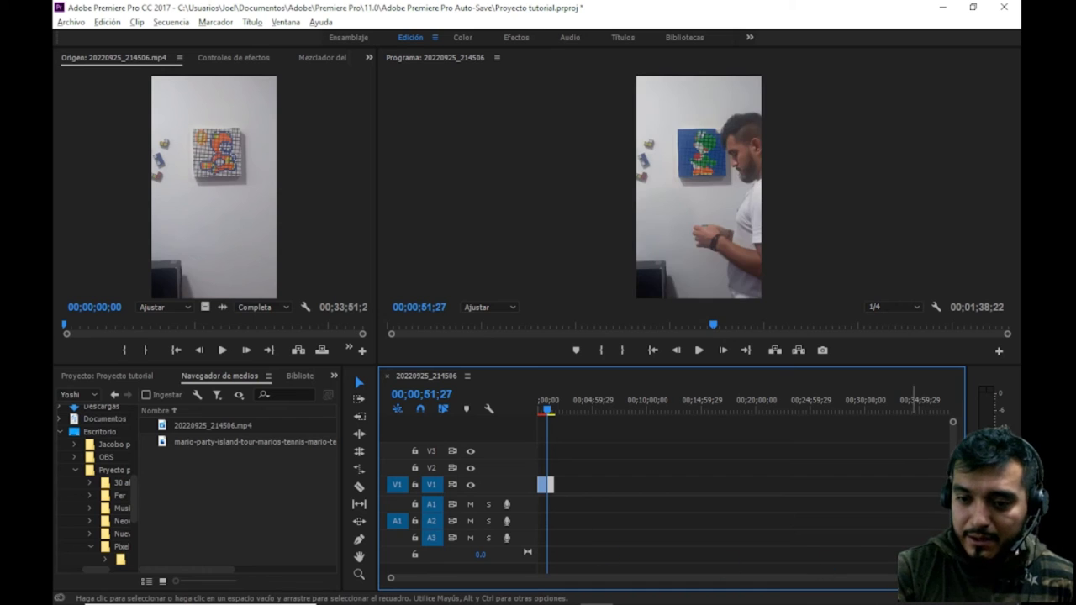
pyautogui.moveTo(957, 578); pyautogui.dragTo(723, 579)
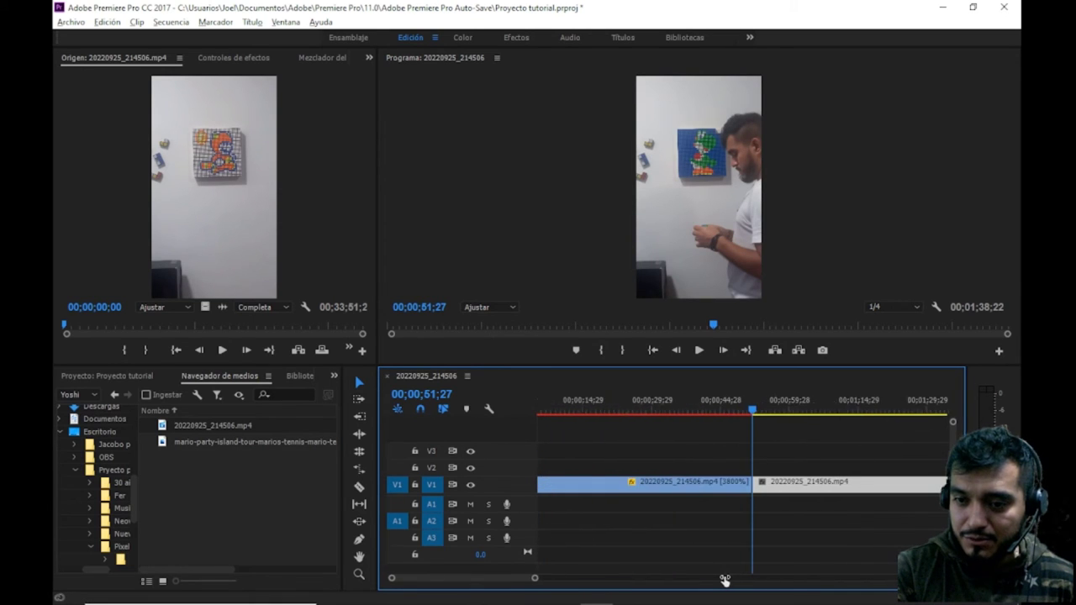
# - Play across the join between the 3800% clip and the closing piece
pyautogui.click(748, 413)
pyautogui.click(700, 351)
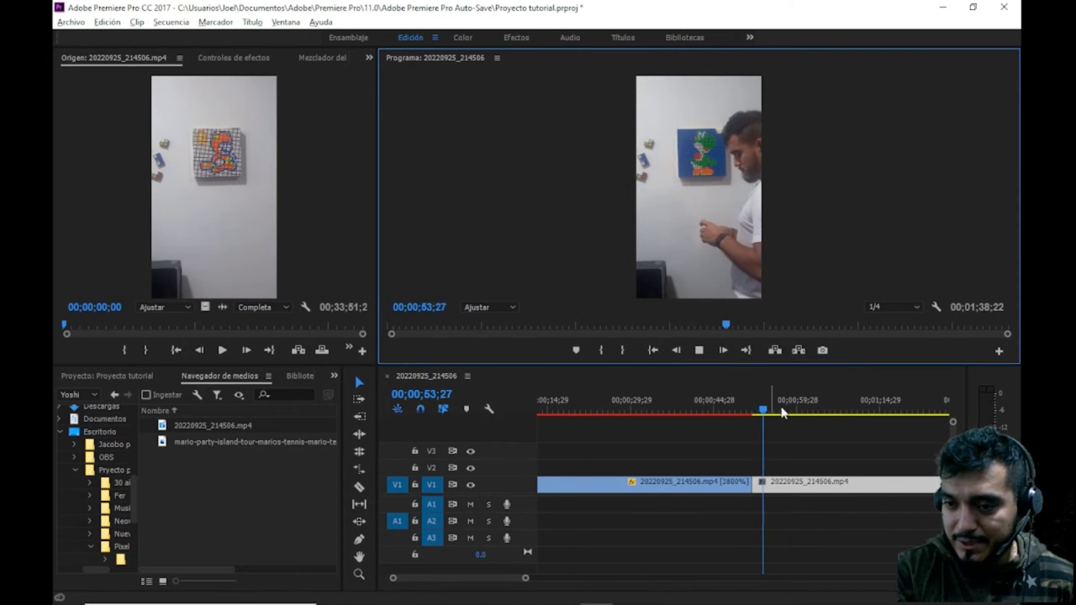
pyautogui.moveTo(527, 581); pyautogui.dragTo(568, 578)
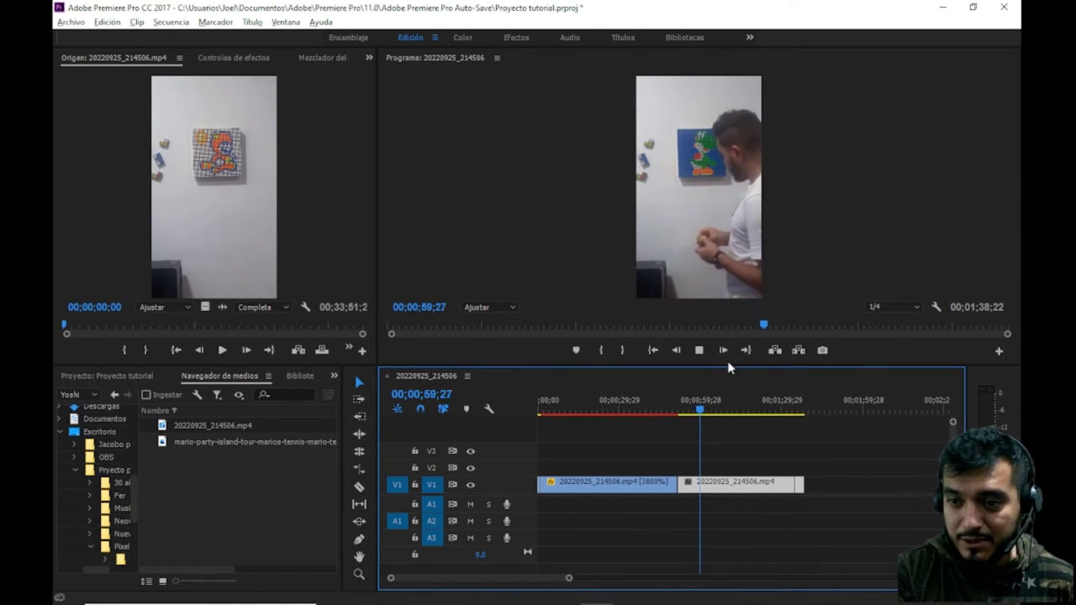
pyautogui.click(702, 351)
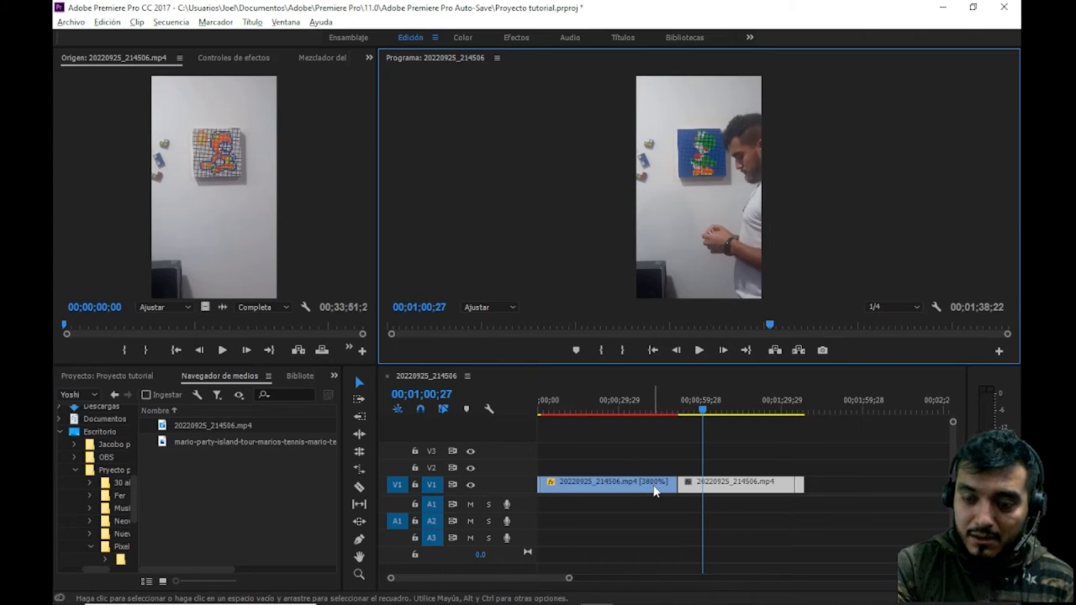
pyautogui.moveTo(655, 491)
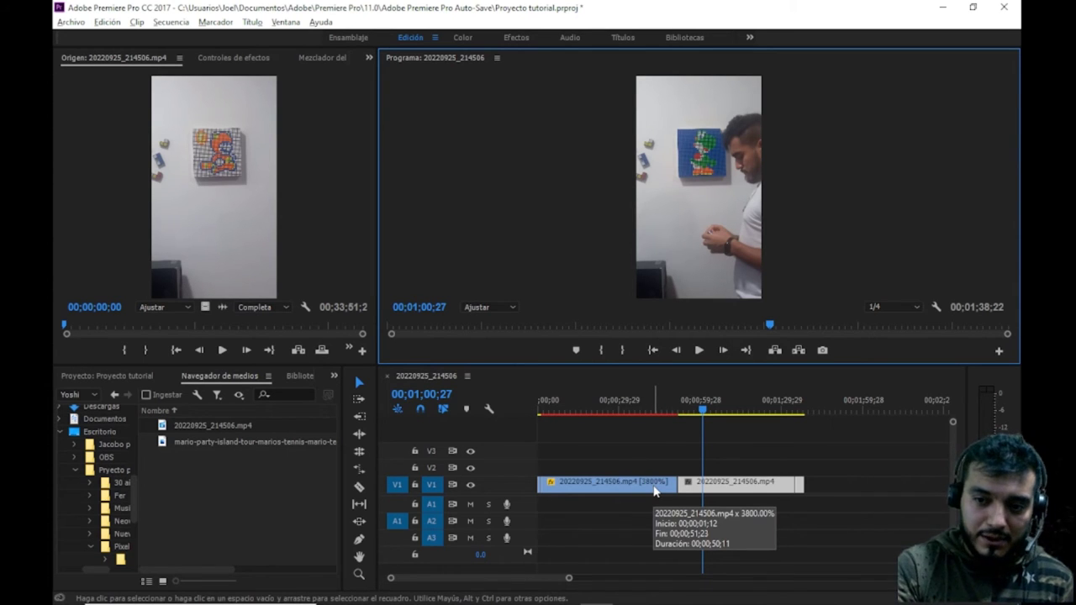
pyautogui.rightClick(740, 492)
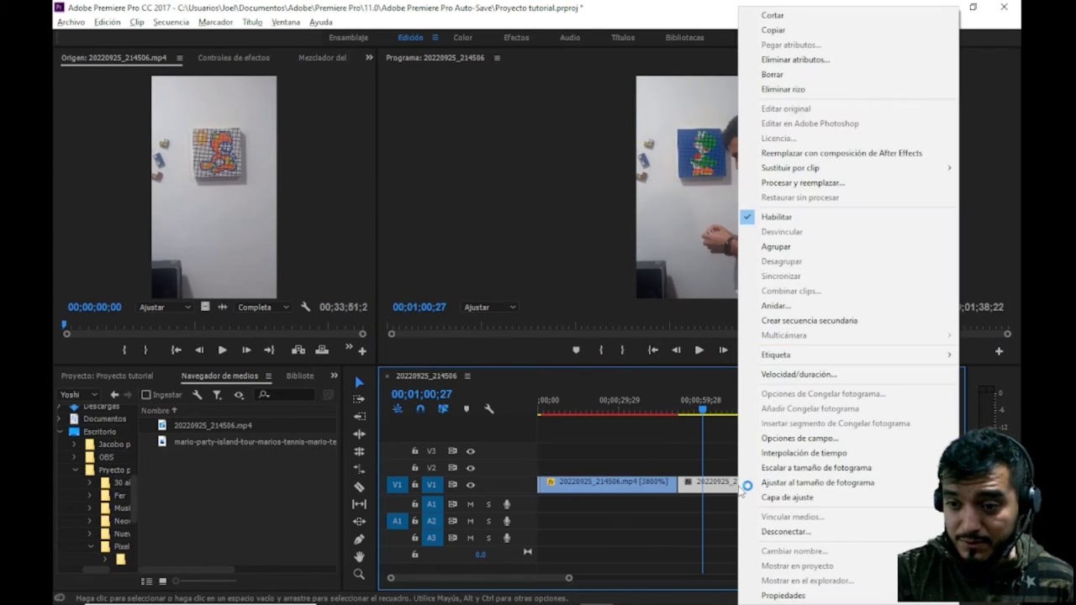
# - Give the closing clip a 1500% speed in Velocidad/duración, shrinking it to about 00;00;02;25
pyautogui.click(709, 441)
pyautogui.click(755, 487)
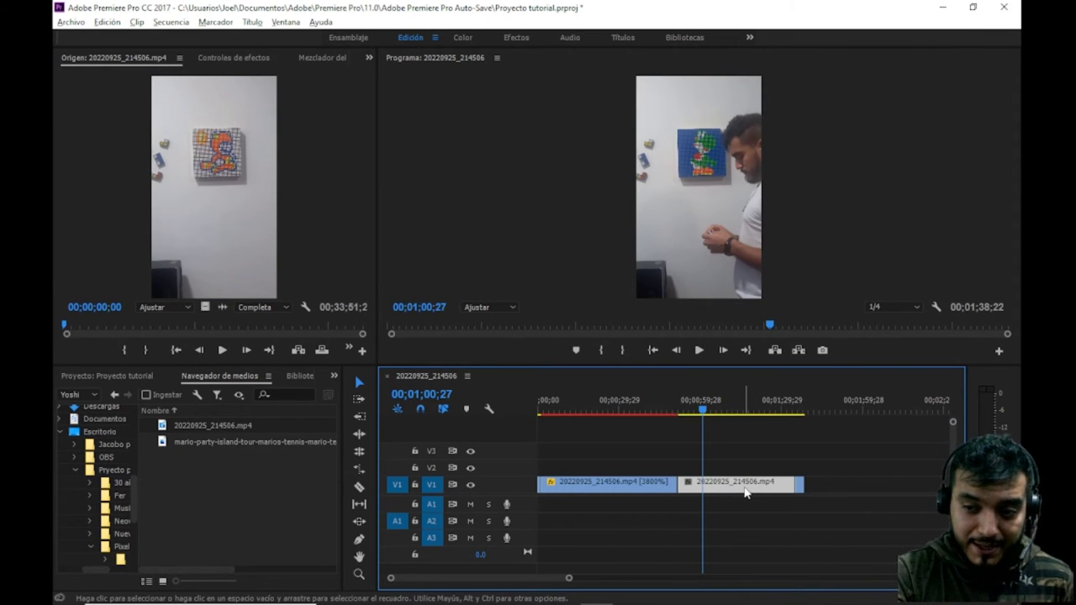
pyautogui.rightClick(746, 491)
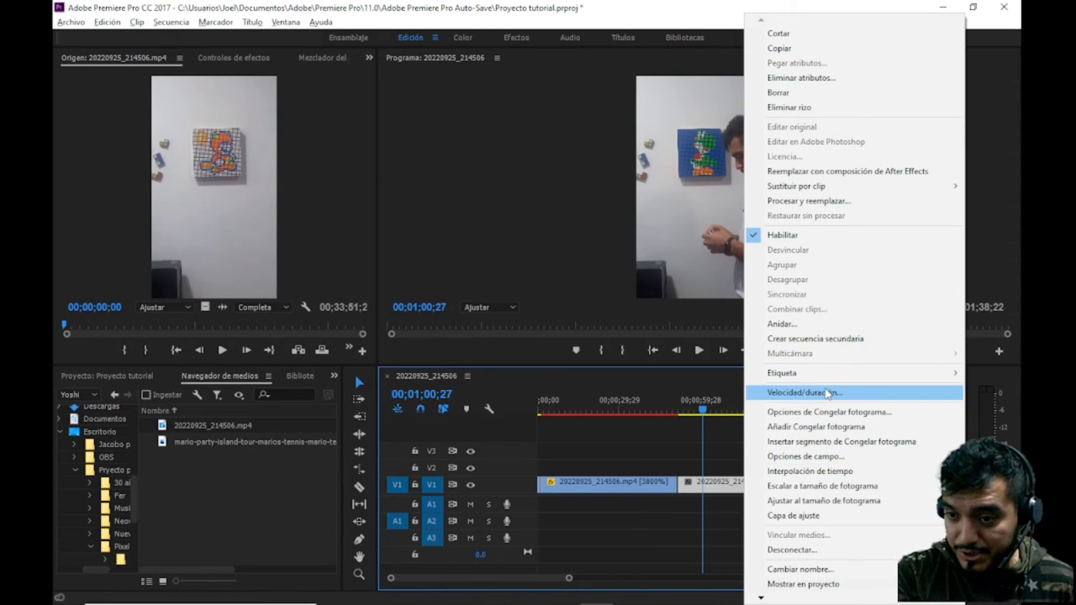
pyautogui.click(829, 394)
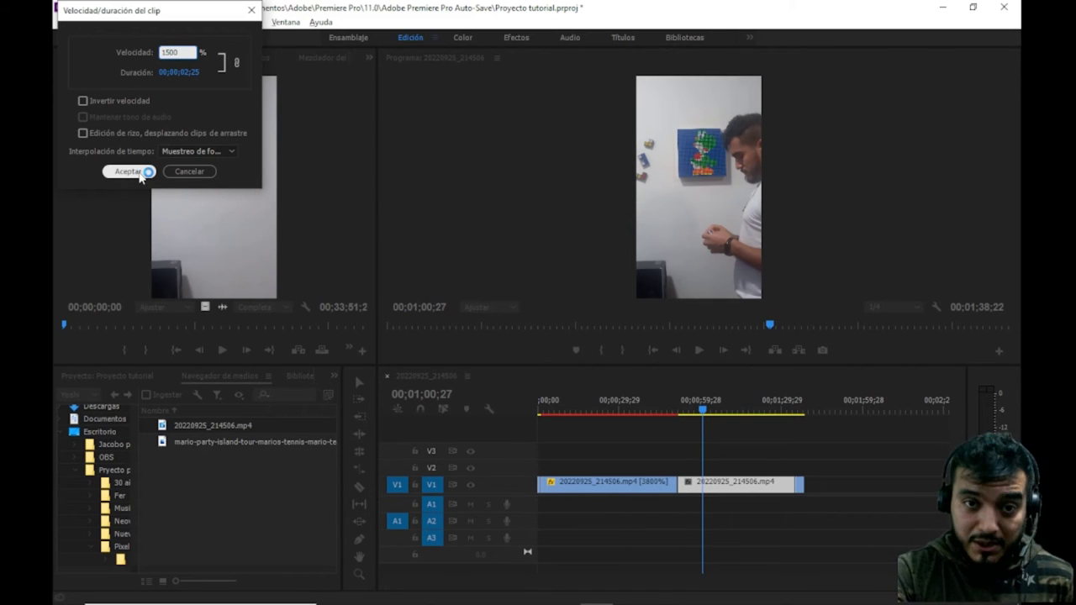
pyautogui.moveTo(703, 412); pyautogui.dragTo(695, 410)
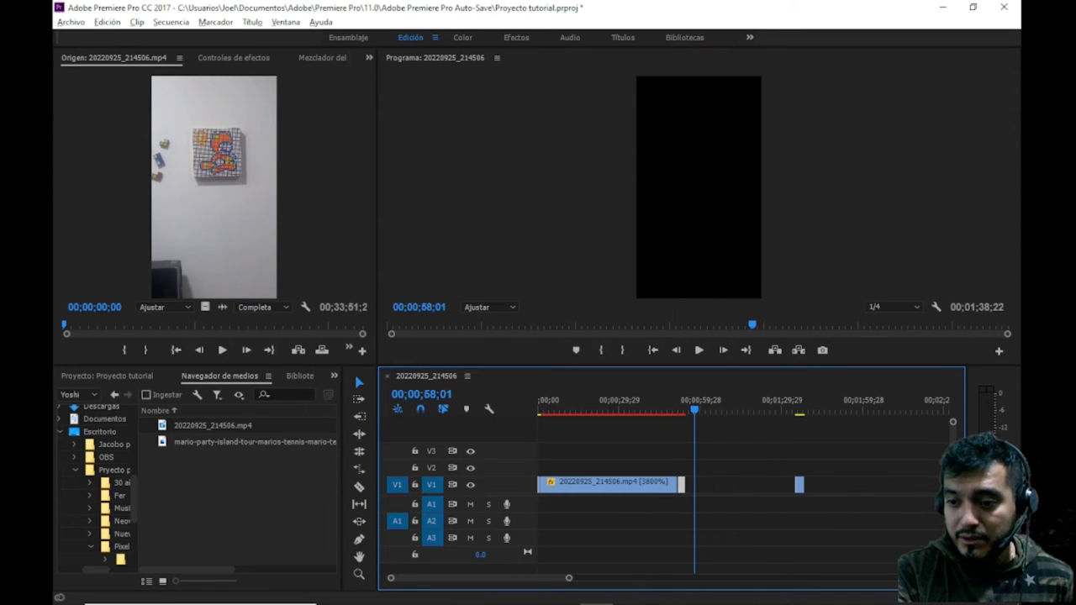
# - Zoom in around the join and play back the cut to check the gap
pyautogui.moveTo(569, 579); pyautogui.dragTo(519, 587)
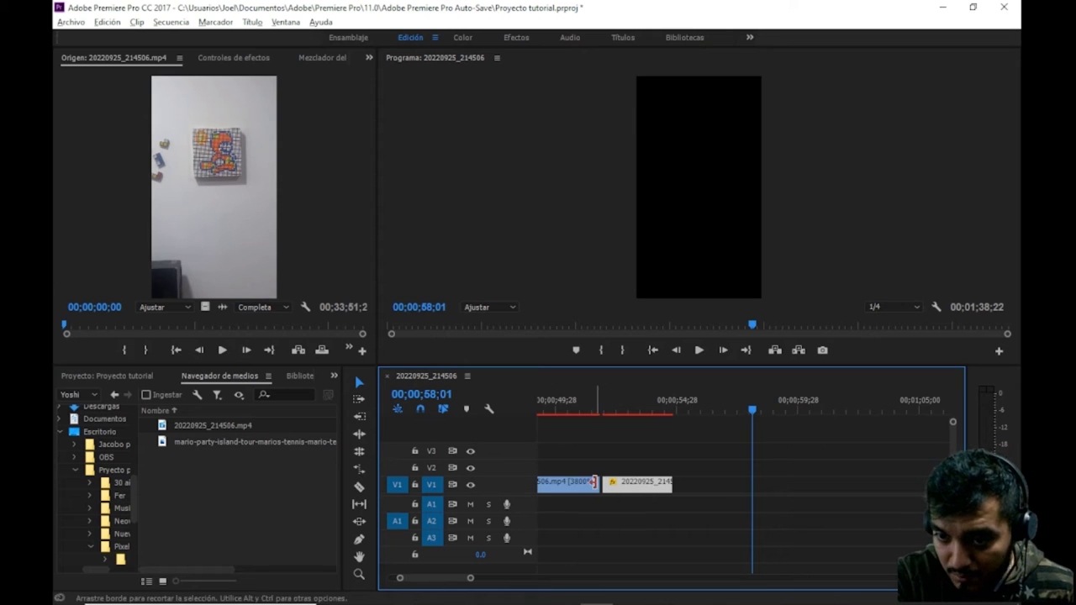
pyautogui.moveTo(605, 486); pyautogui.dragTo(628, 486)
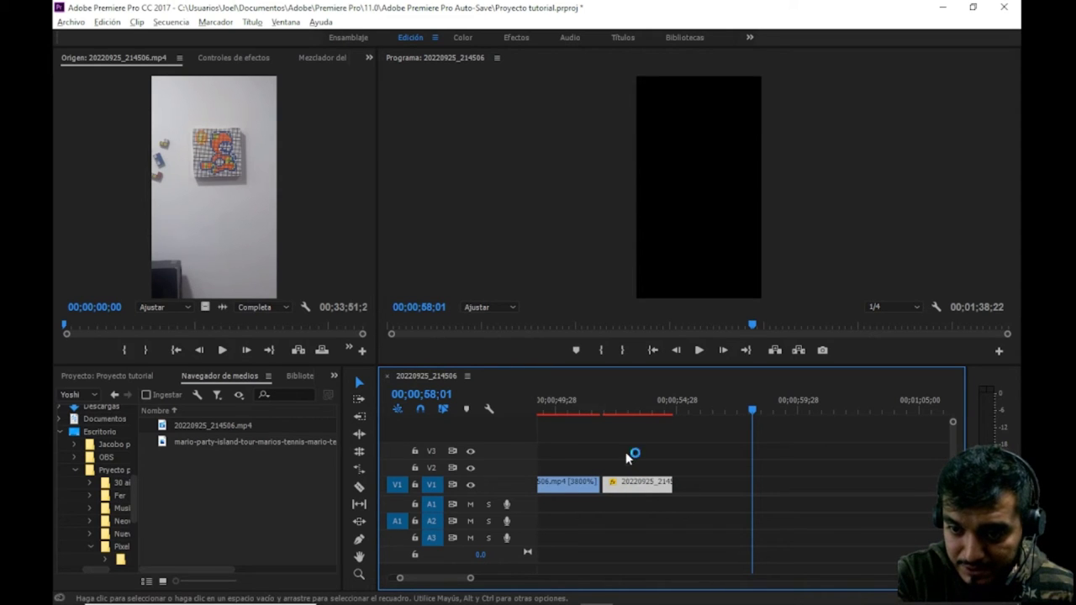
pyautogui.click(594, 401)
pyautogui.click(699, 350)
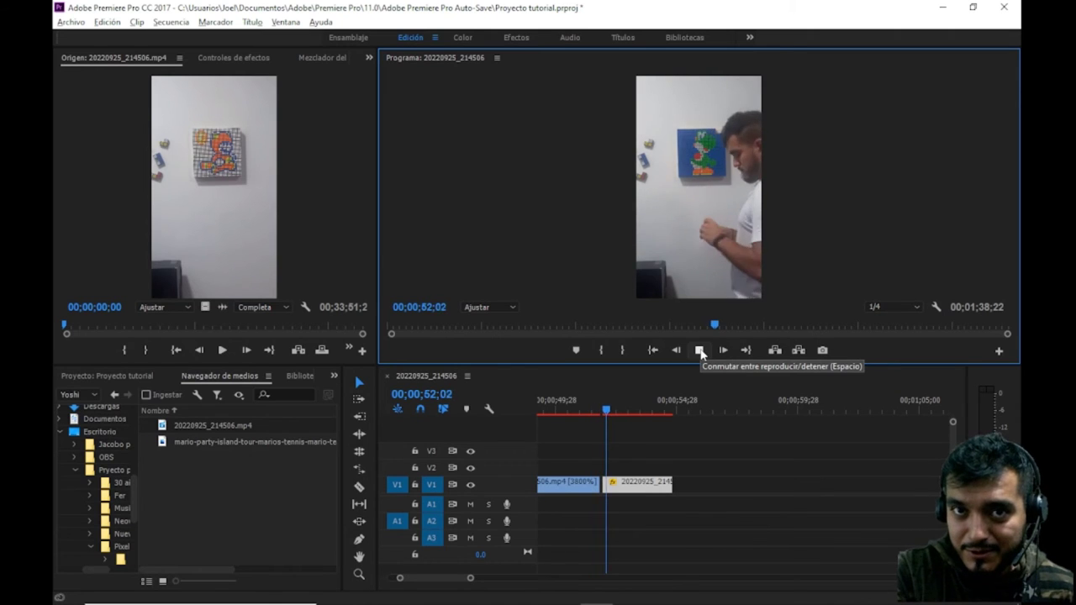
pyautogui.click(645, 492)
# - Snap the 1500% clip against the end of the 3800% clip, play the join, and return to the start
pyautogui.moveTo(645, 493); pyautogui.dragTo(643, 493)
pyautogui.moveTo(476, 579); pyautogui.dragTo(572, 578)
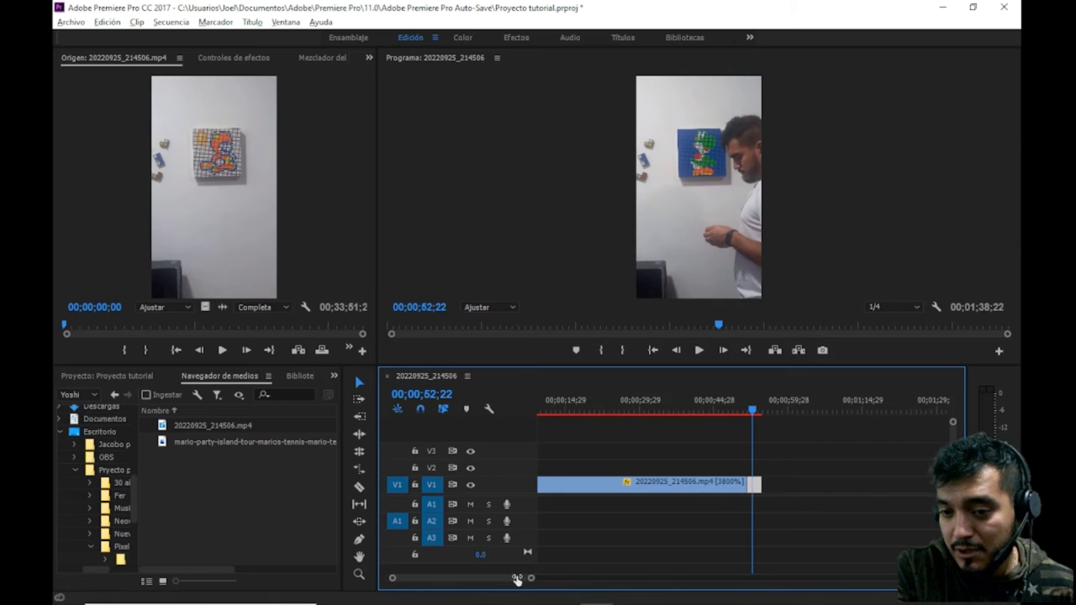
pyautogui.moveTo(777, 496); pyautogui.dragTo(695, 486)
pyautogui.moveTo(687, 416); pyautogui.dragTo(693, 415)
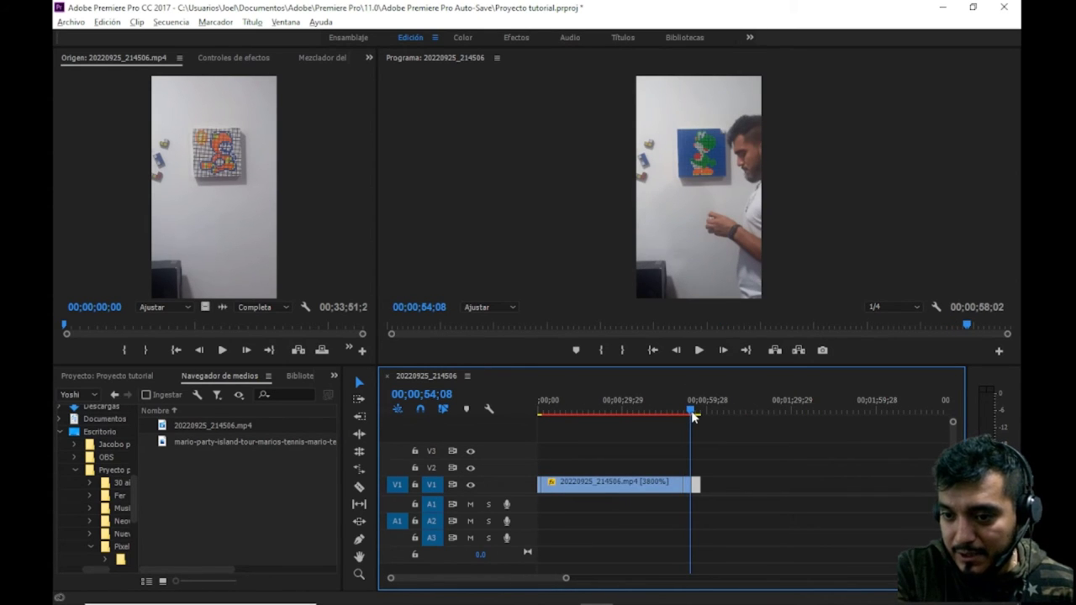
pyautogui.click(705, 350)
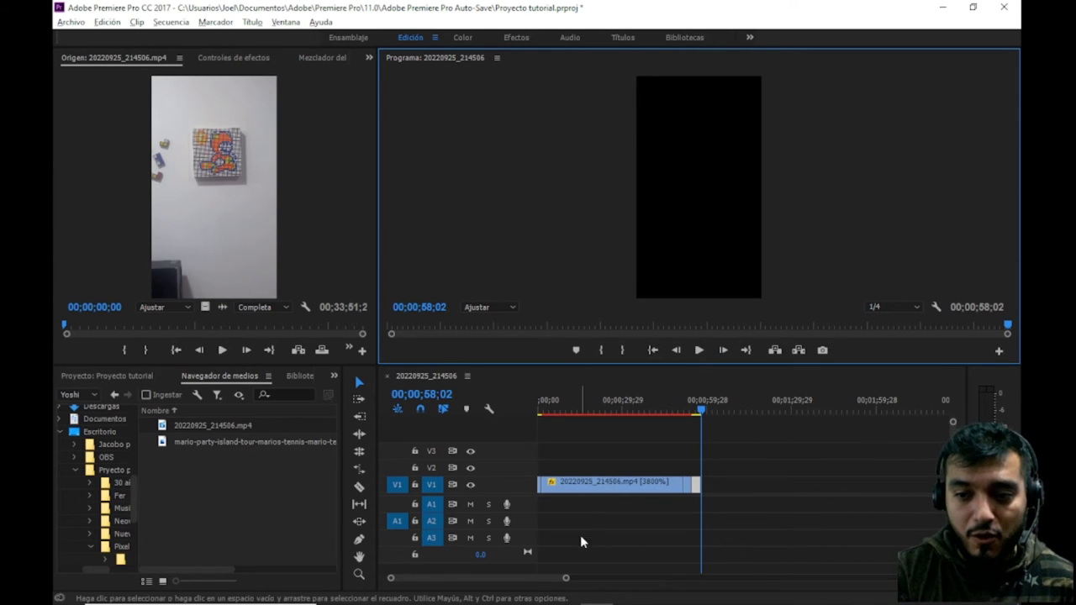
pyautogui.moveTo(565, 578); pyautogui.dragTo(575, 578)
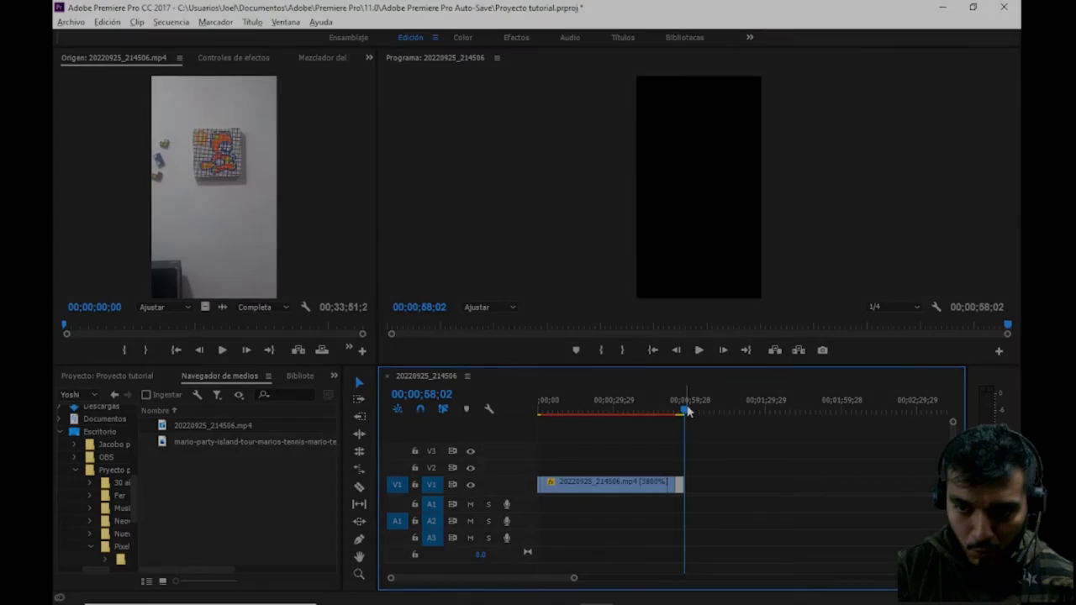
pyautogui.press('Home')
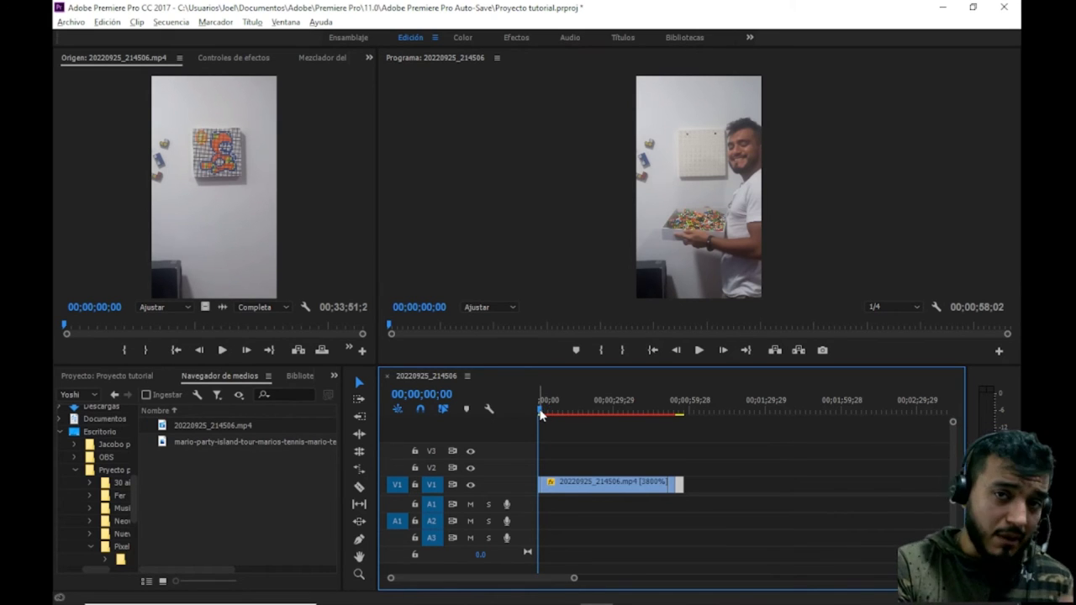
pyautogui.moveTo(540, 414); pyautogui.dragTo(541, 414)
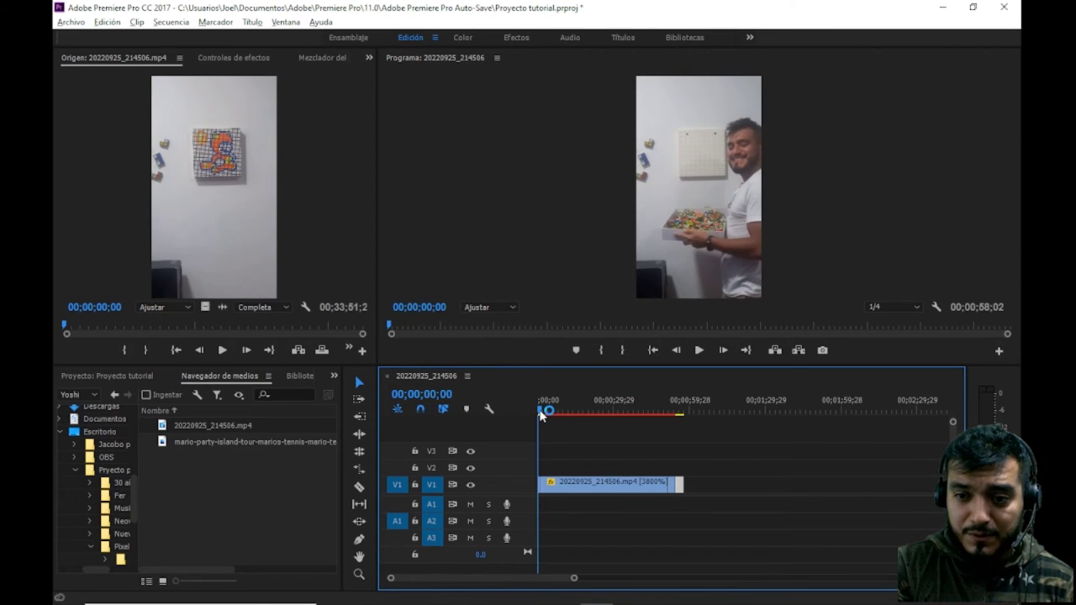
pyautogui.moveTo(541, 415); pyautogui.dragTo(677, 418)
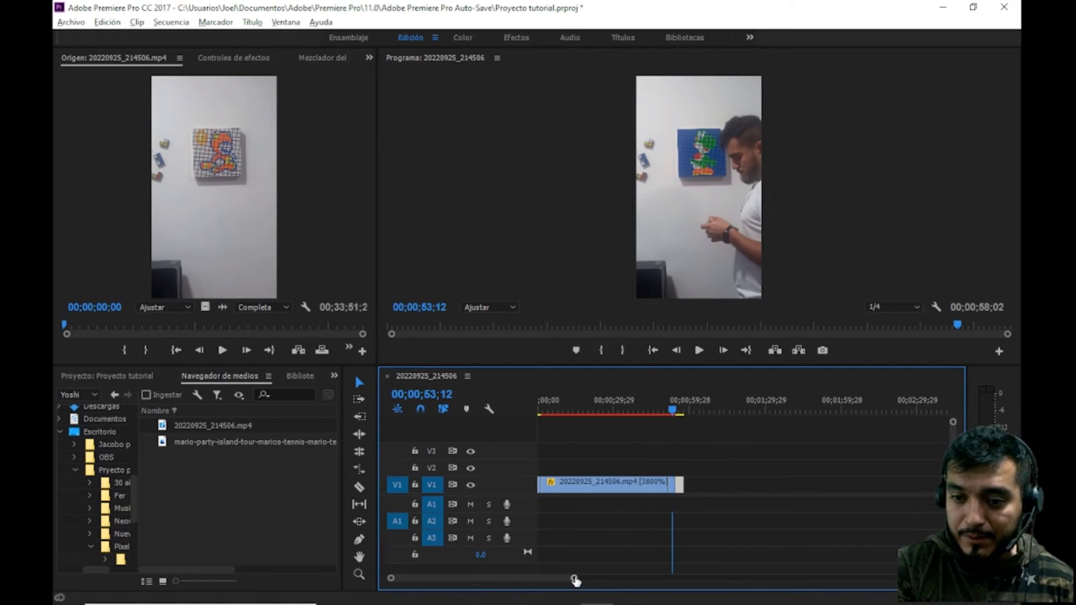
pyautogui.moveTo(575, 581); pyautogui.dragTo(548, 579)
pyautogui.click(754, 412)
pyautogui.moveTo(755, 415)
pyautogui.mouseDown()
pyautogui.moveTo(779, 417)
pyautogui.moveTo(761, 417)
pyautogui.mouseUp()
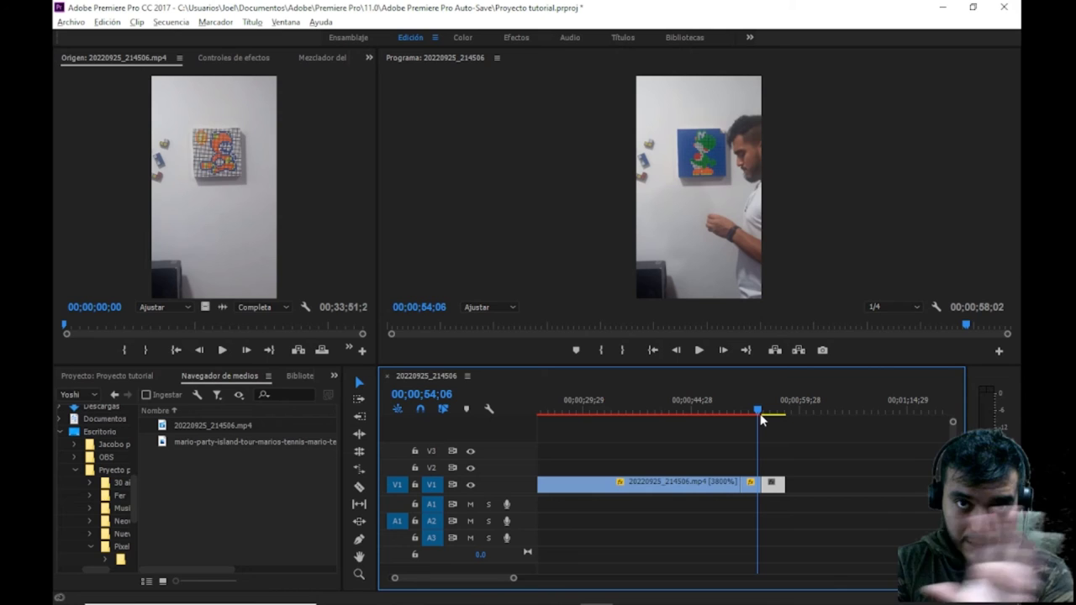
pyautogui.moveTo(760, 417); pyautogui.dragTo(759, 418)
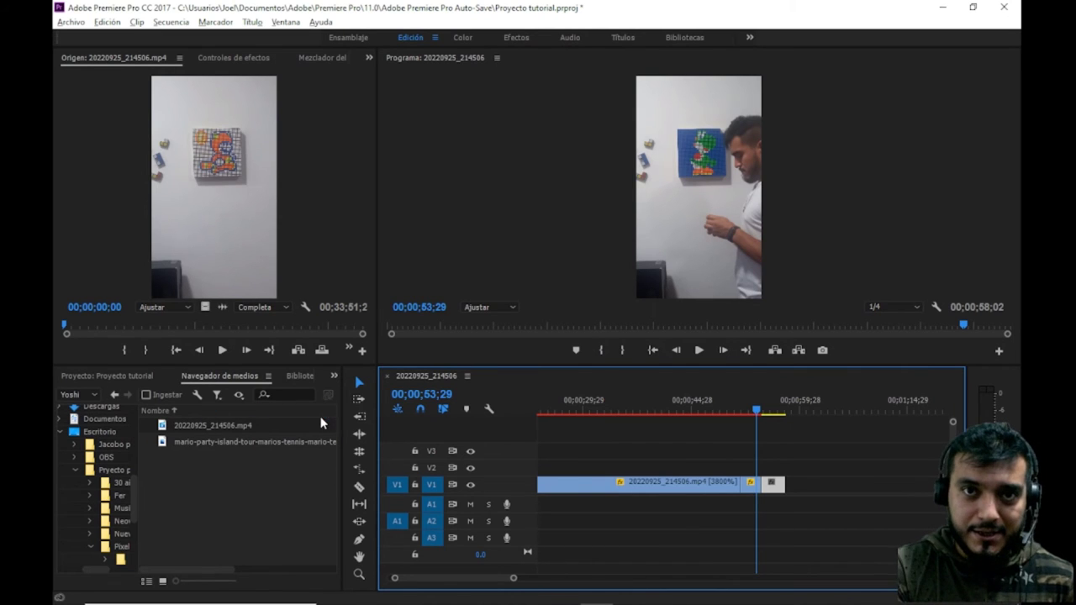
pyautogui.click(334, 378)
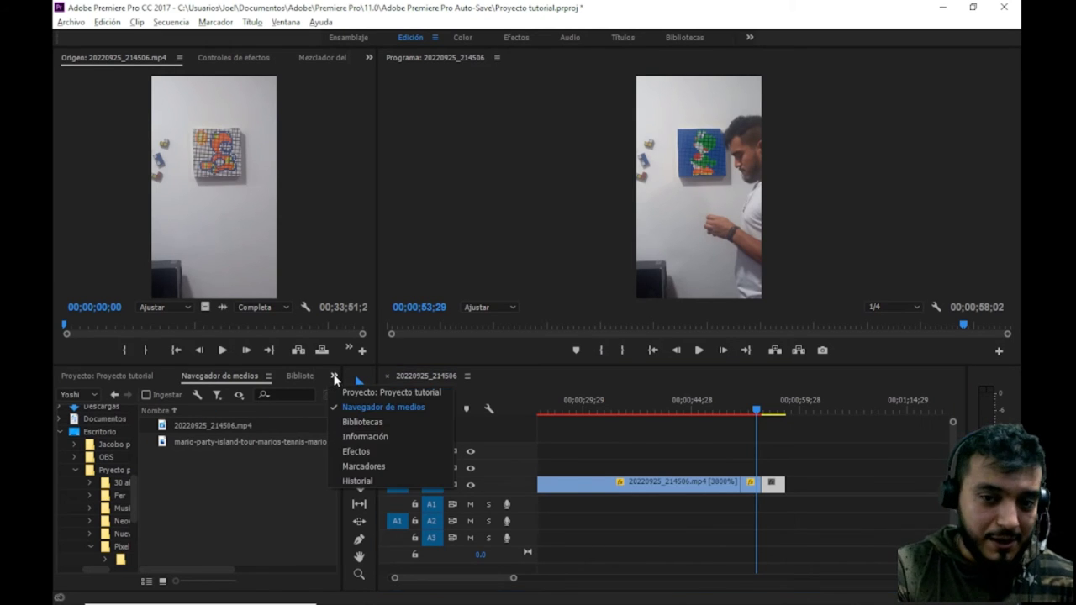
# - Search Effects for 'cruzada' and drop Disolución cruzada onto the timelapse/closing-clip cut
pyautogui.click(358, 454)
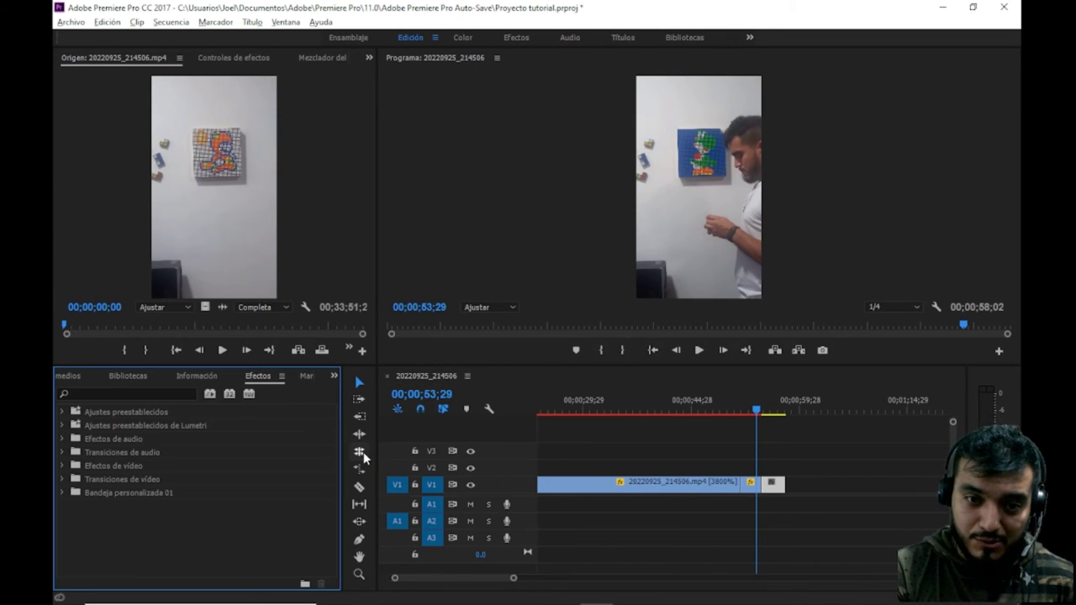
pyautogui.click(167, 393)
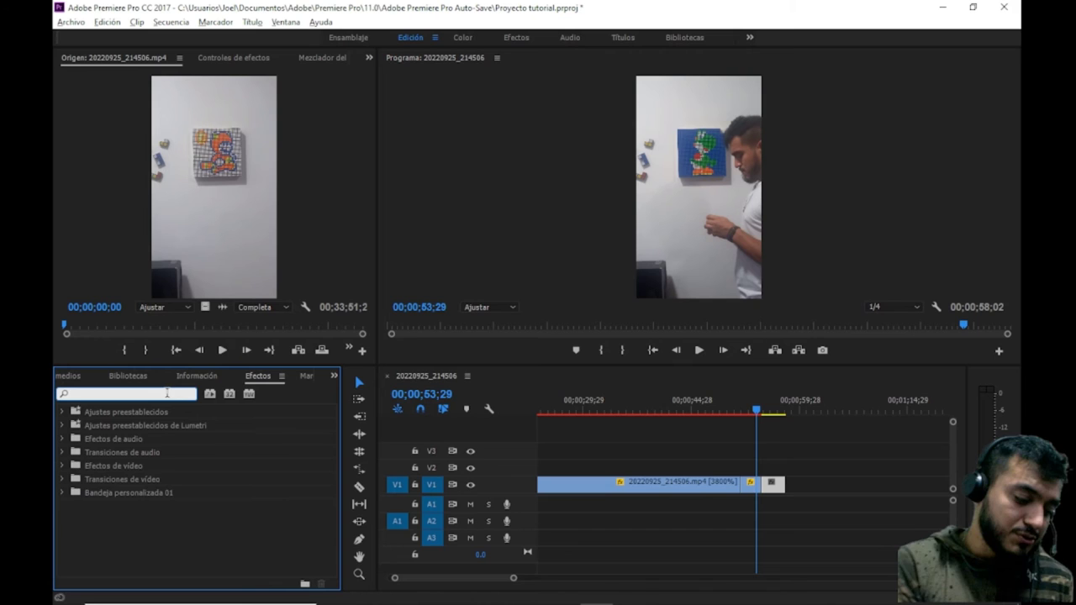
pyautogui.write('cru')
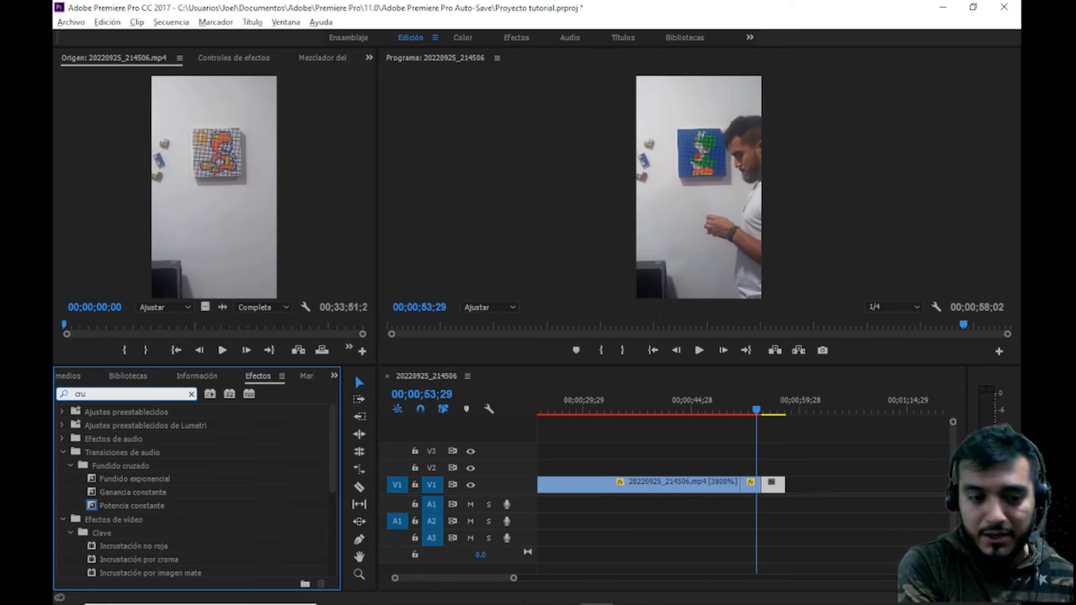
pyautogui.write('zada')
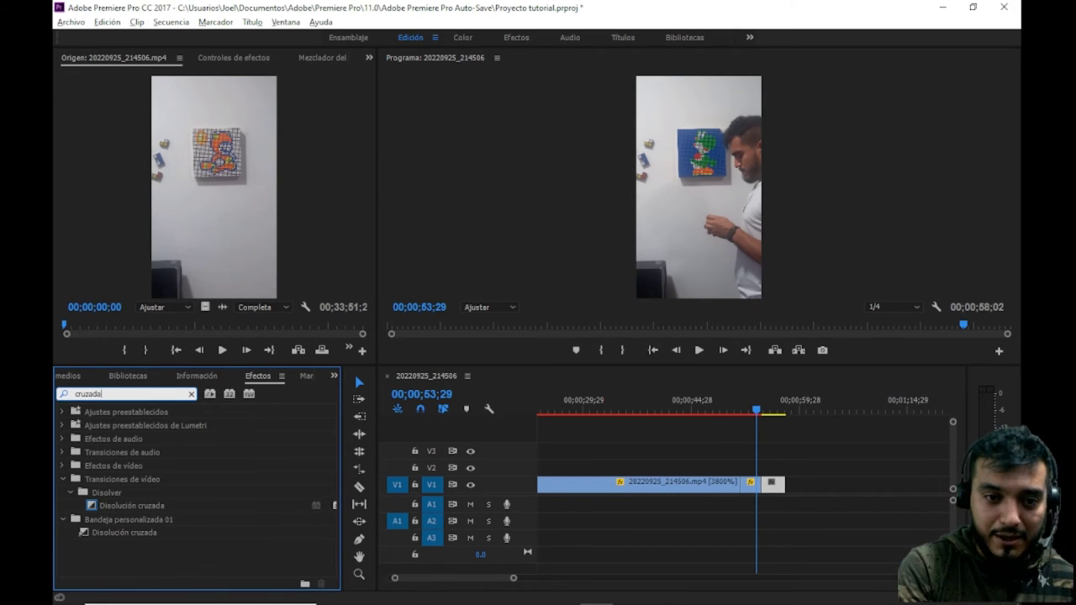
pyautogui.click(154, 504)
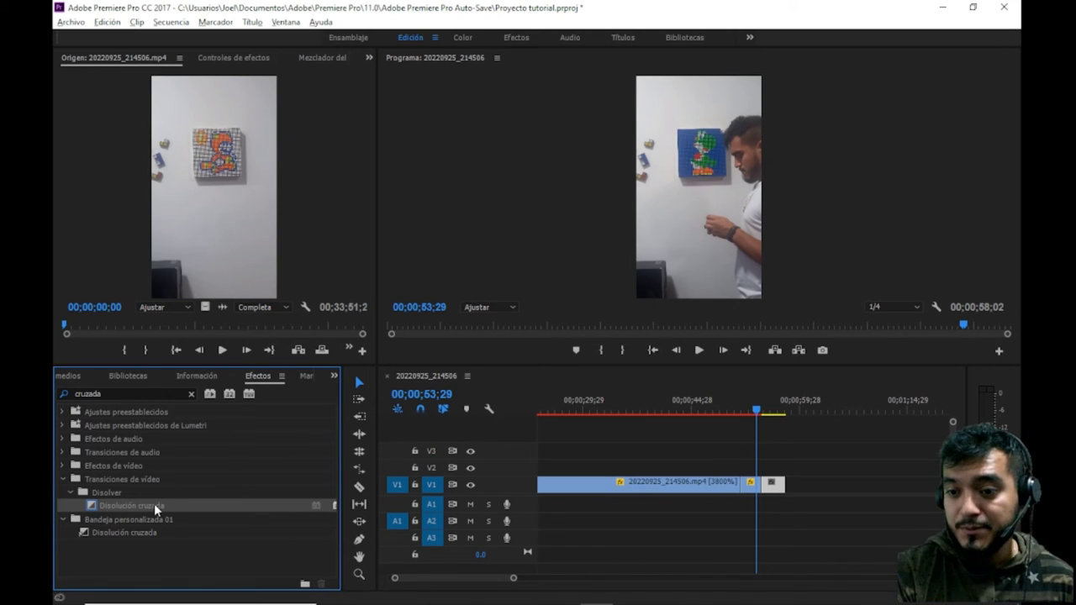
pyautogui.moveTo(154, 505); pyautogui.dragTo(448, 513)
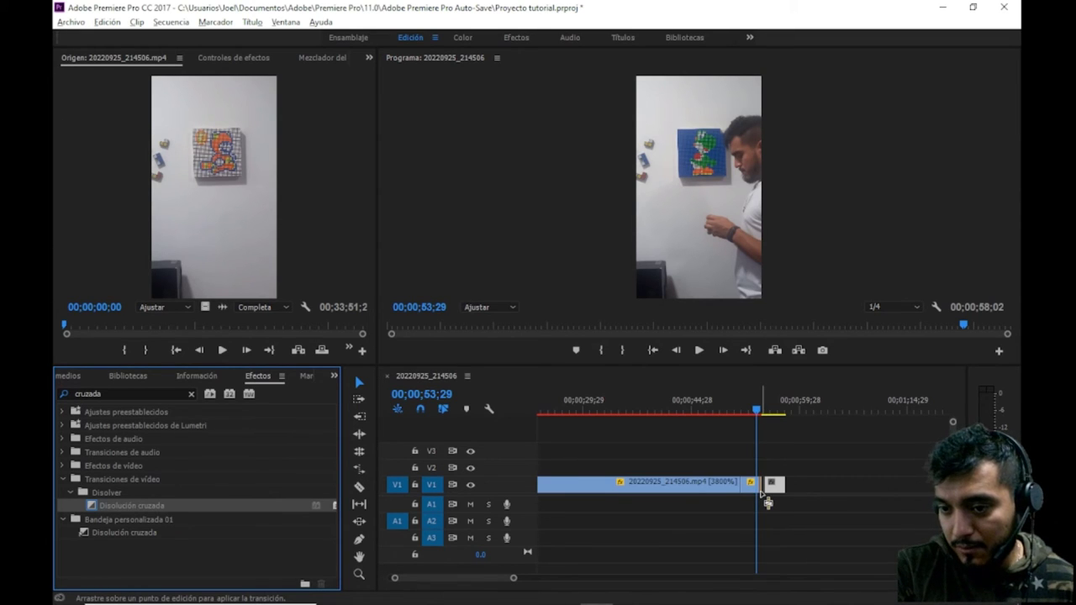
pyautogui.moveTo(767, 502); pyautogui.dragTo(765, 501)
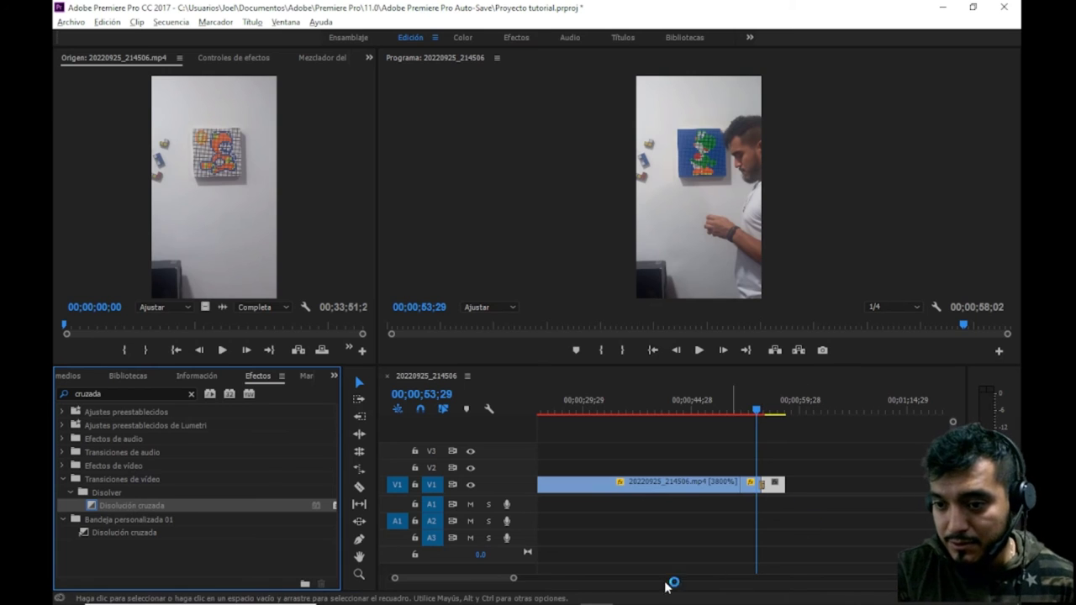
# - Zoom in around the cut and play back the new cross dissolve
pyautogui.moveTo(513, 578); pyautogui.dragTo(444, 578)
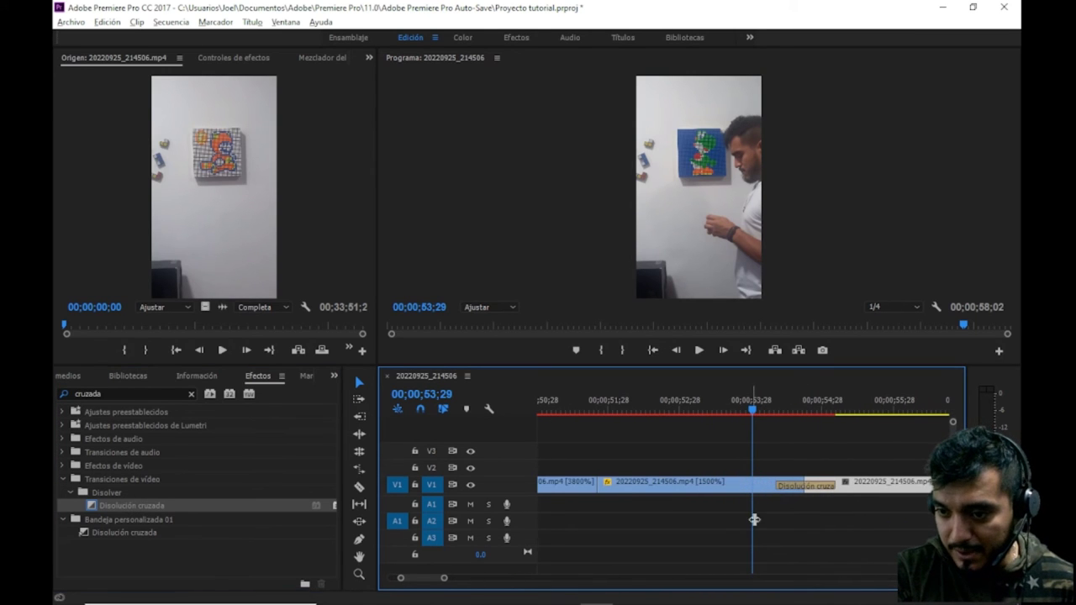
pyautogui.click(755, 412)
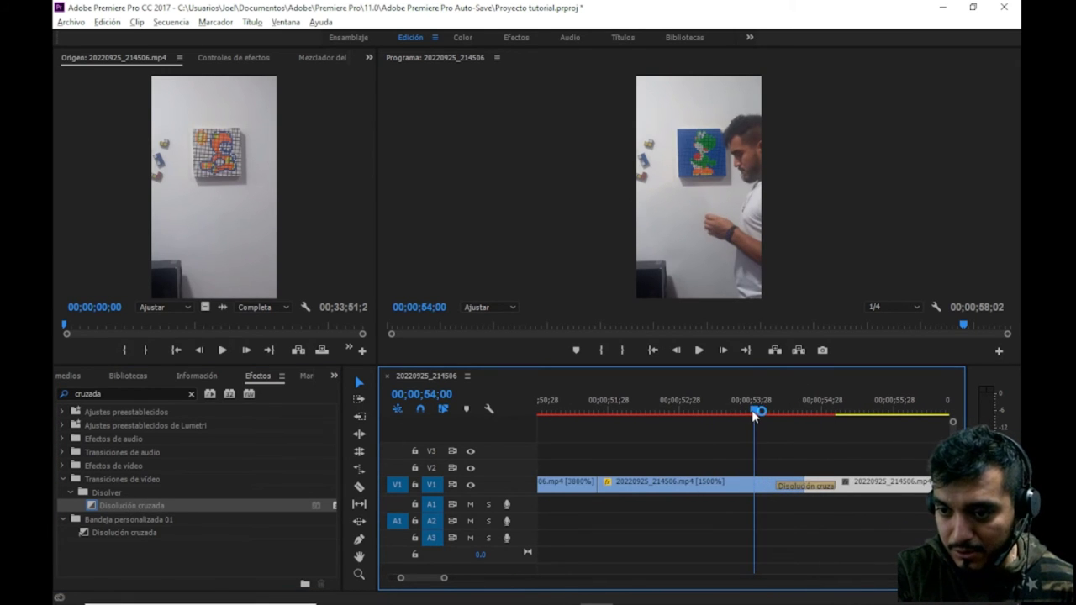
pyautogui.click(699, 351)
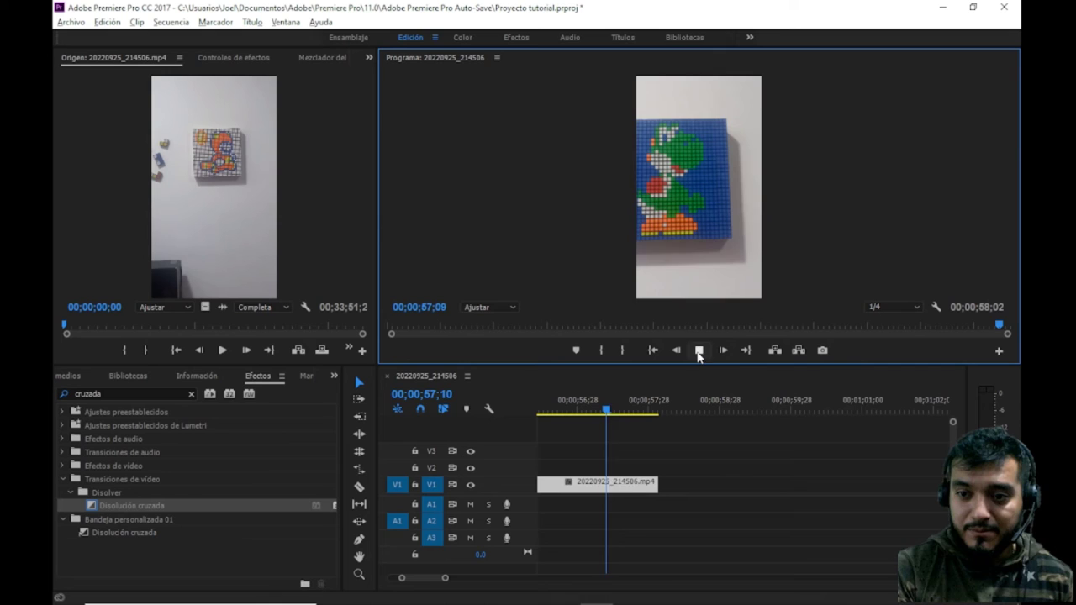
pyautogui.click(699, 351)
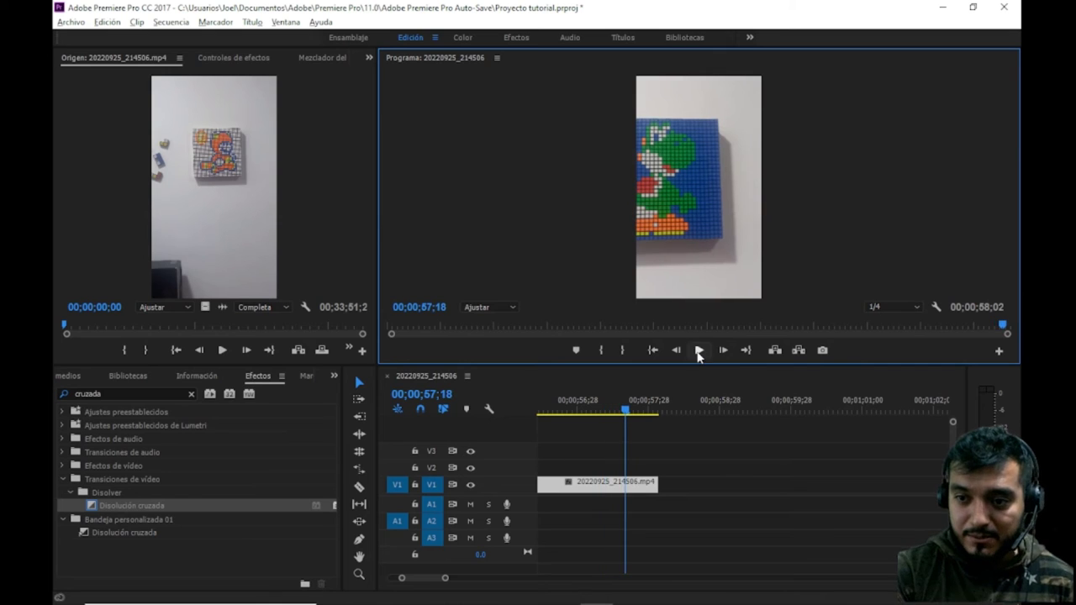
# - Search 'negro', apply Pasar a negro to the closing clip's end, and preview the fade
pyautogui.click(192, 395)
pyautogui.write('negro')
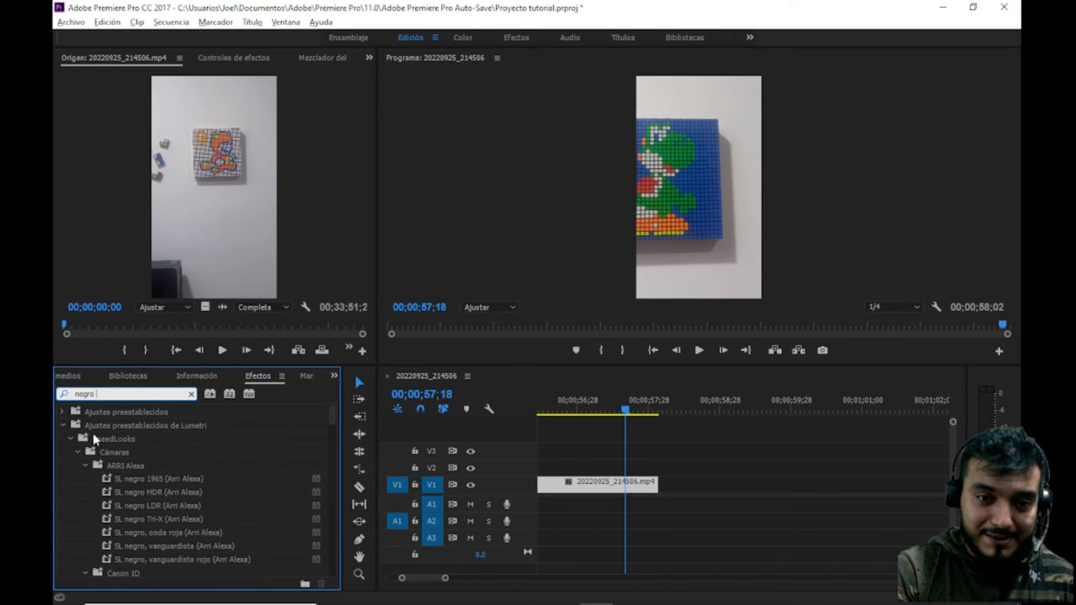
pyautogui.click(63, 425)
pyautogui.click(141, 535)
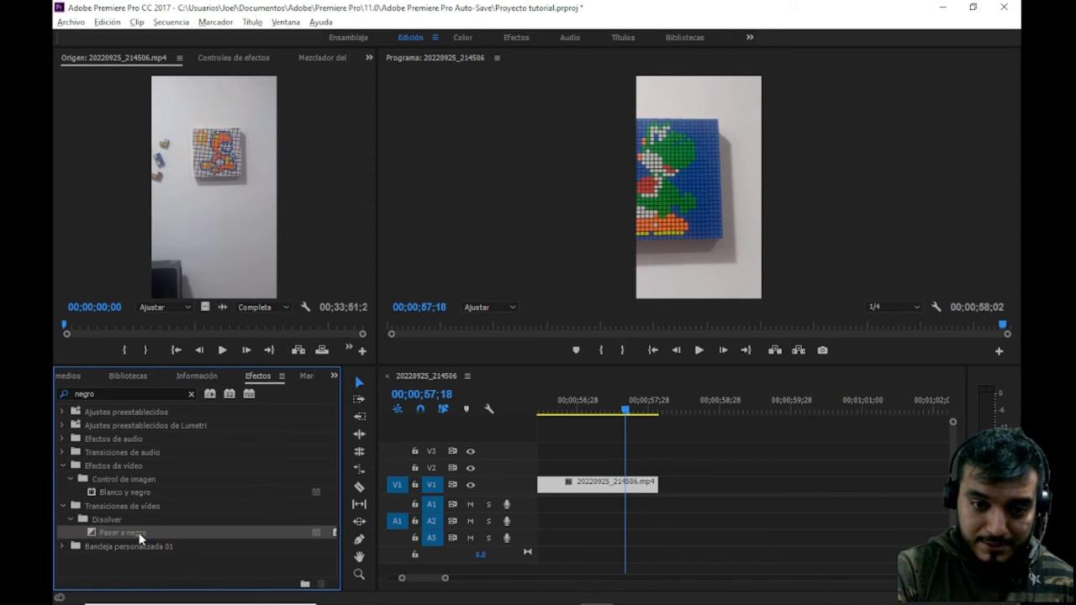
pyautogui.moveTo(521, 519); pyautogui.dragTo(652, 488)
pyautogui.moveTo(627, 407); pyautogui.dragTo(538, 411)
pyautogui.click(699, 350)
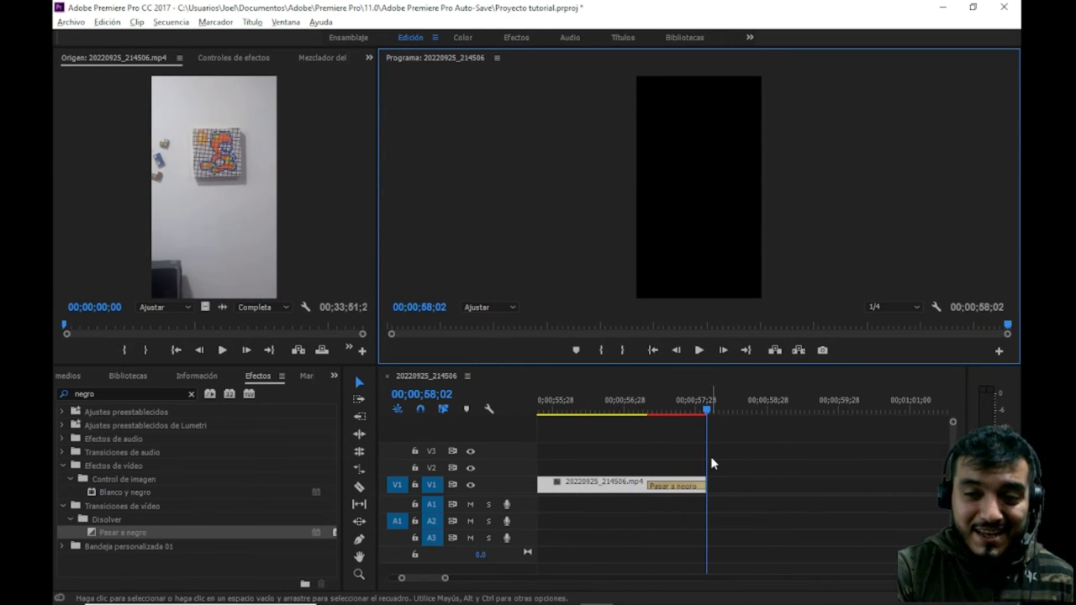
pyautogui.moveTo(411, 578)
pyautogui.mouseDown()
pyautogui.moveTo(396, 579)
pyautogui.moveTo(527, 579)
pyautogui.mouseUp()
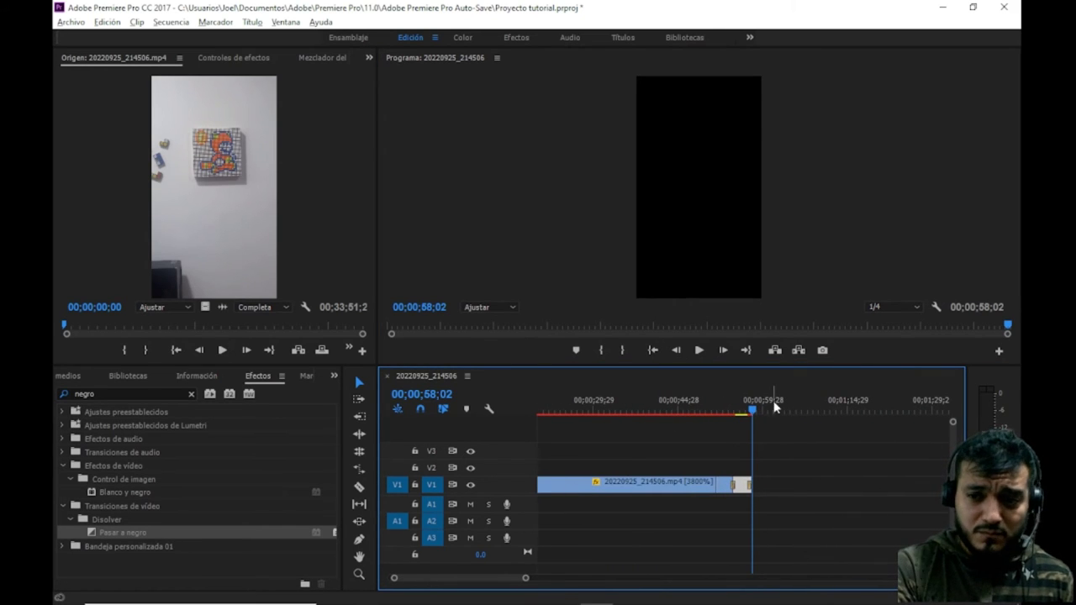
# - Rewind the playhead to the start and open the Yoshi image from Navegador de medios
pyautogui.moveTo(754, 409); pyautogui.dragTo(412, 411)
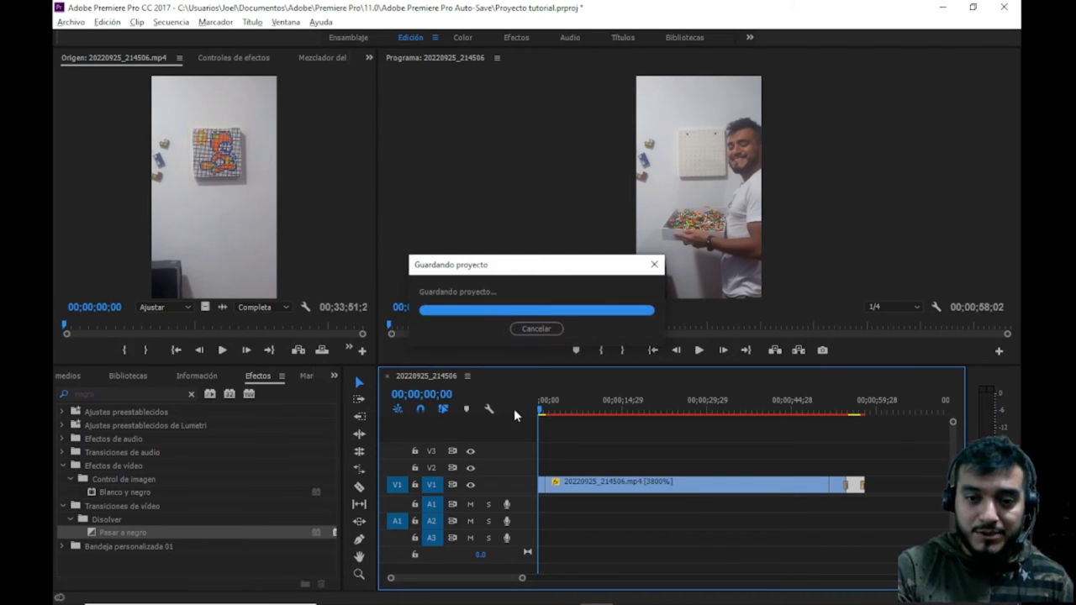
pyautogui.click(334, 377)
pyautogui.click(383, 411)
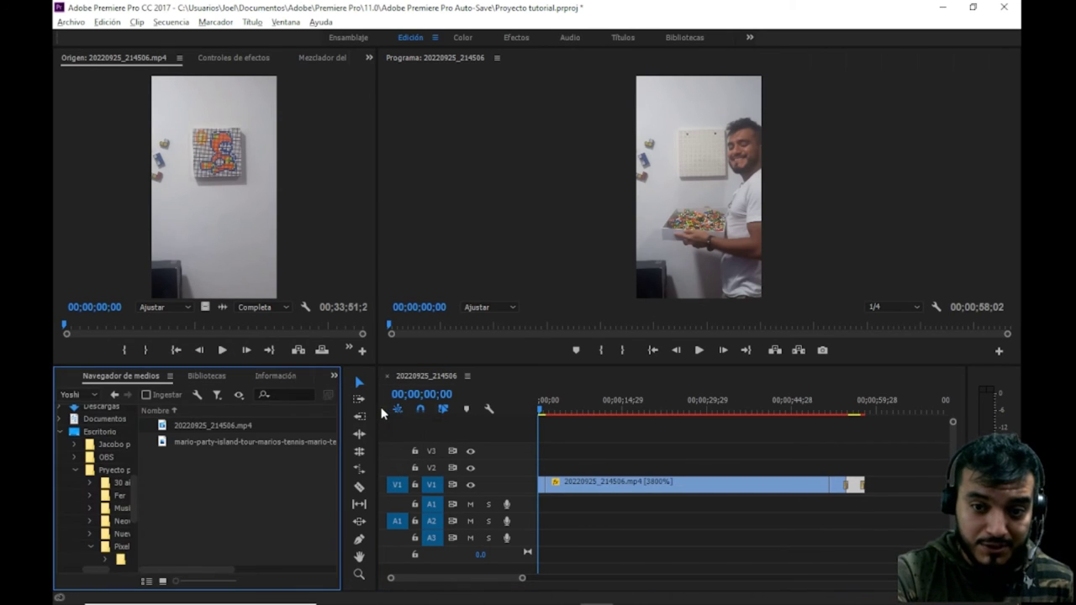
pyautogui.doubleClick(271, 442)
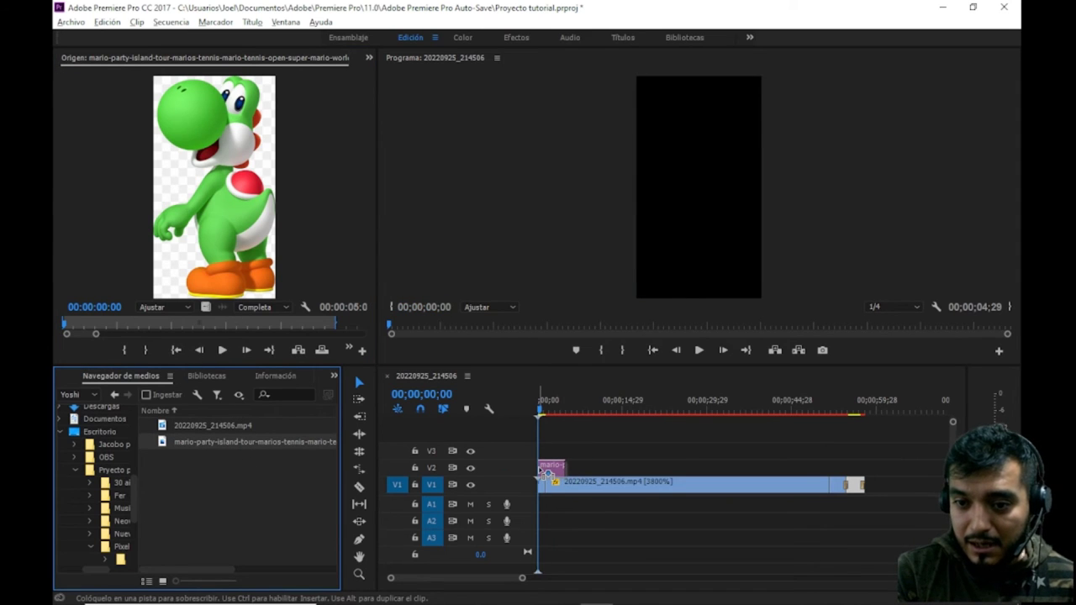
# - Place the Yoshi image on V2 at the sequence start, select it, and list other panels
pyautogui.moveTo(239, 444); pyautogui.dragTo(544, 467)
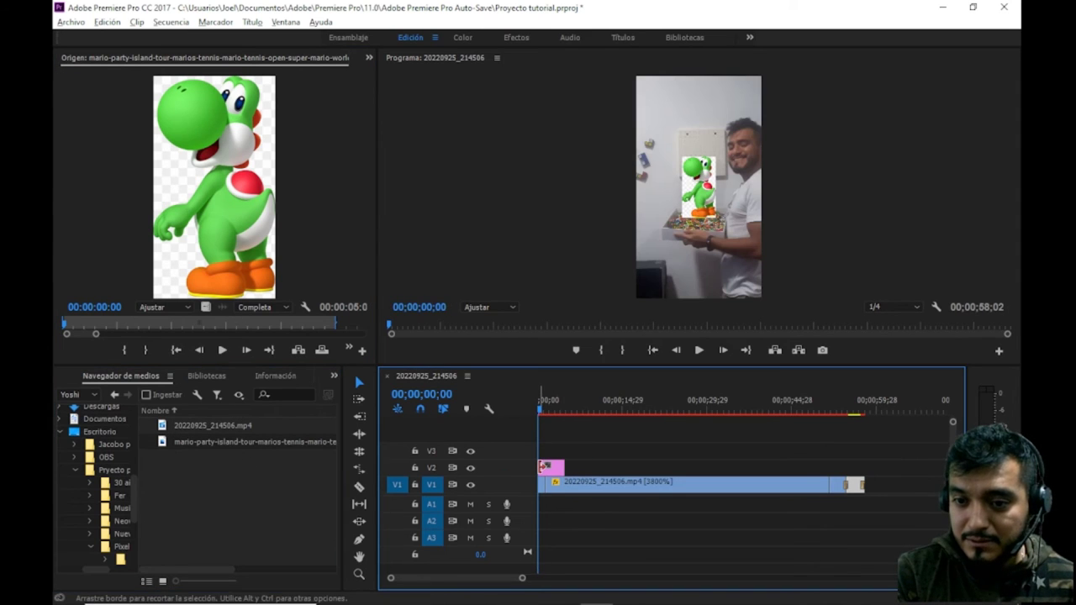
pyautogui.click(548, 412)
pyautogui.moveTo(549, 417); pyautogui.dragTo(549, 417)
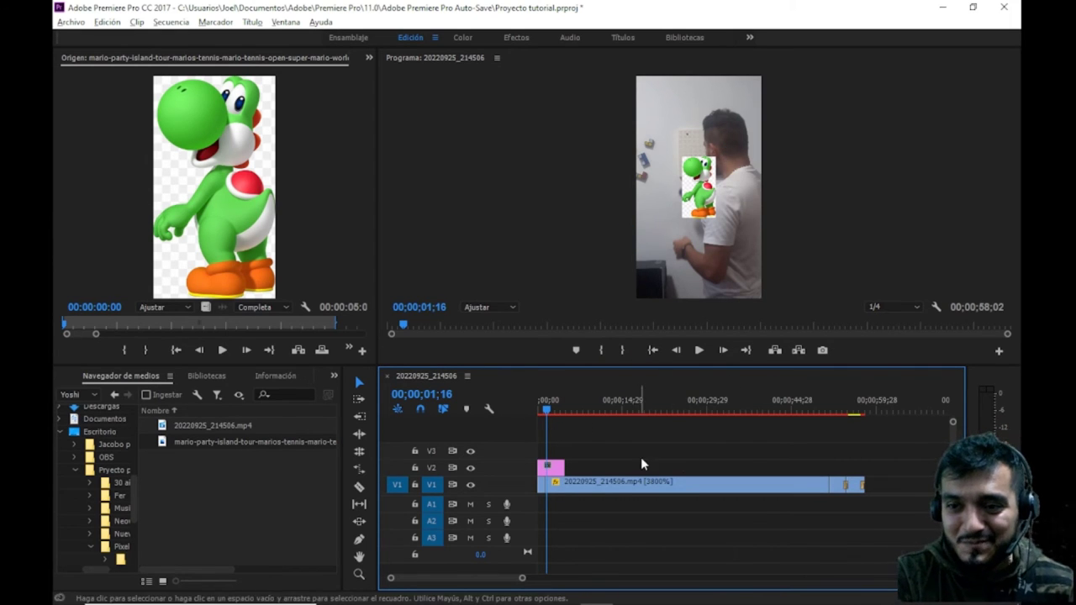
pyautogui.click(555, 472)
pyautogui.click(709, 205)
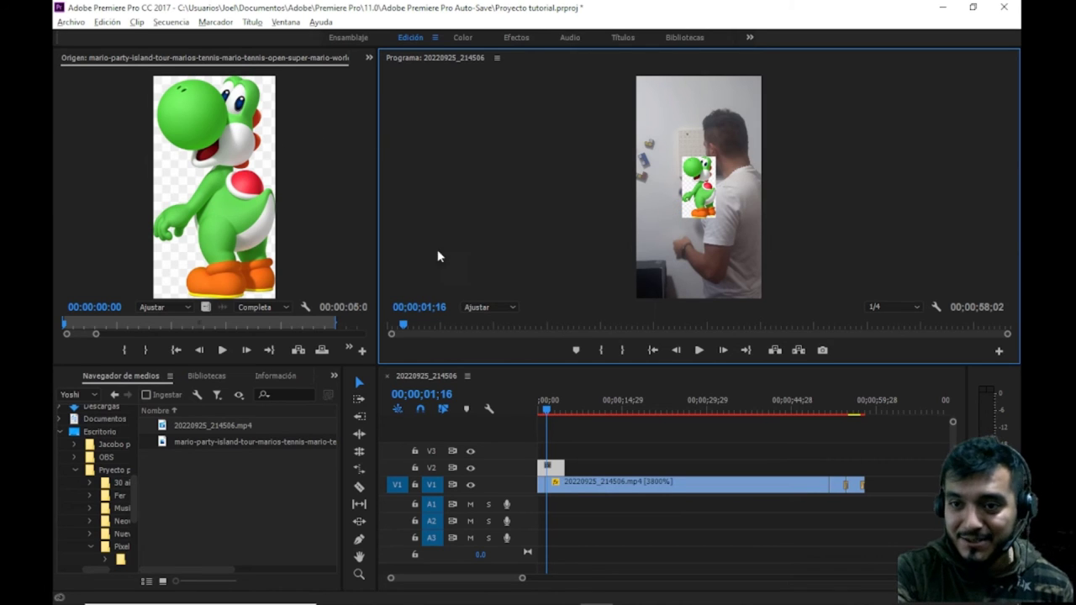
pyautogui.click(368, 59)
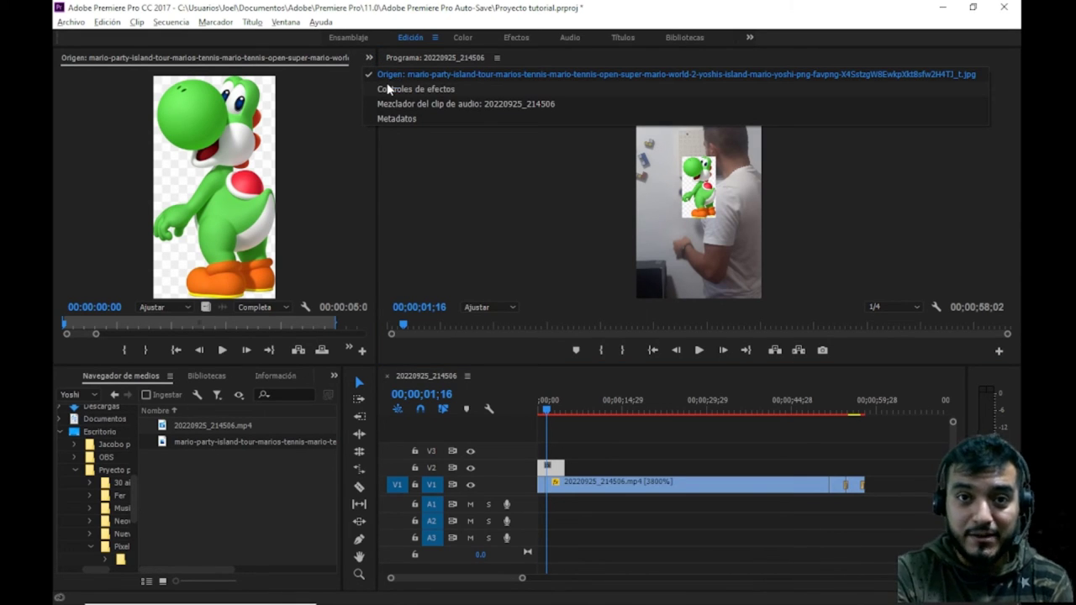
# - Show Effect Controls for the V2 Yoshi clip and select its Movimiento settings
pyautogui.click(388, 88)
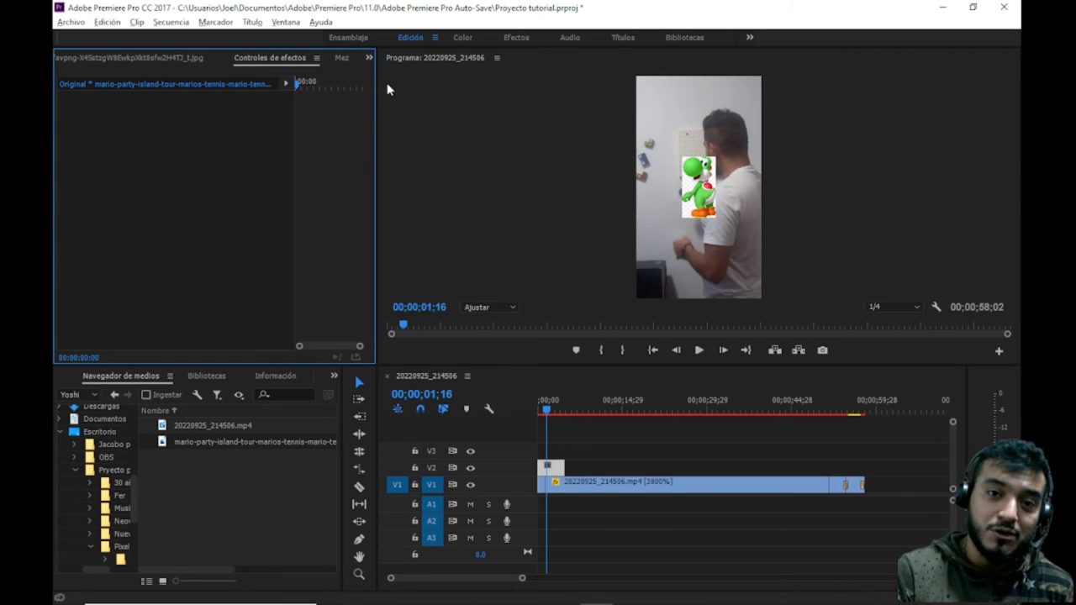
pyautogui.click(614, 488)
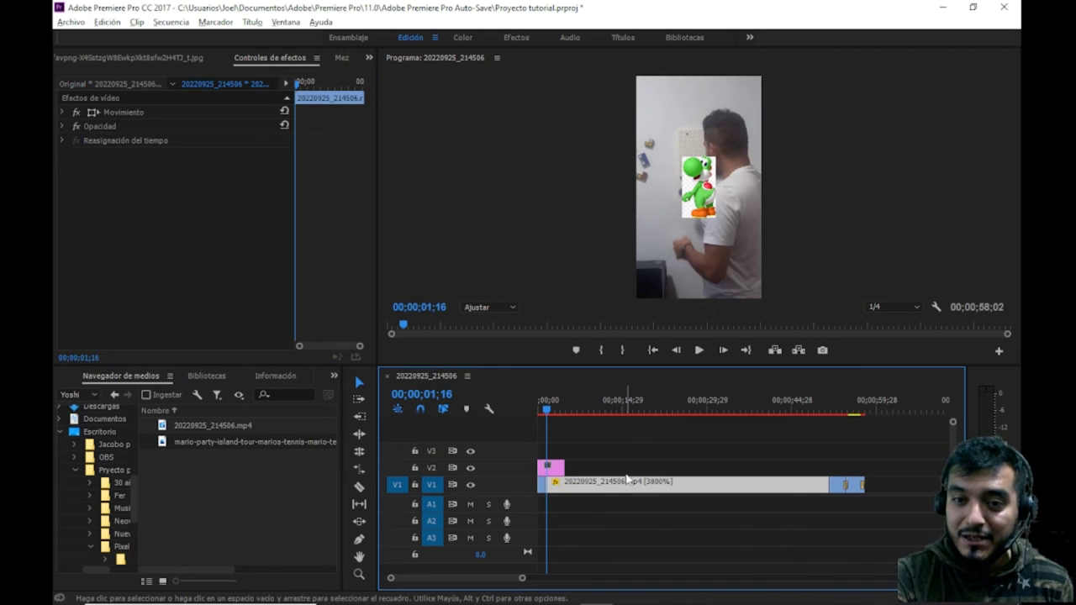
pyautogui.click(554, 470)
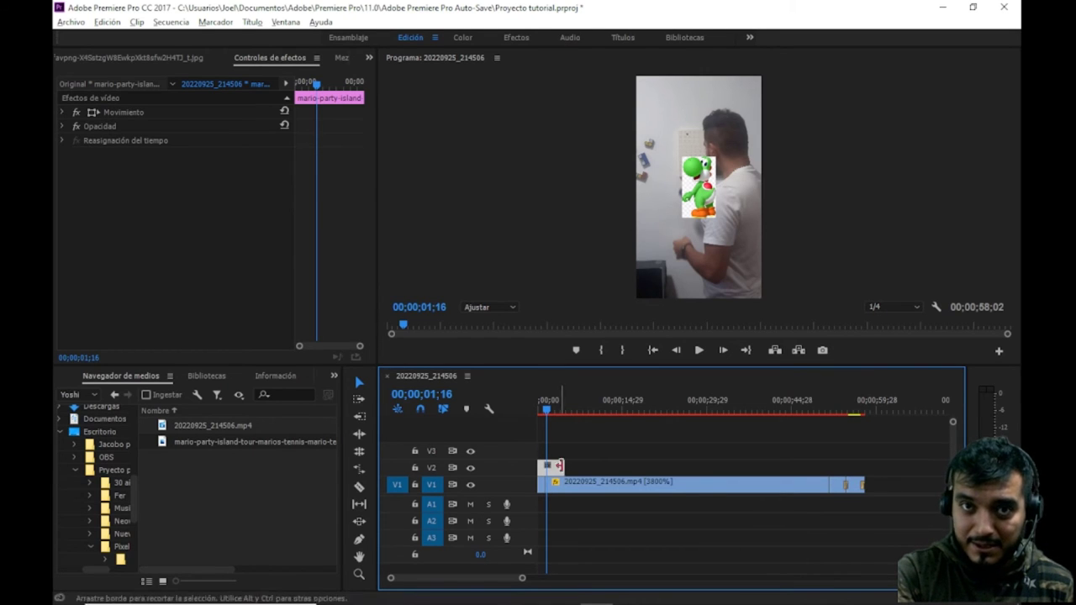
pyautogui.click(153, 113)
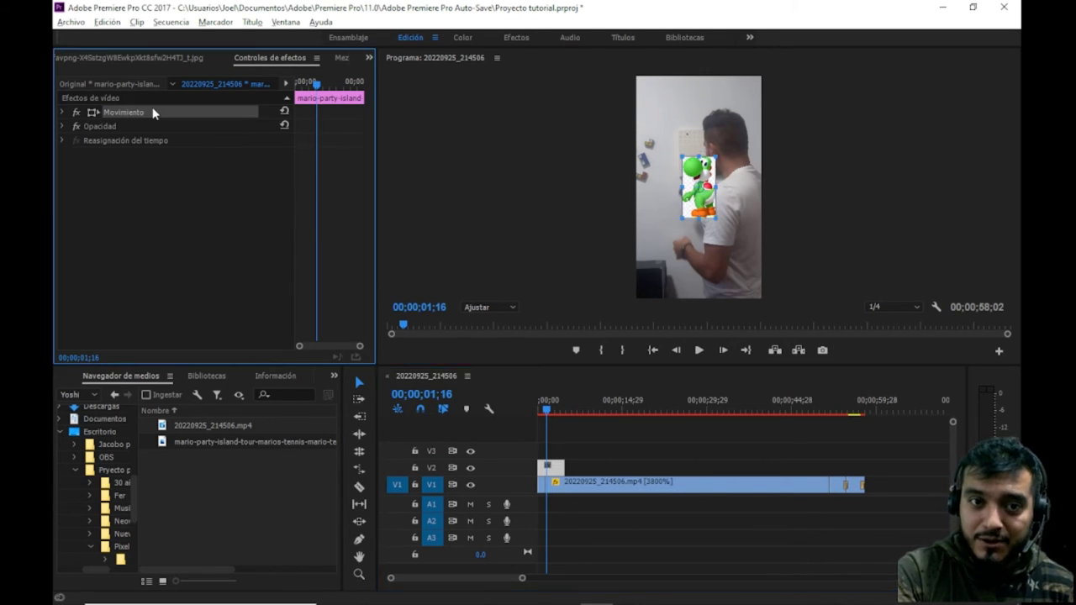
# - Drag Yoshi to the lower left of the frame and enlarge it by a corner handle
pyautogui.moveTo(711, 200); pyautogui.dragTo(676, 277)
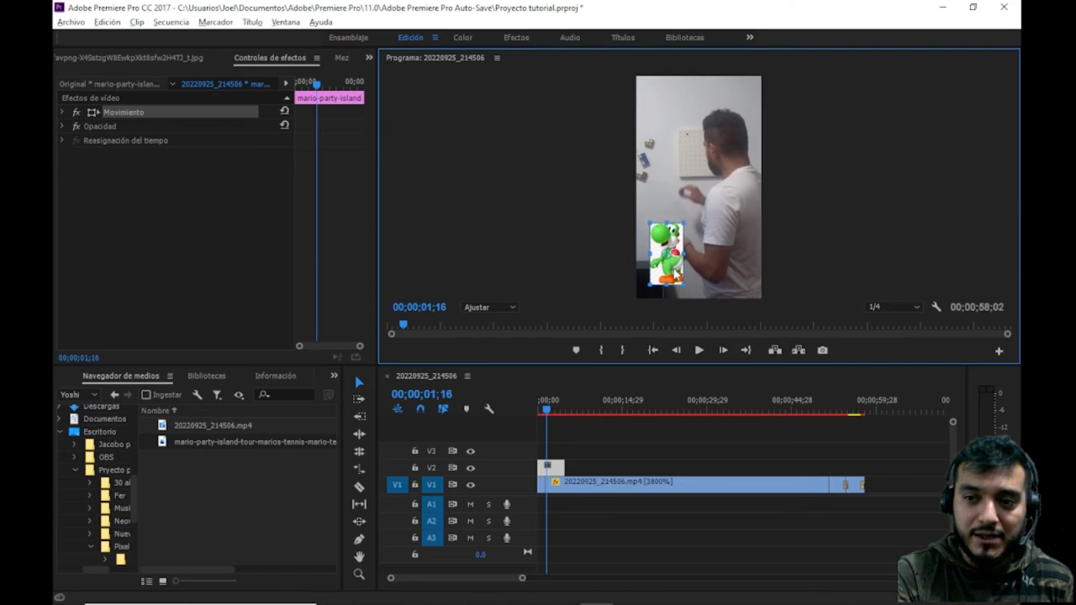
pyautogui.moveTo(683, 230)
pyautogui.mouseDown()
pyautogui.moveTo(700, 221)
pyautogui.moveTo(678, 245)
pyautogui.mouseUp()
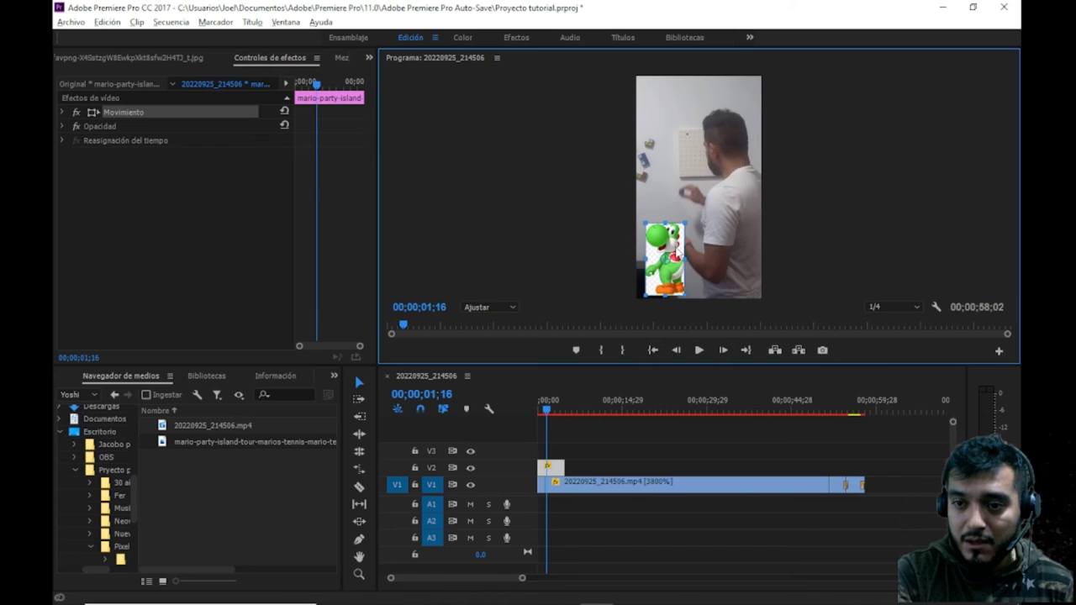
pyautogui.click(860, 218)
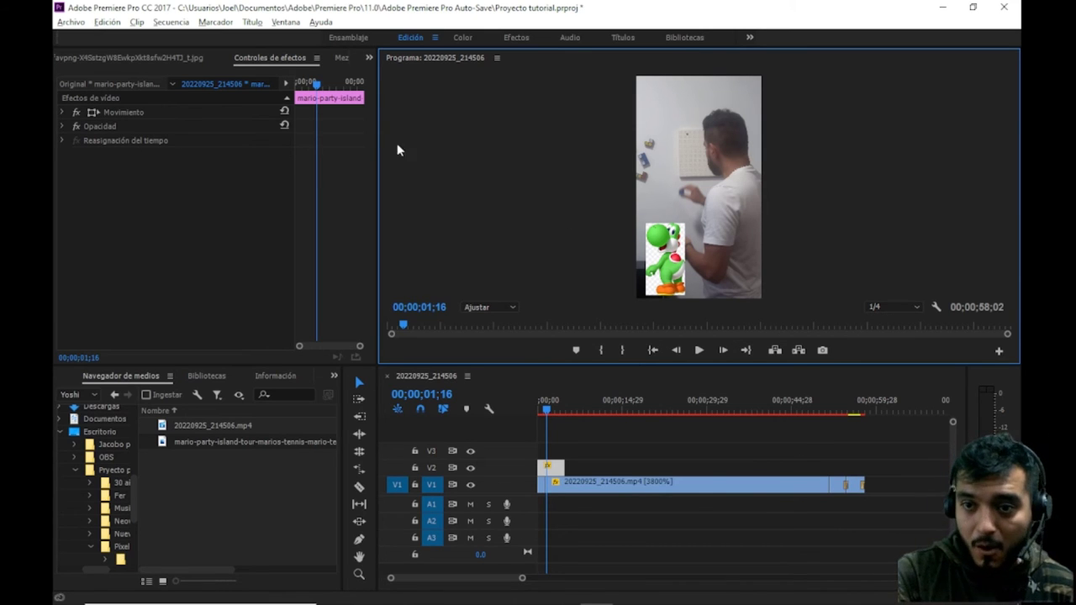
pyautogui.click(176, 112)
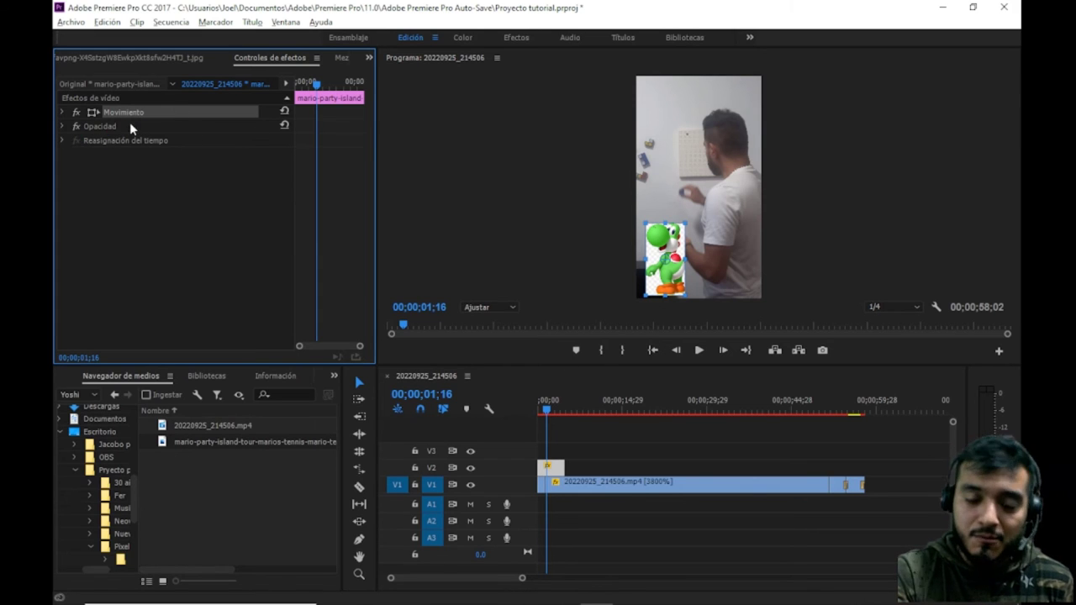
pyautogui.click(70, 126)
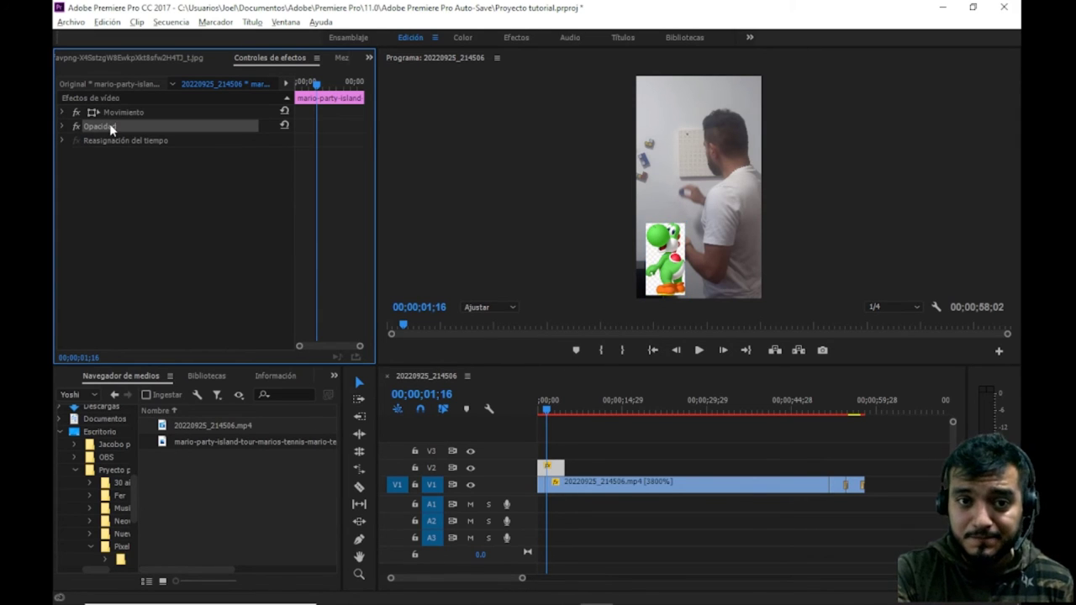
# - Try 87% and 75% opacity on the Yoshi overlay, then return it to 100%
pyautogui.click(62, 127)
pyautogui.click(192, 155)
pyautogui.write('87')
pyautogui.press('Return')
pyautogui.moveTo(196, 156)
pyautogui.mouseDown()
pyautogui.moveTo(165, 154)
pyautogui.moveTo(190, 154)
pyautogui.mouseUp()
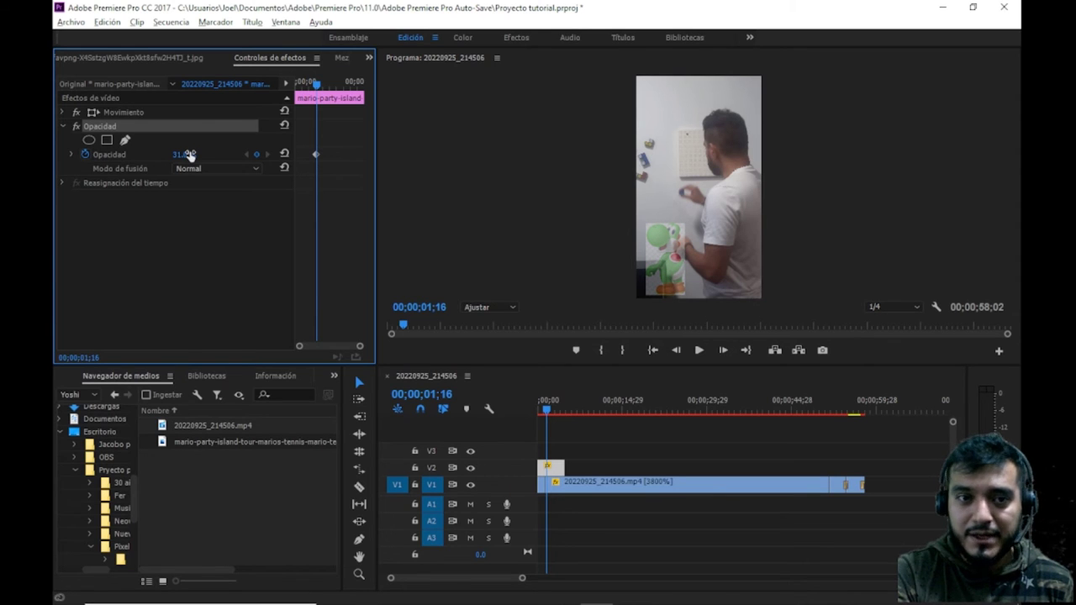
pyautogui.moveTo(190, 154); pyautogui.dragTo(199, 157)
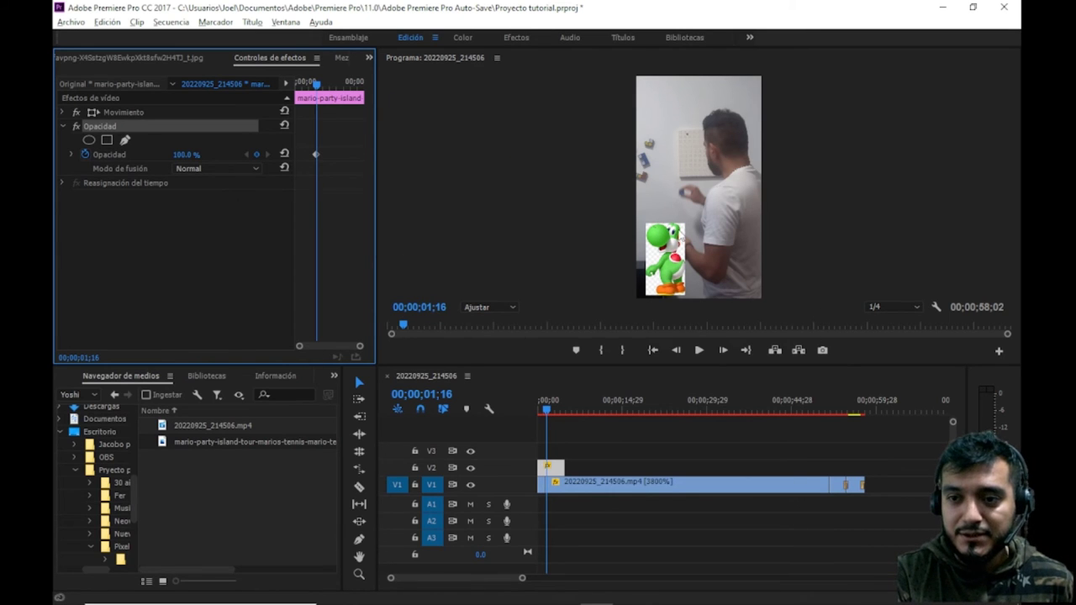
pyautogui.click(554, 468)
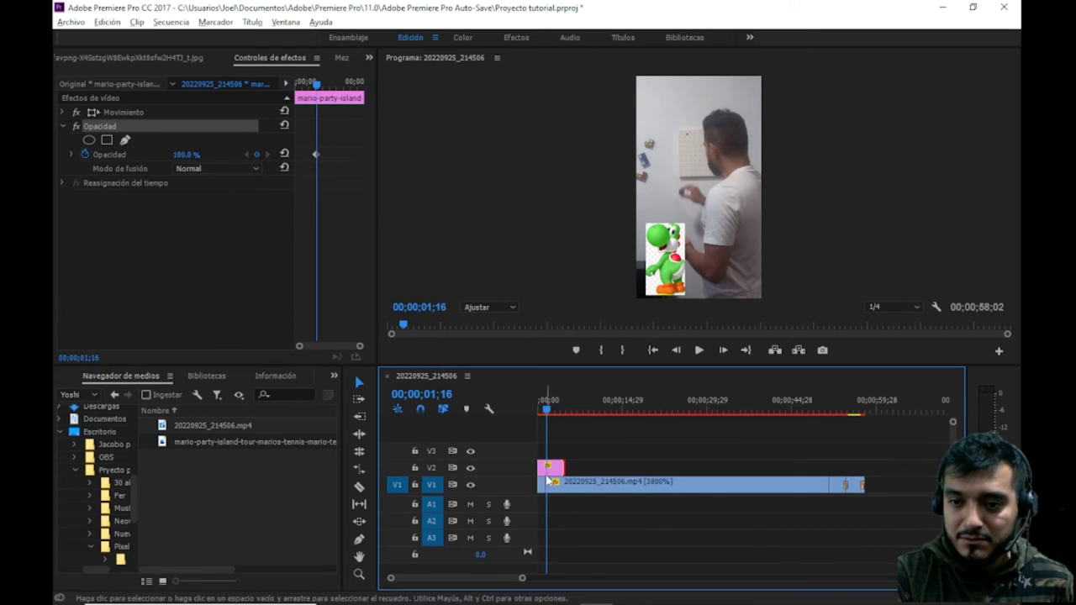
pyautogui.click(624, 488)
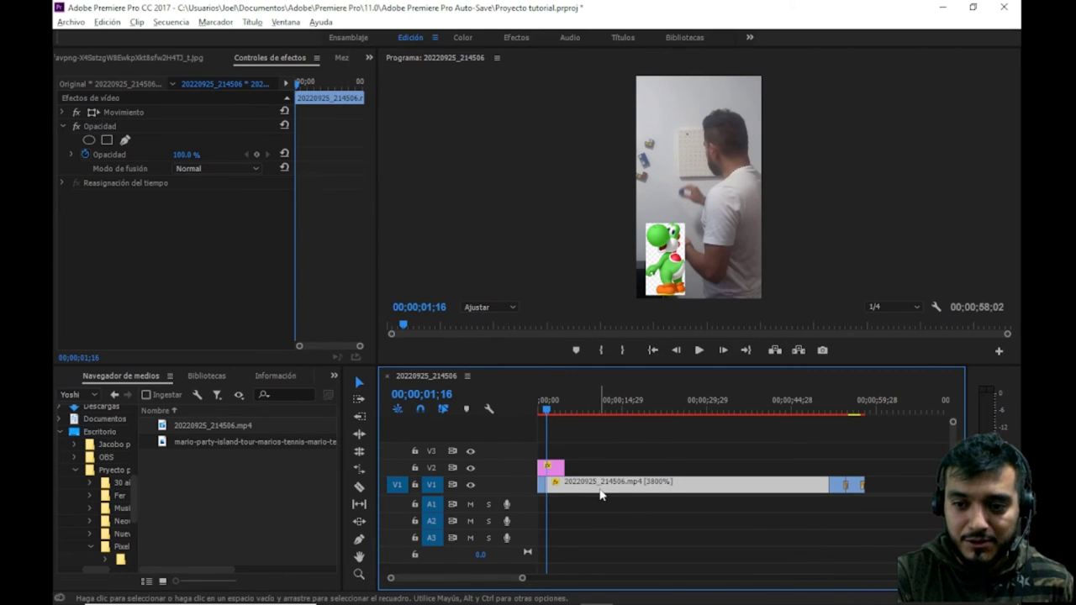
# - Nudge the V1 timelapse video's position slightly in the Program monitor
pyautogui.click(185, 112)
pyautogui.moveTo(705, 133)
pyautogui.mouseDown()
pyautogui.moveTo(694, 172)
pyautogui.moveTo(719, 149)
pyautogui.moveTo(711, 137)
pyautogui.mouseUp()
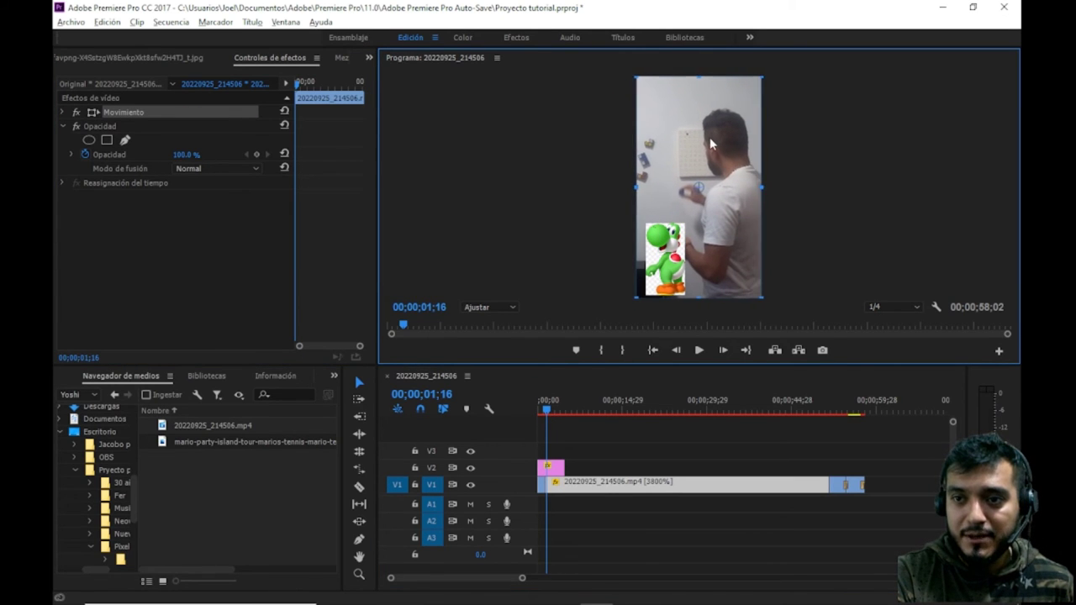
pyautogui.moveTo(711, 139); pyautogui.dragTo(711, 138)
pyautogui.click(827, 139)
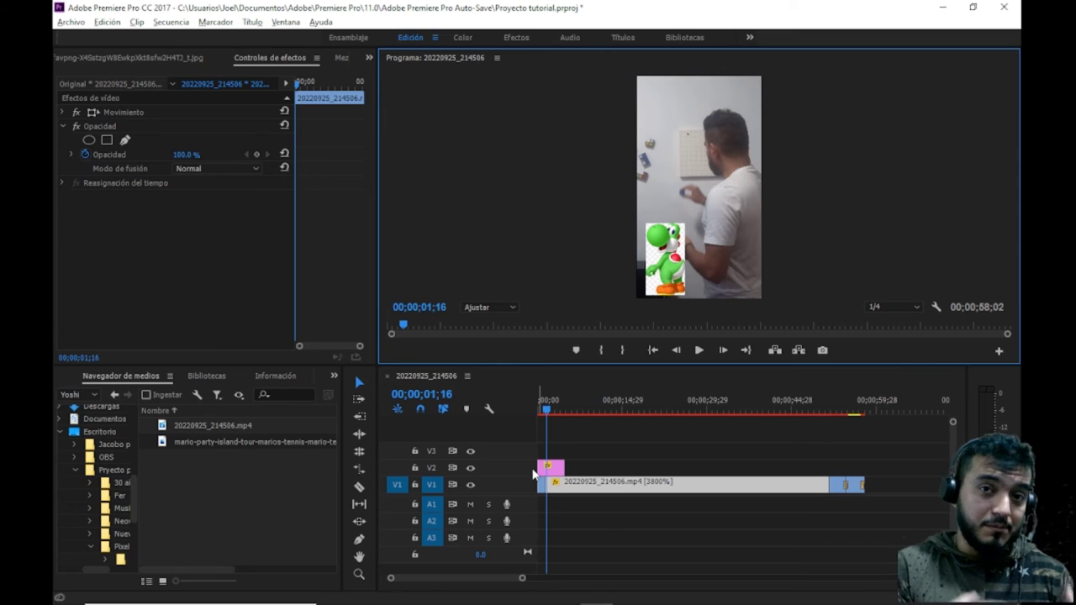
# - Move the timelapse clip up to V3, then back down to V1 under Yoshi
pyautogui.click(543, 468)
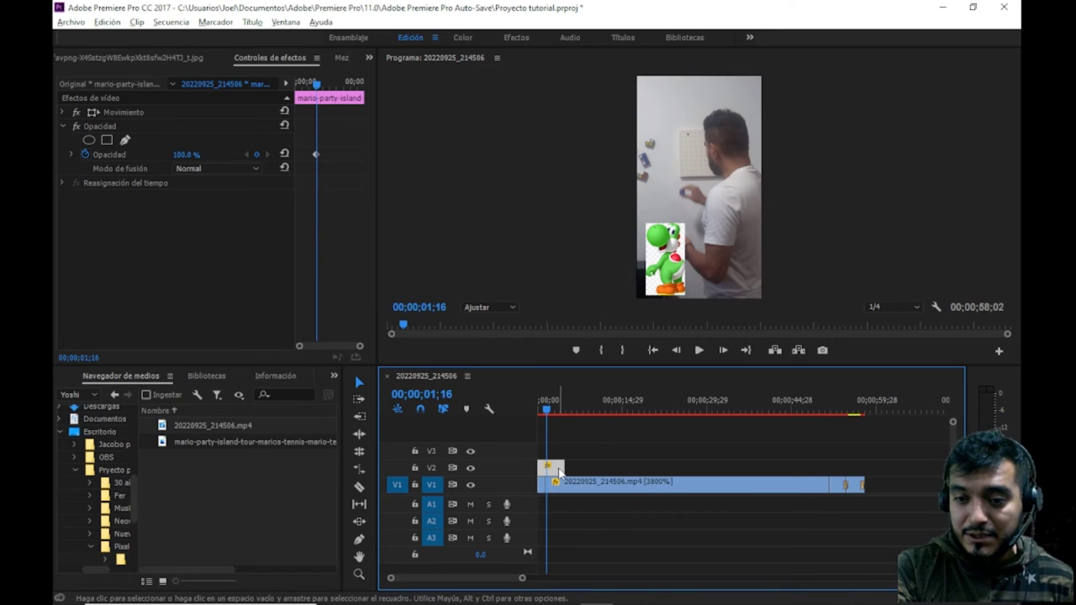
pyautogui.moveTo(560, 473)
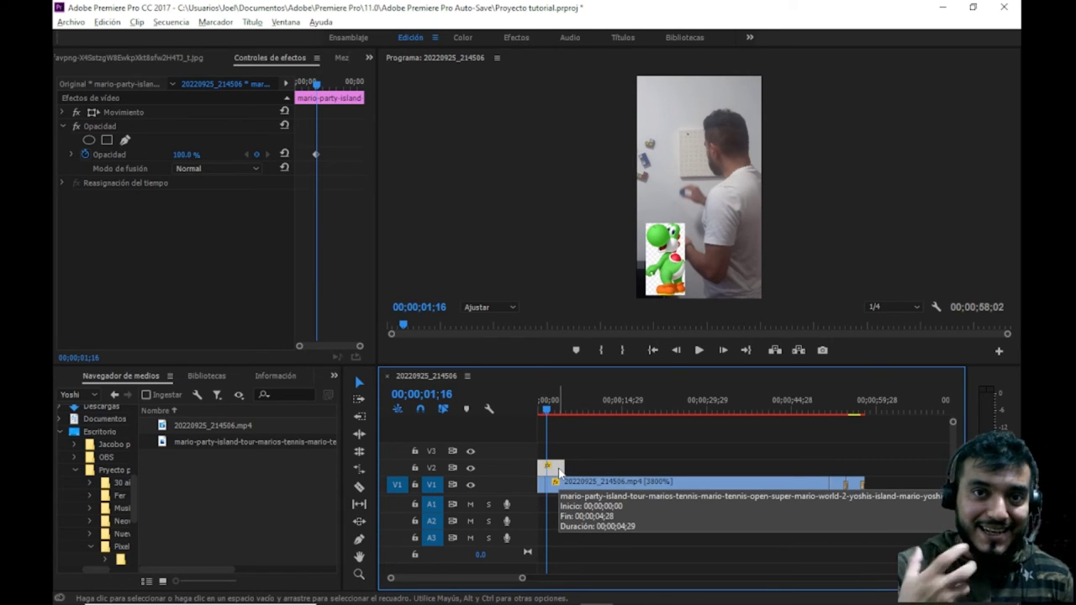
pyautogui.click(570, 486)
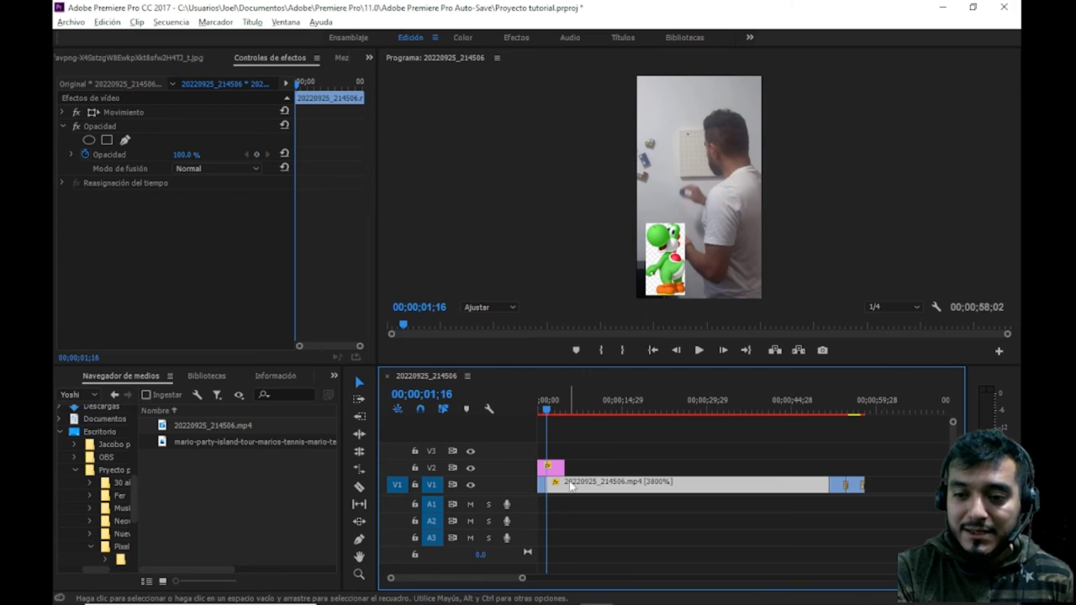
pyautogui.moveTo(570, 482); pyautogui.dragTo(572, 458)
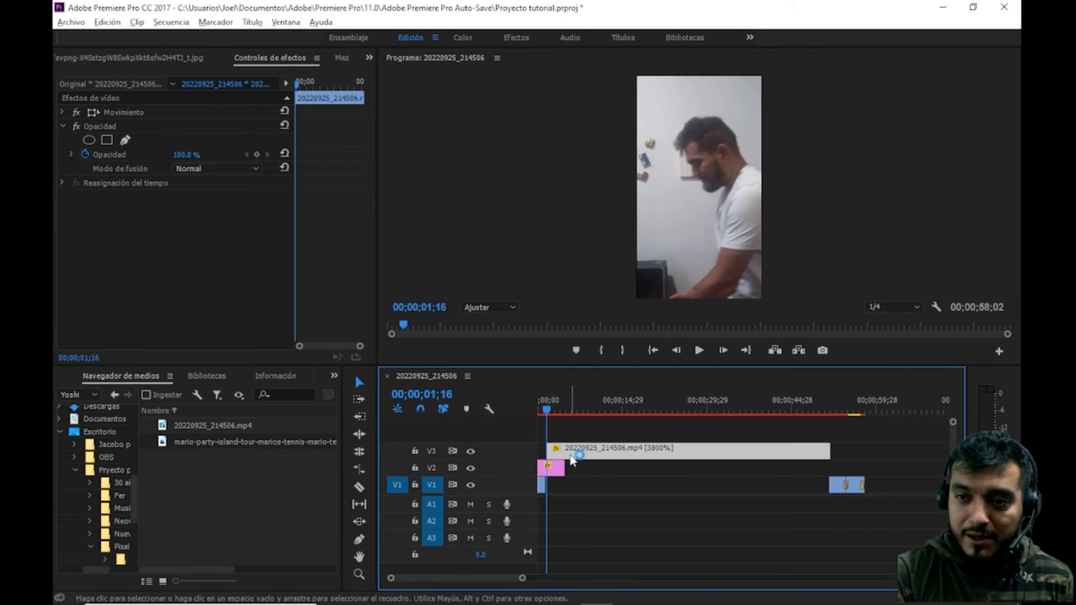
pyautogui.moveTo(572, 458)
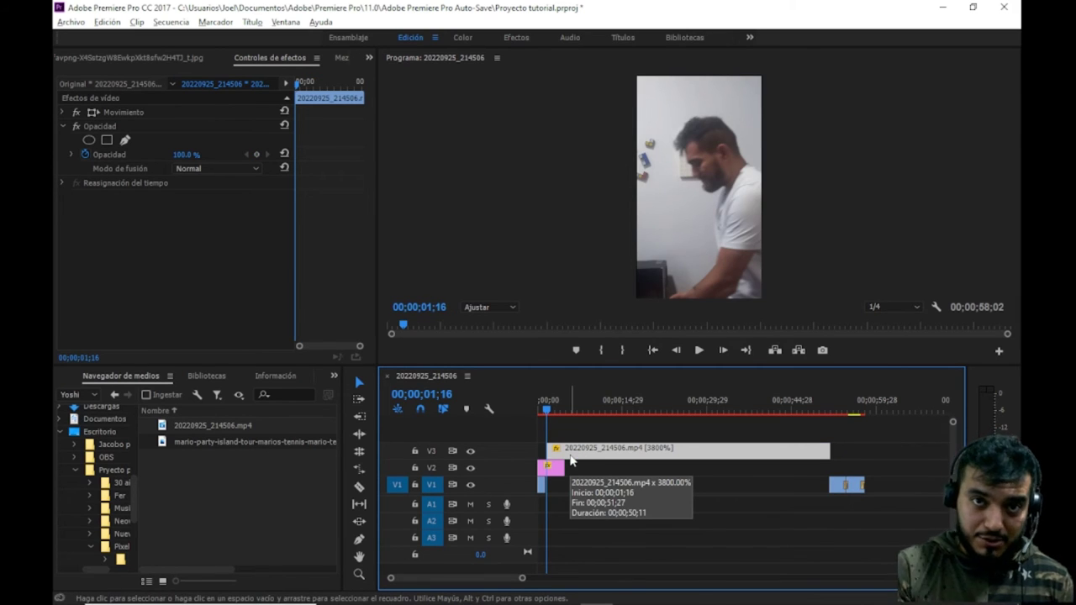
pyautogui.moveTo(570, 459); pyautogui.dragTo(572, 494)
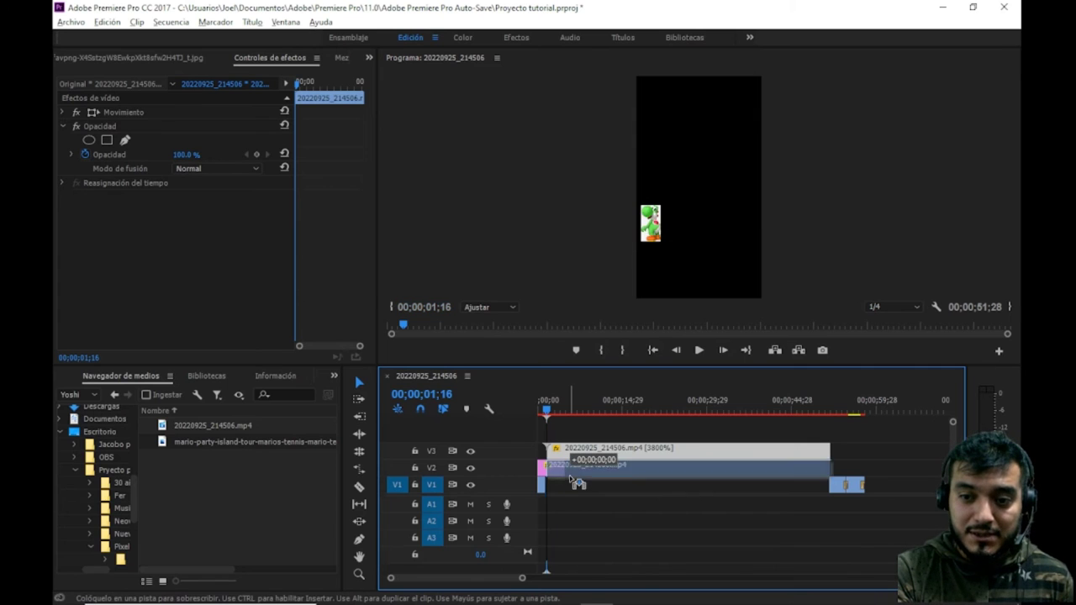
pyautogui.moveTo(570, 494)
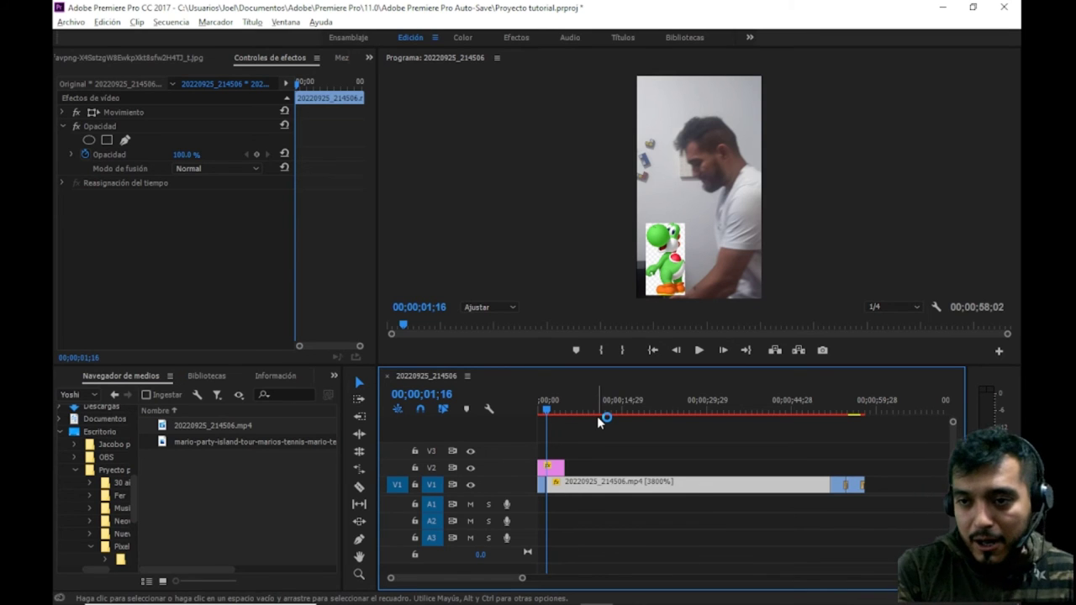
pyautogui.click(334, 381)
pyautogui.click(351, 447)
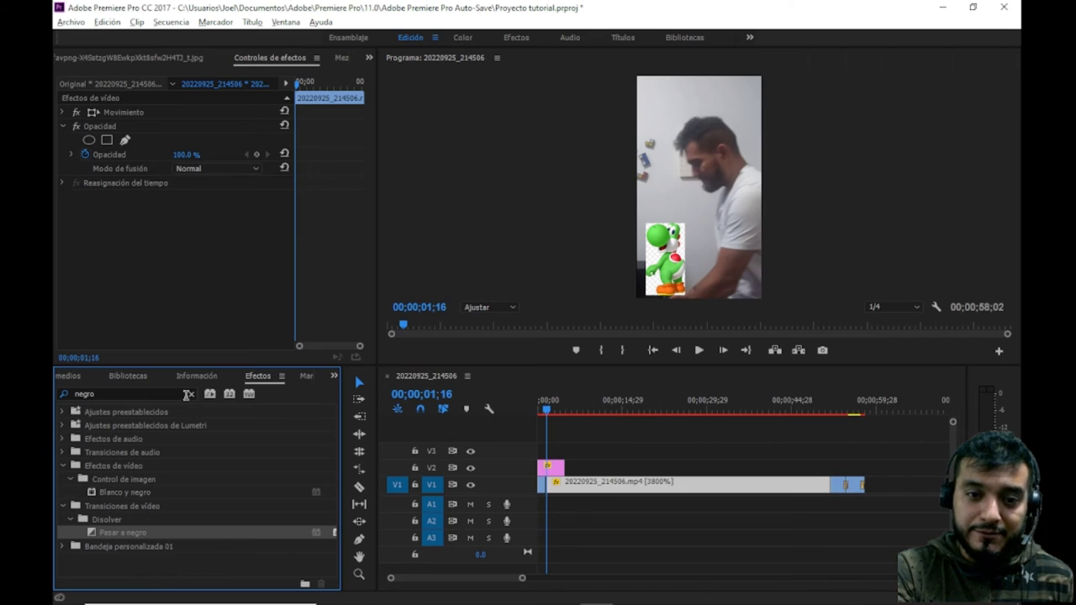
pyautogui.click(193, 395)
pyautogui.write('recortar')
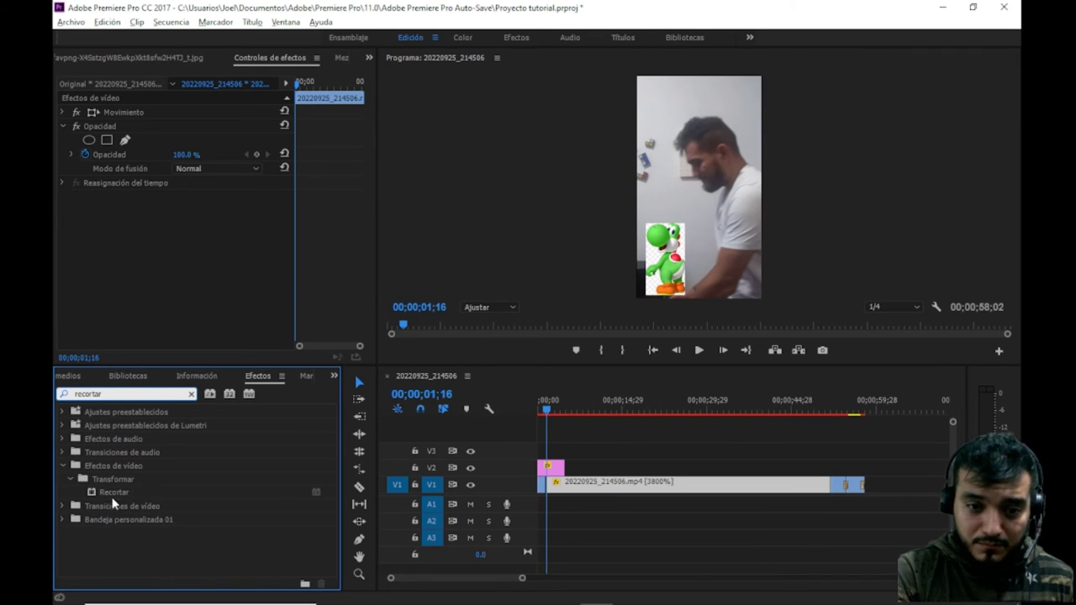
pyautogui.click(120, 496)
pyautogui.moveTo(120, 495); pyautogui.dragTo(557, 469)
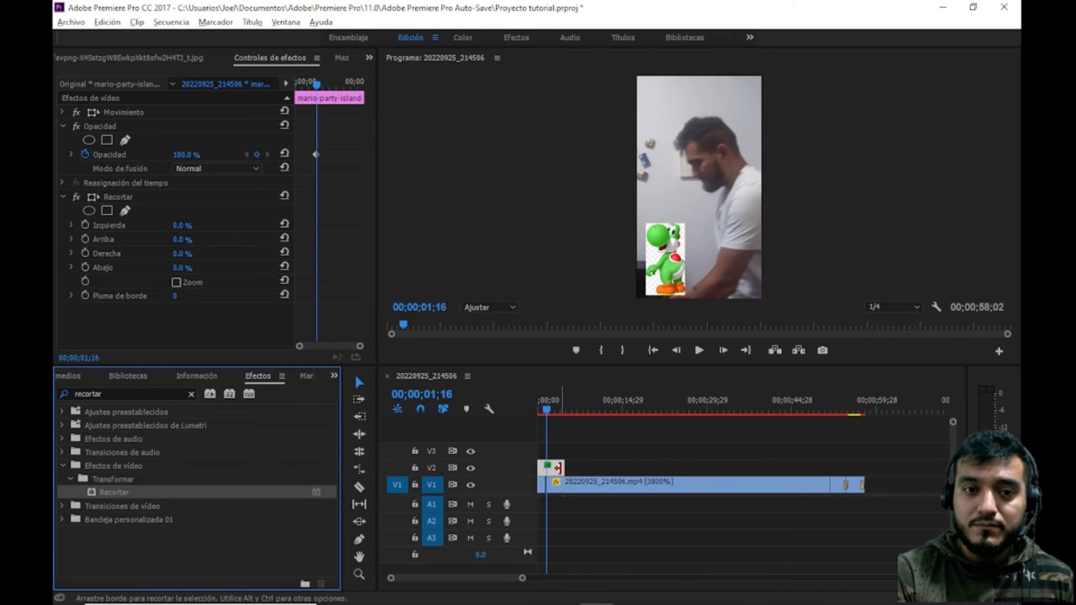
pyautogui.click(153, 199)
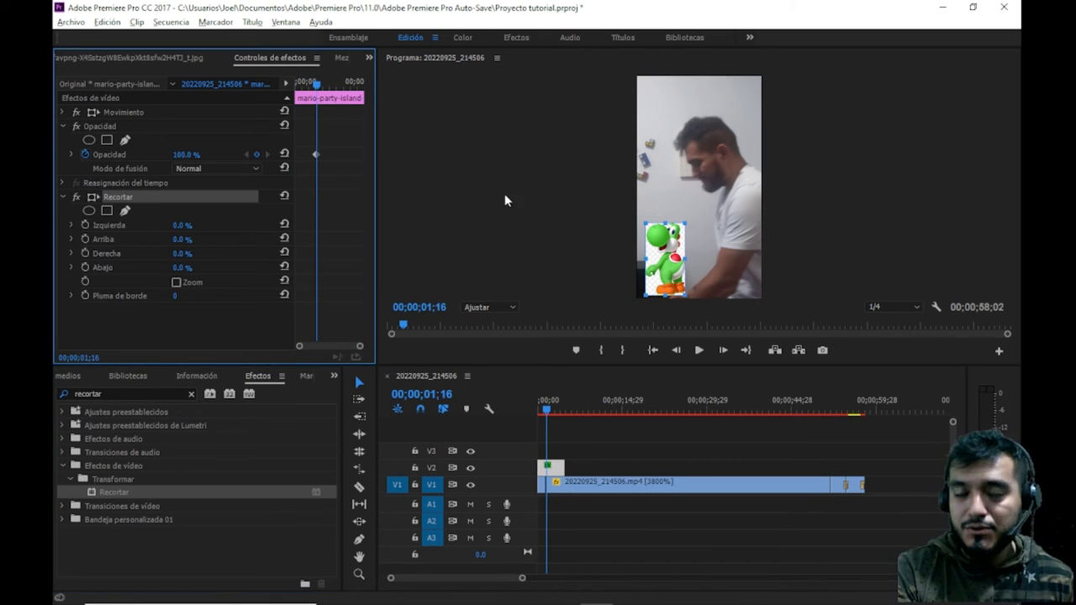
pyautogui.click(143, 114)
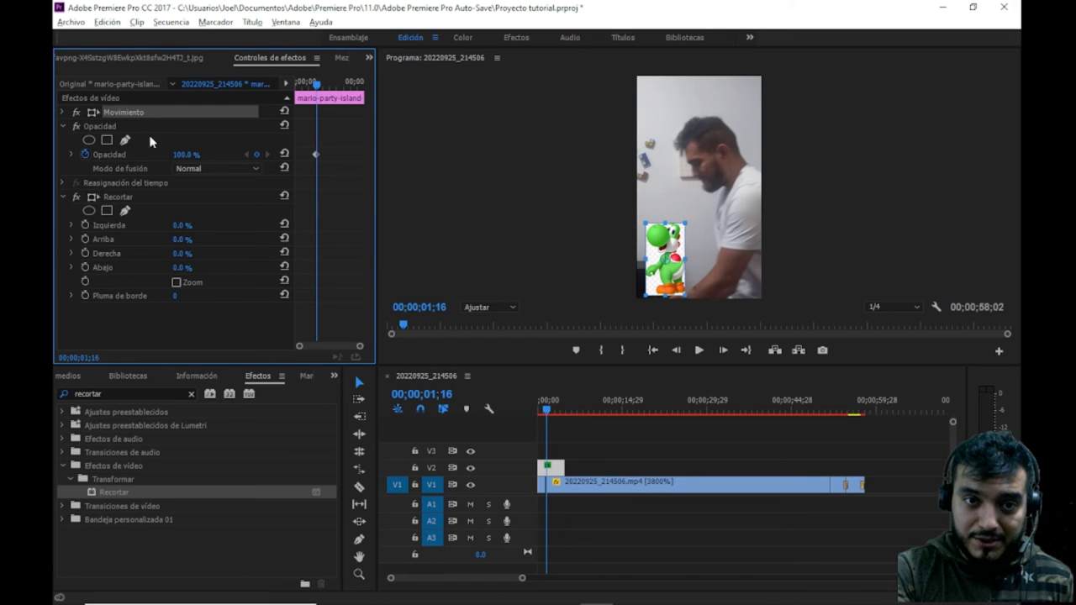
pyautogui.click(146, 198)
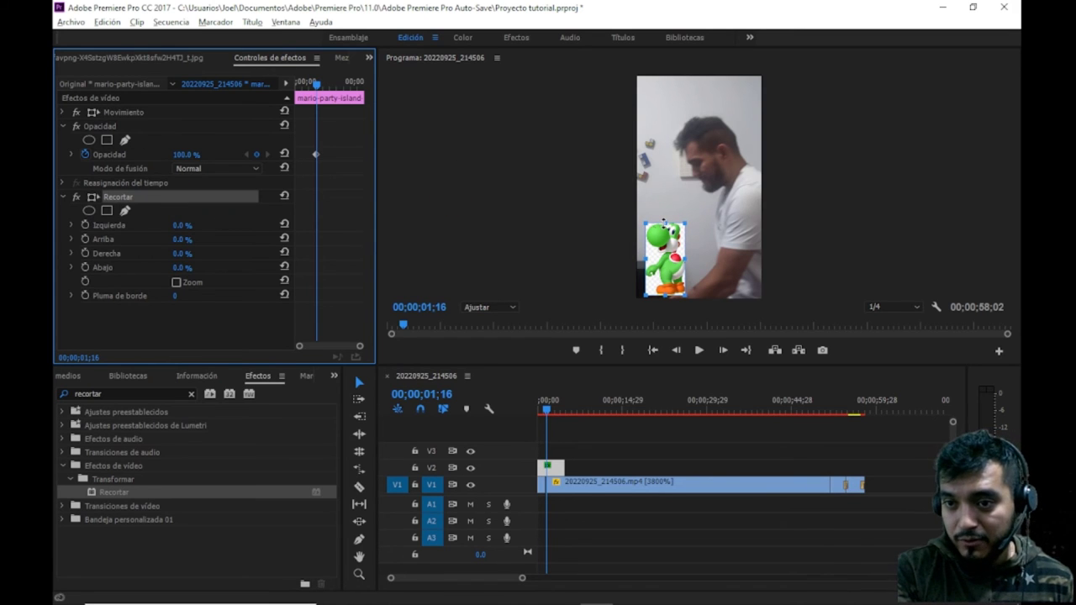
pyautogui.moveTo(664, 222); pyautogui.dragTo(664, 263)
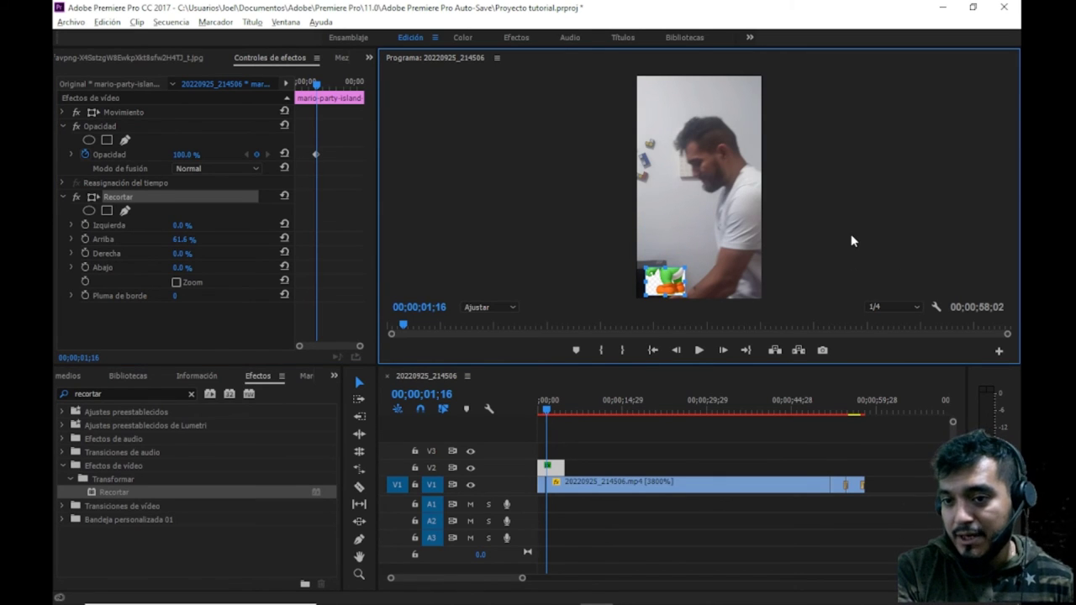
pyautogui.click(620, 448)
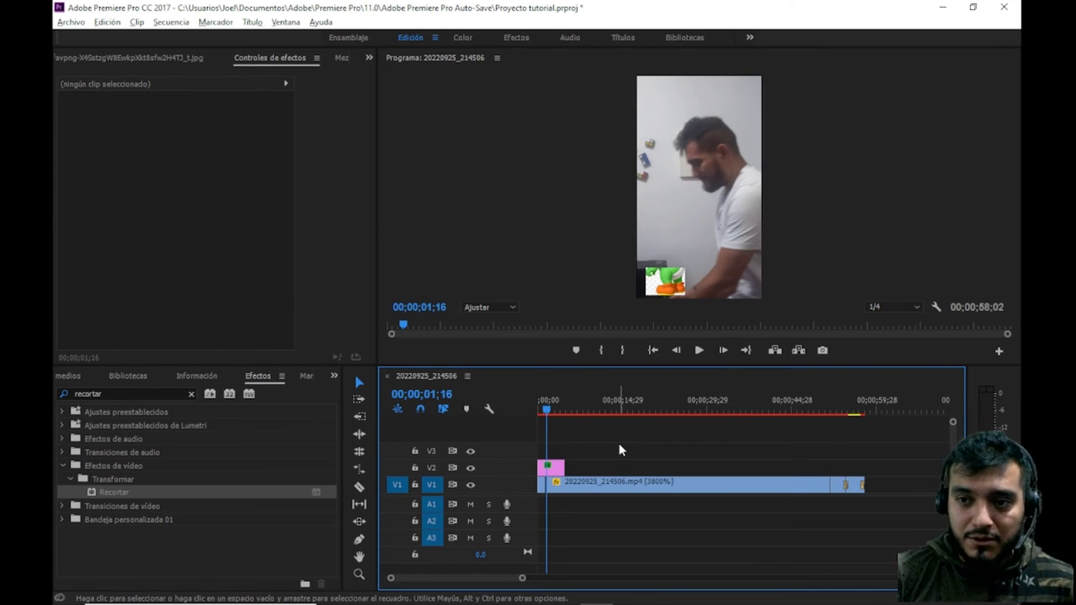
# - Zoom the timeline, scrub to a trim point, and drag the Yoshi clip's end
pyautogui.click(555, 467)
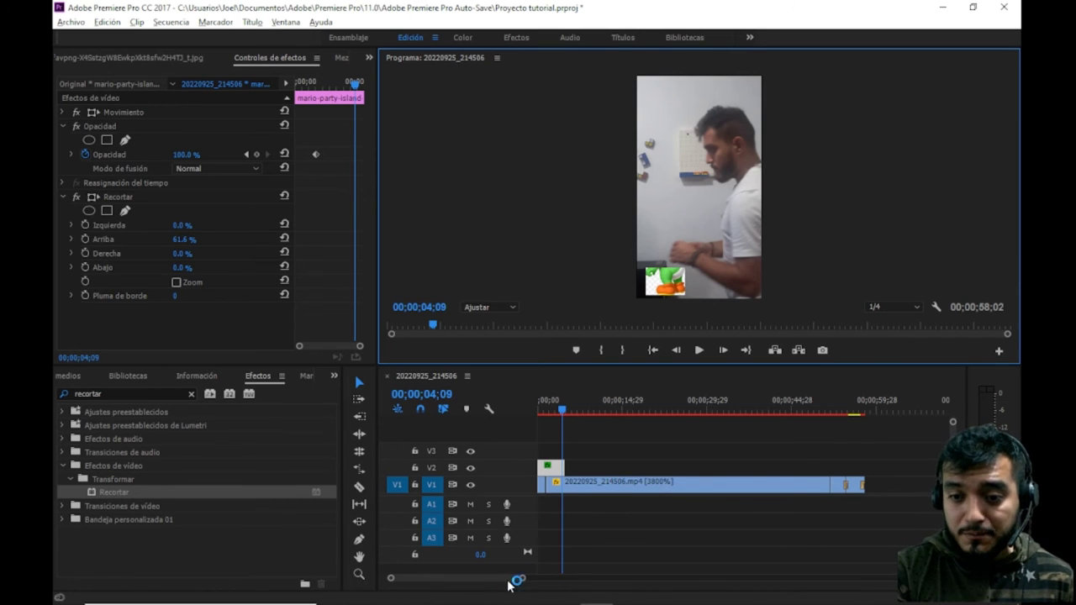
pyautogui.moveTo(517, 580); pyautogui.dragTo(483, 580)
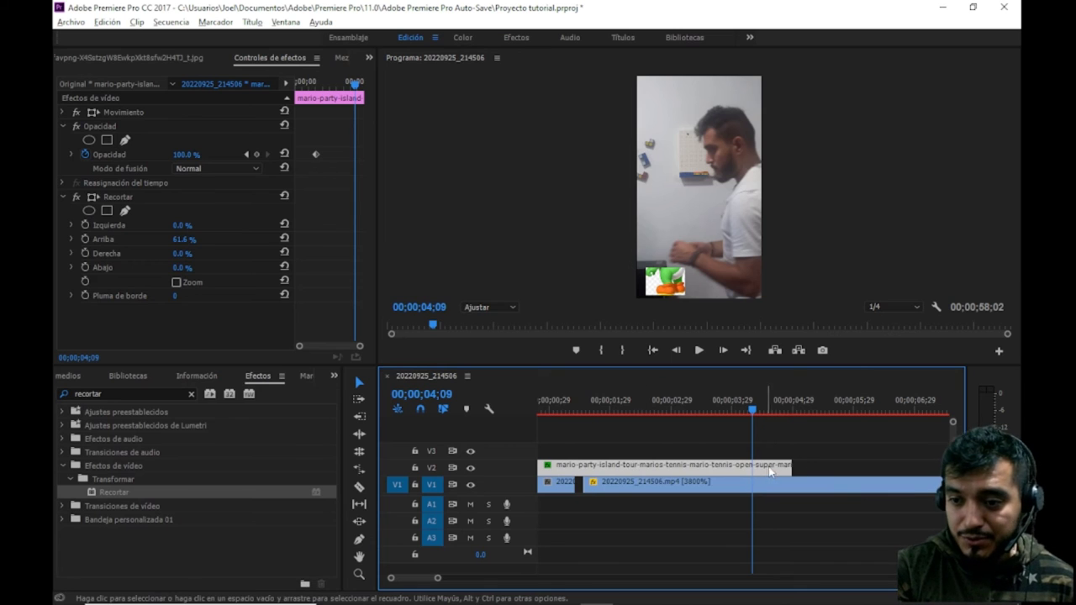
pyautogui.click(758, 412)
pyautogui.moveTo(758, 414)
pyautogui.mouseDown()
pyautogui.moveTo(789, 419)
pyautogui.moveTo(780, 413)
pyautogui.mouseUp()
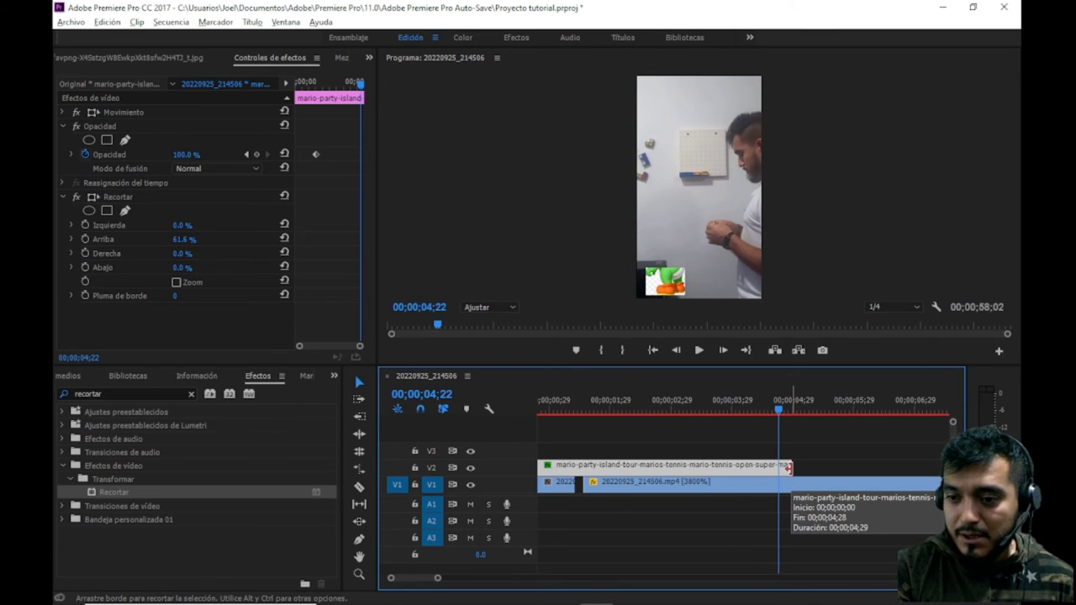
pyautogui.moveTo(790, 466); pyautogui.dragTo(844, 469)
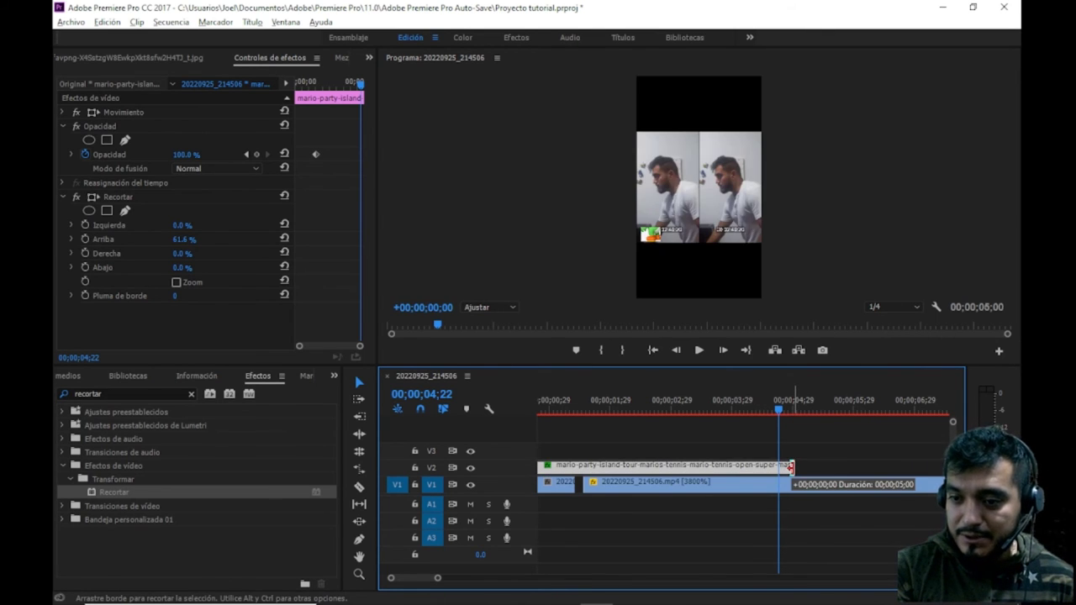
pyautogui.moveTo(844, 469)
pyautogui.mouseDown()
pyautogui.moveTo(903, 471)
pyautogui.moveTo(741, 469)
pyautogui.mouseUp()
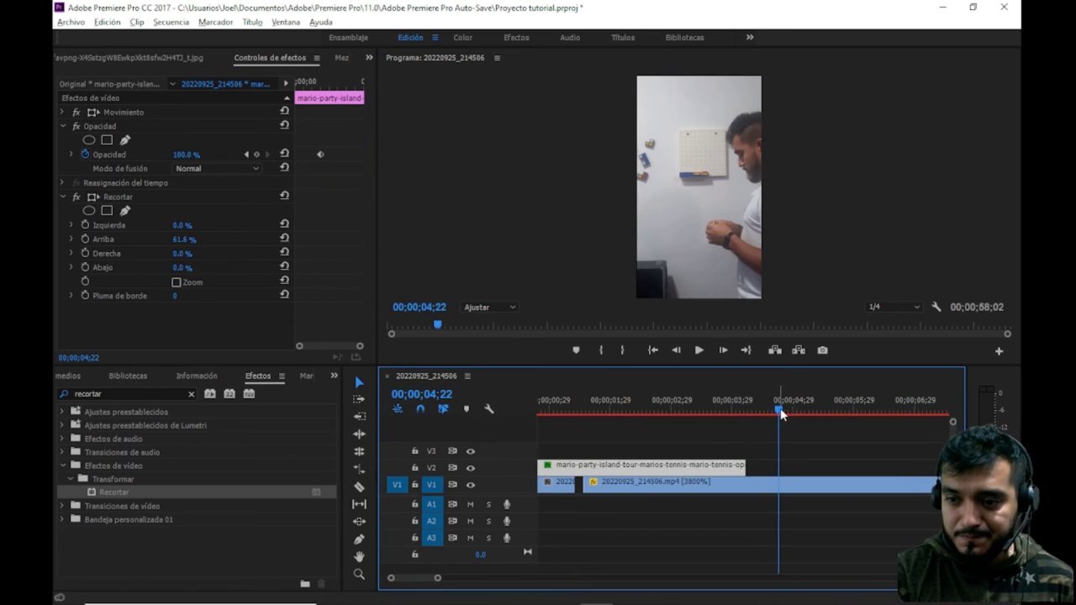
# - Readjust the Yoshi overlay clip's end to its final, longer length
pyautogui.click(701, 410)
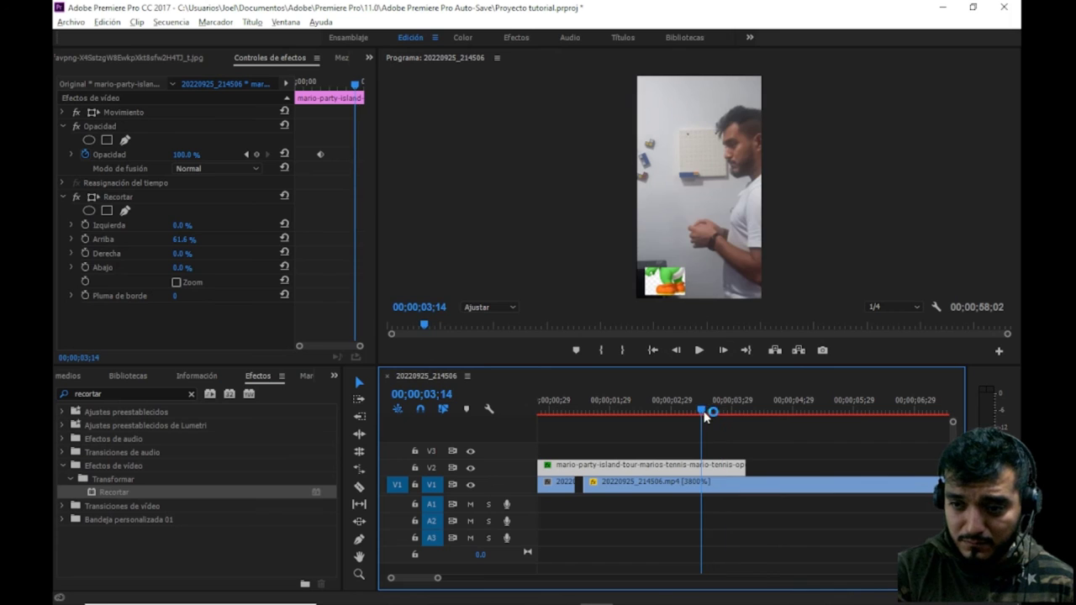
pyautogui.click(742, 467)
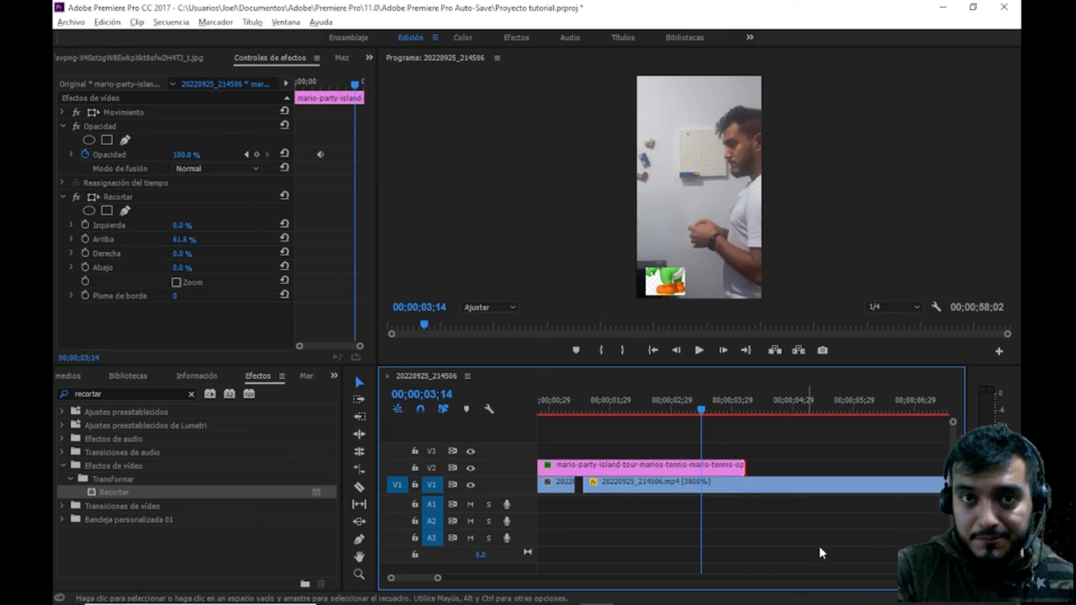
pyautogui.click(717, 471)
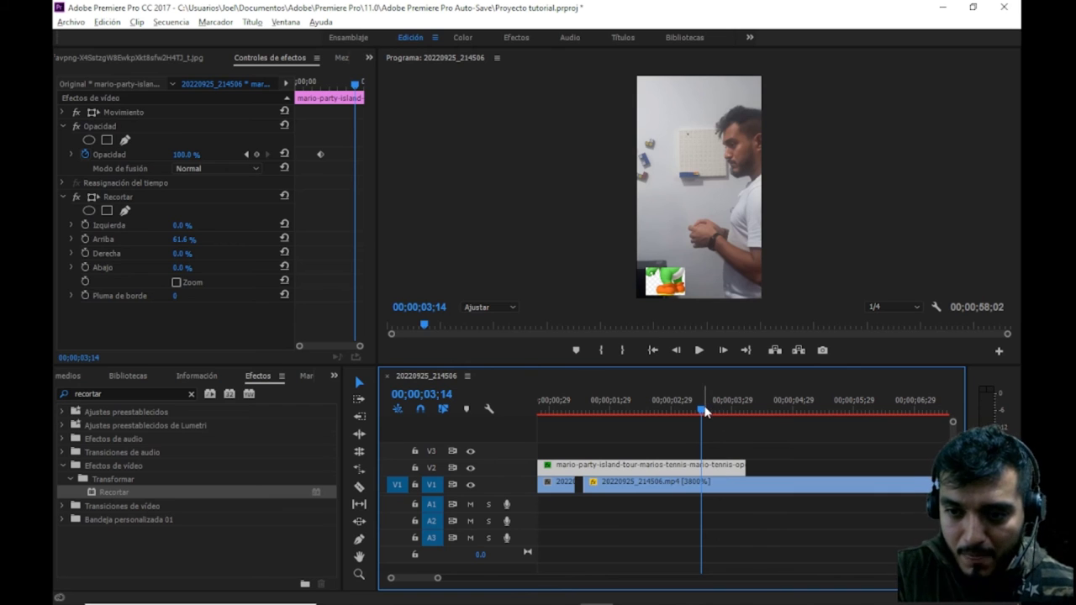
pyautogui.moveTo(705, 411); pyautogui.dragTo(680, 411)
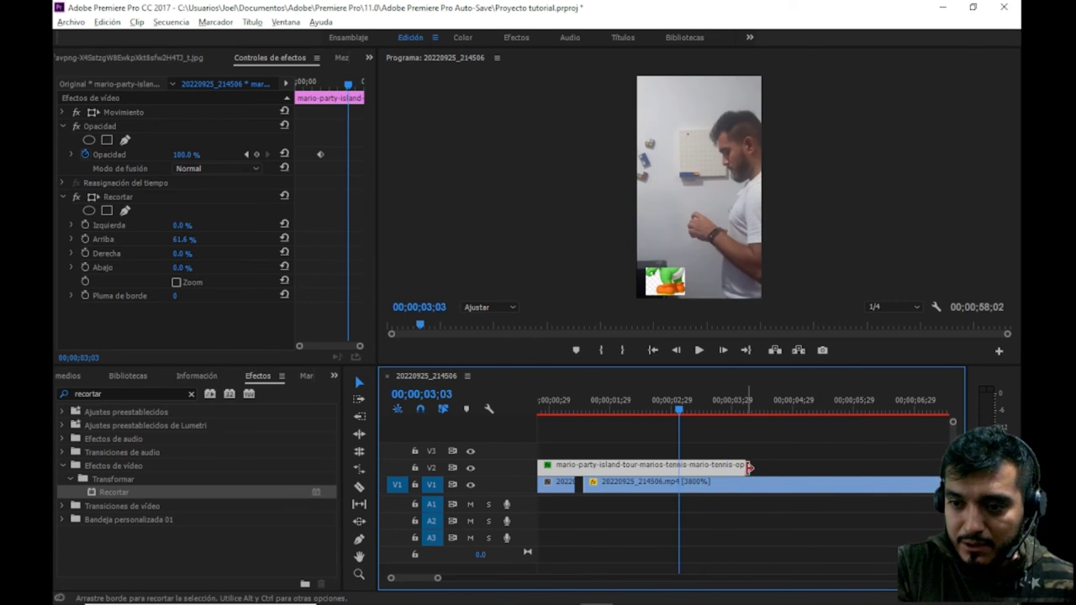
pyautogui.moveTo(749, 467); pyautogui.dragTo(699, 465)
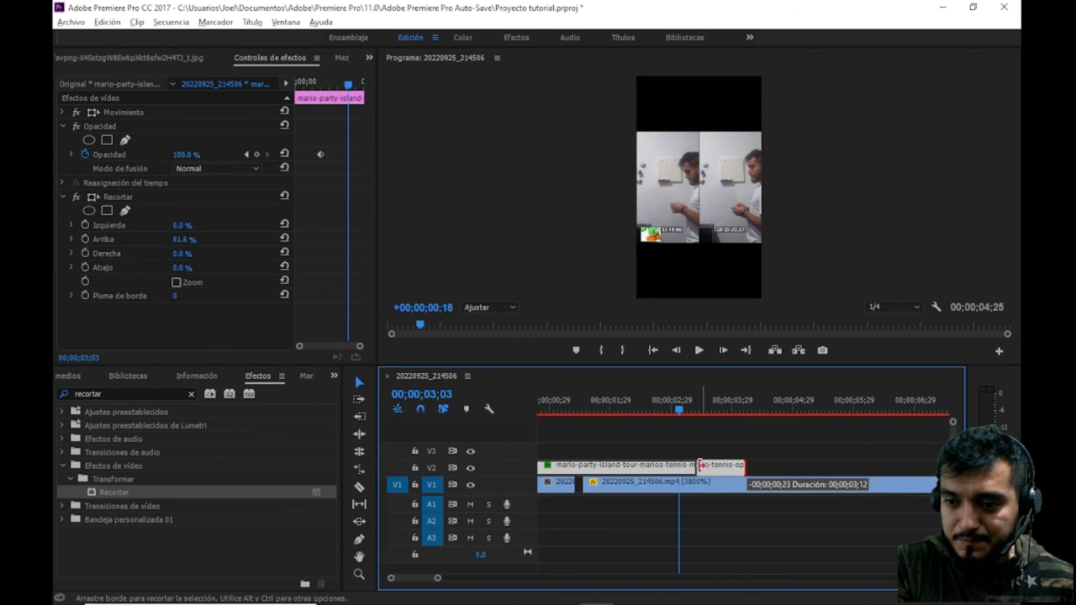
pyautogui.moveTo(699, 465); pyautogui.dragTo(799, 465)
# - Return the playhead to the start and play the opening seconds with the overlay
pyautogui.press('\\')
pyautogui.moveTo(544, 409); pyautogui.dragTo(527, 404)
pyautogui.moveTo(537, 577); pyautogui.dragTo(474, 577)
pyautogui.moveTo(594, 473); pyautogui.dragTo(609, 472)
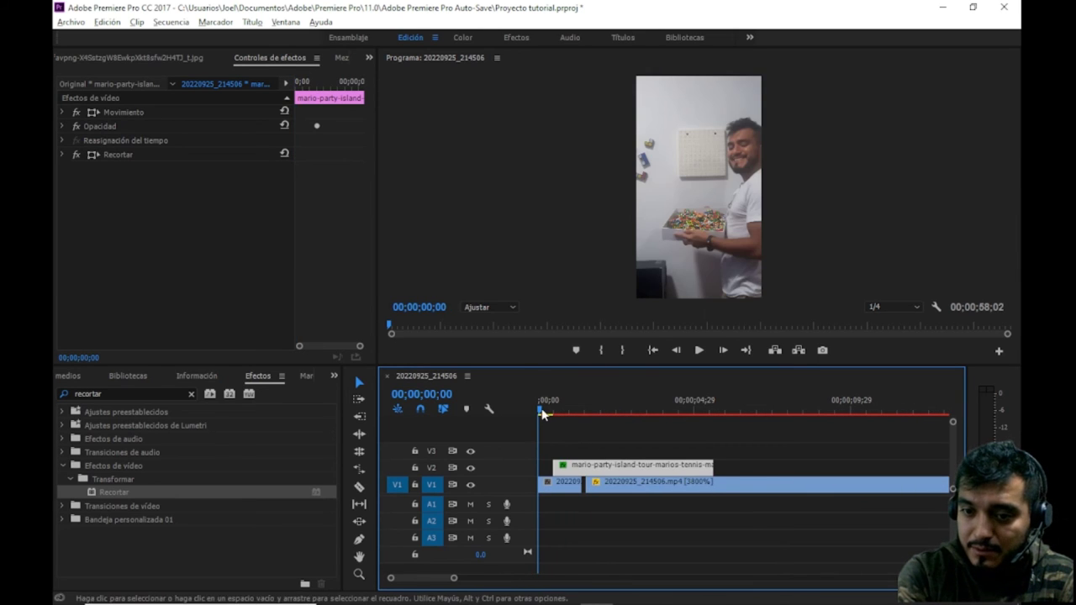
pyautogui.click(698, 351)
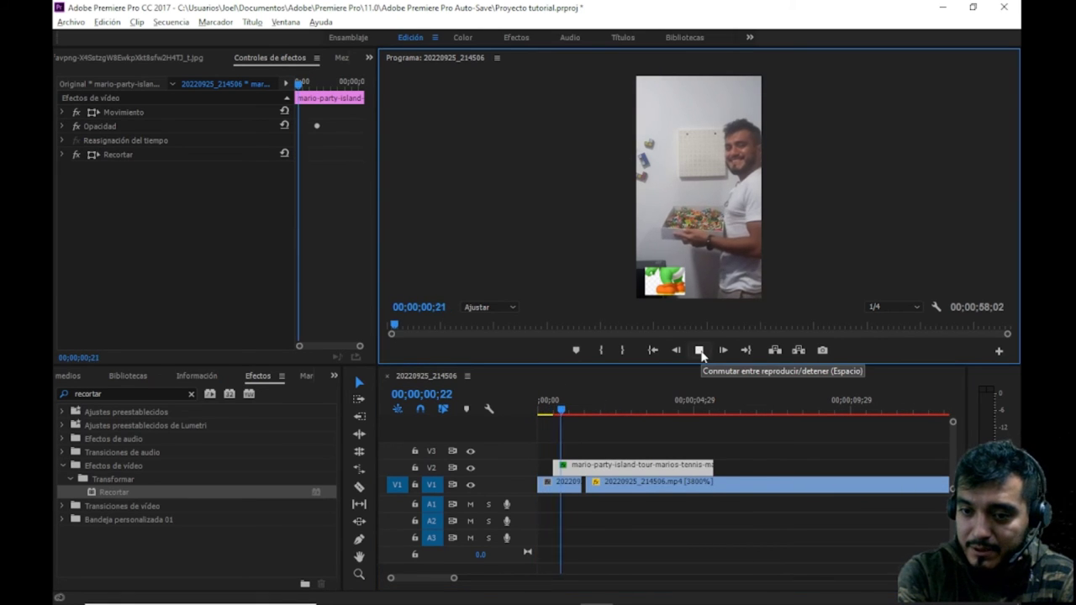
# - Stop playback, rewind near the start, and replay the first second
pyautogui.click(611, 396)
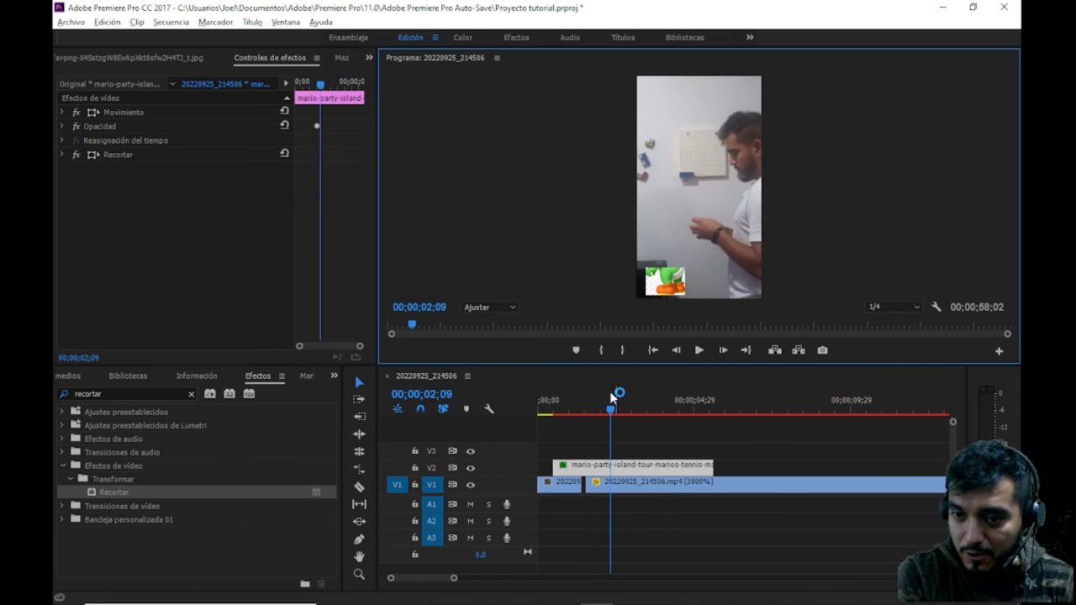
pyautogui.moveTo(611, 395); pyautogui.dragTo(547, 397)
pyautogui.click(699, 351)
pyautogui.click(699, 350)
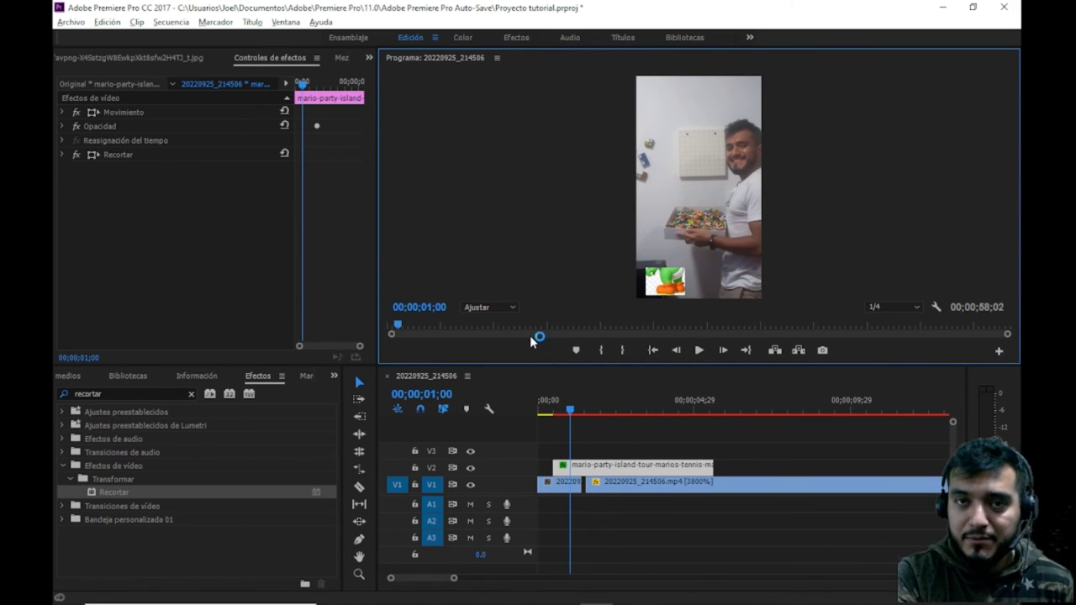
# - Search 'cruzada' and add Disolución cruzada to both ends of the Yoshi clip
pyautogui.click(191, 393)
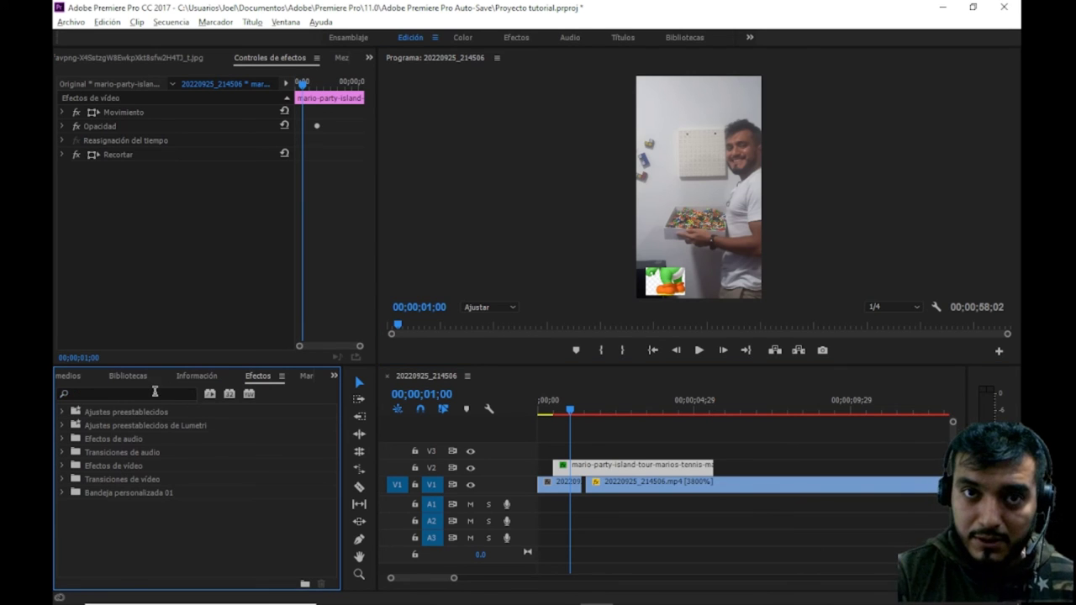
pyautogui.click(155, 393)
pyautogui.write('z')
pyautogui.press('BackSpace')
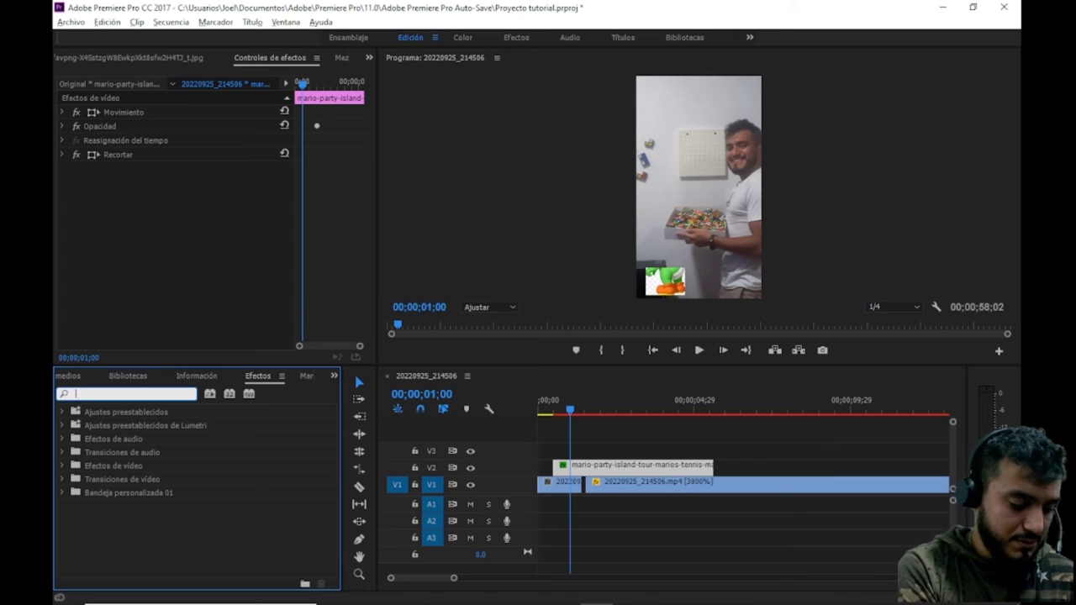
pyautogui.write('cruzada')
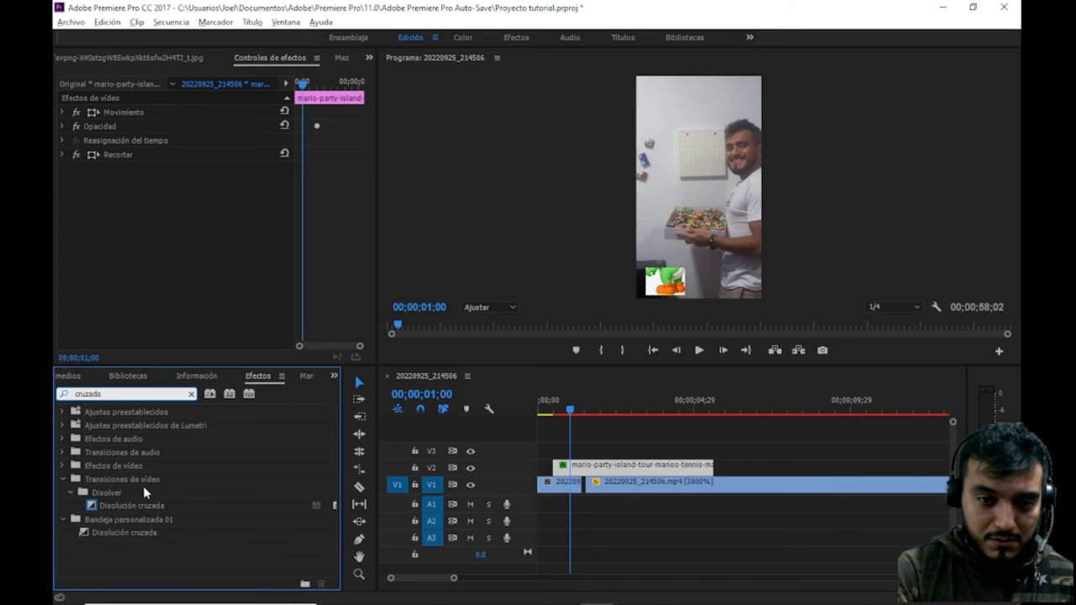
pyautogui.moveTo(130, 506); pyautogui.dragTo(560, 467)
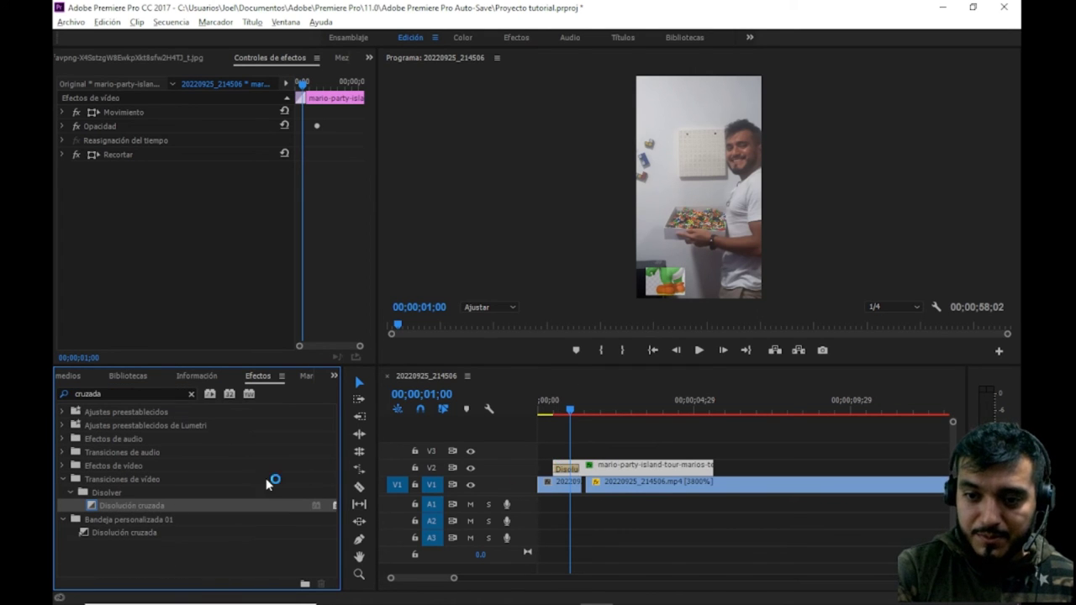
pyautogui.moveTo(231, 504); pyautogui.dragTo(706, 468)
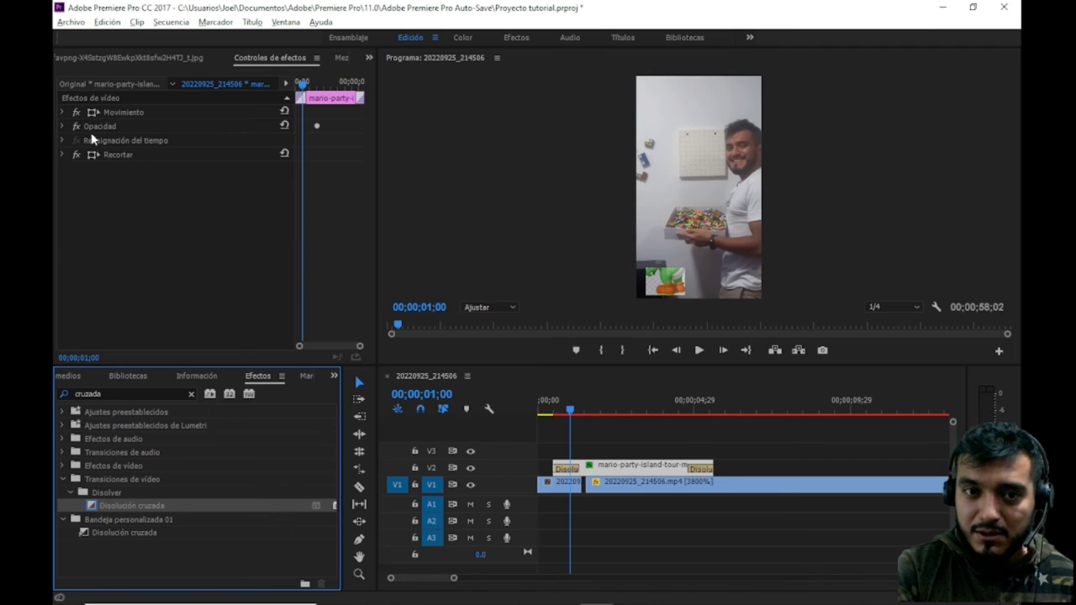
# - Drag Recortar's top crop handle up so the whole Yoshi shows, then rewind
pyautogui.click(128, 154)
pyautogui.moveTo(665, 267); pyautogui.dragTo(659, 200)
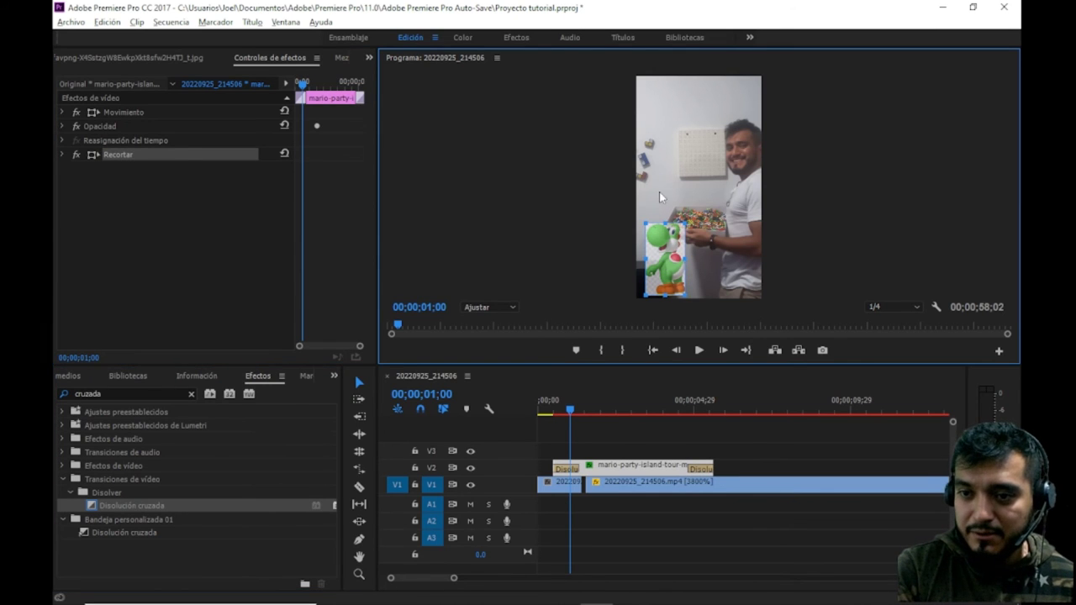
pyautogui.moveTo(570, 416); pyautogui.dragTo(548, 410)
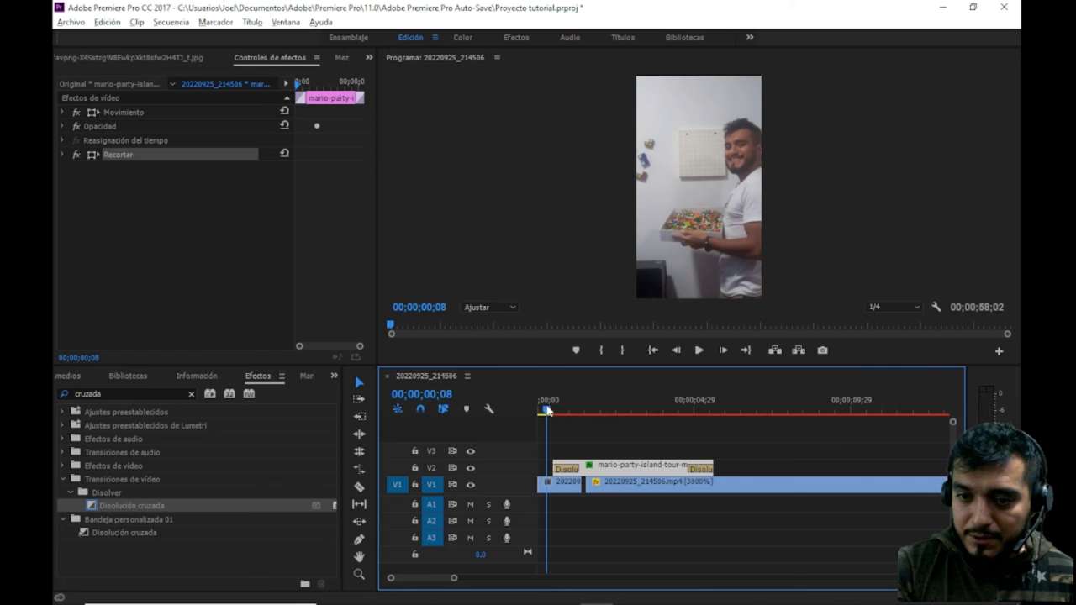
# - Play the sequence to check Yoshi's fade-in, then replay through its fade-out
pyautogui.click(697, 350)
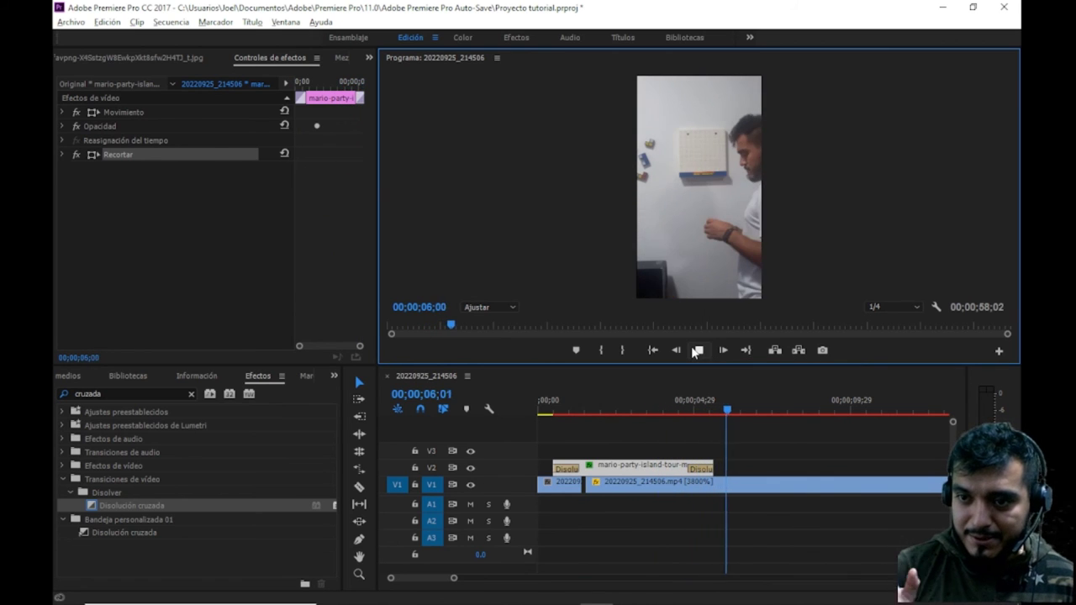
pyautogui.moveTo(683, 404); pyautogui.dragTo(682, 407)
pyautogui.click(698, 350)
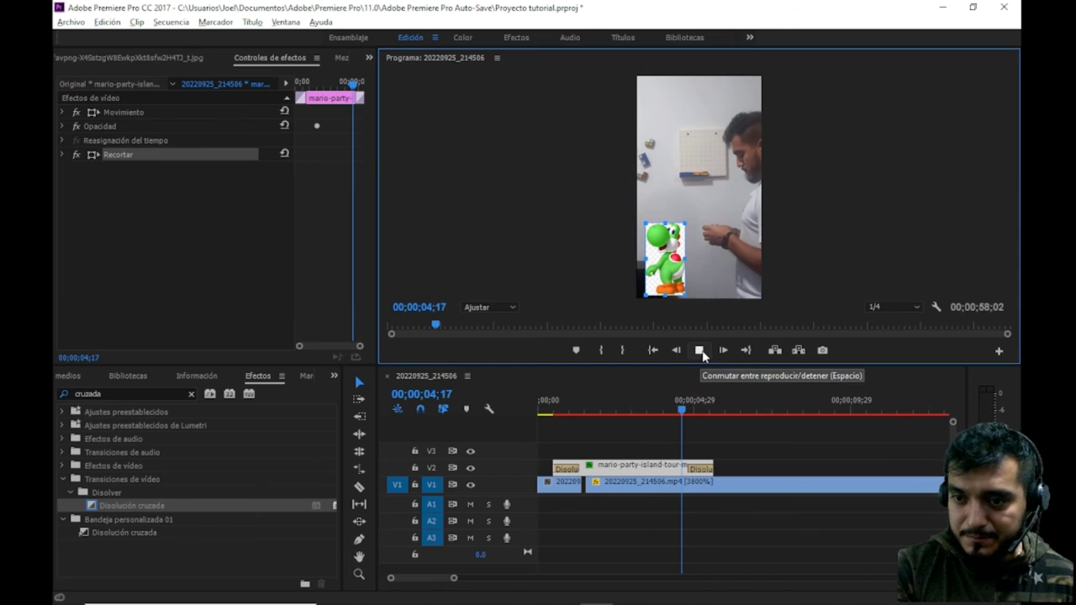
pyautogui.click(700, 352)
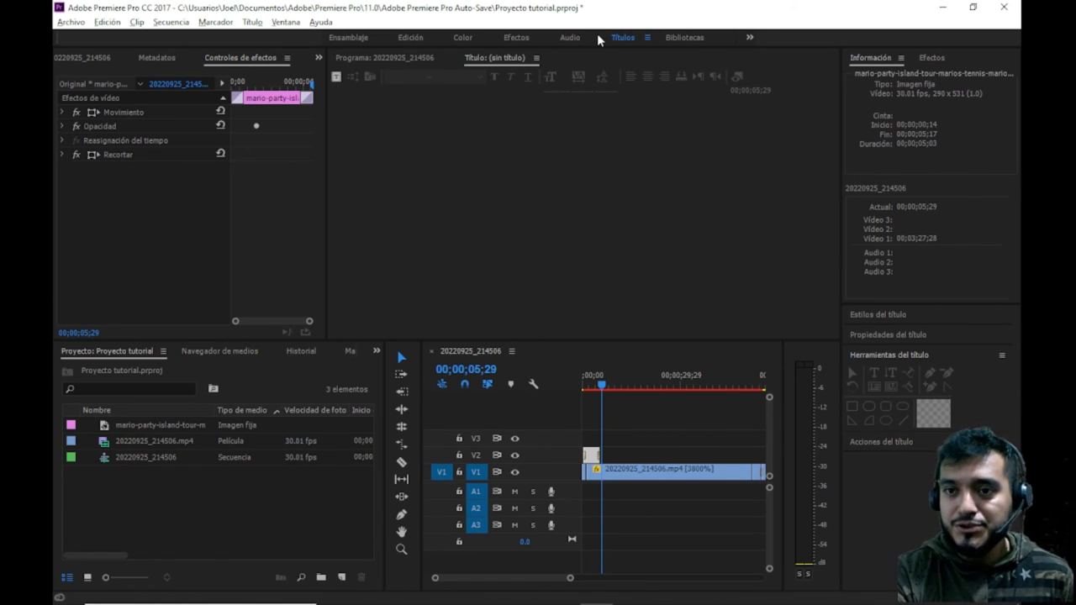
# - Create a new 1080×1920 title named 'hola mundo' based on the current title
pyautogui.click(336, 78)
pyautogui.write('hola mundo')
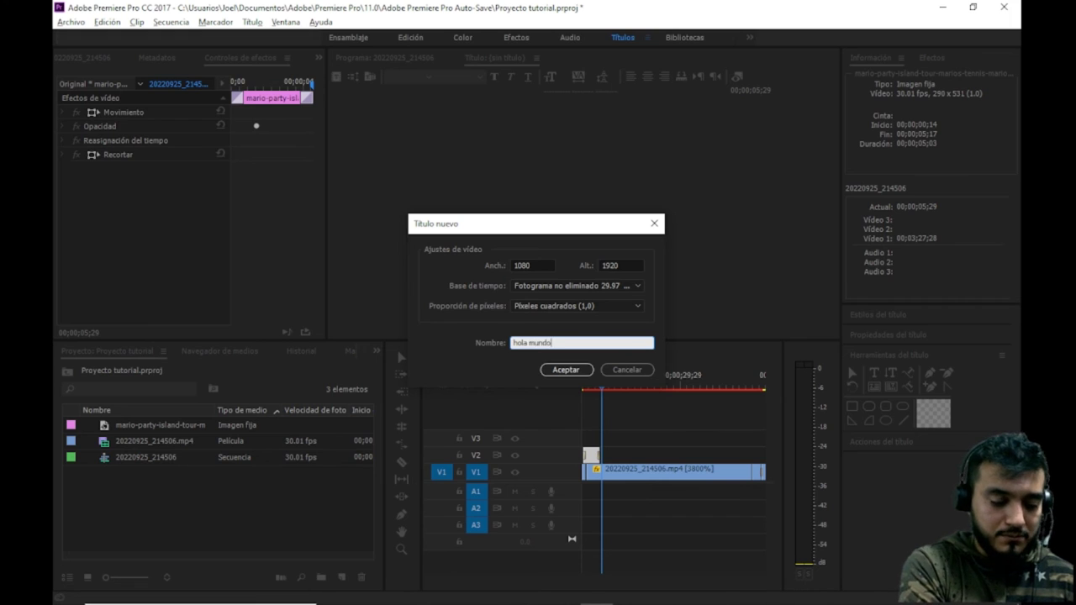
pyautogui.press('Return')
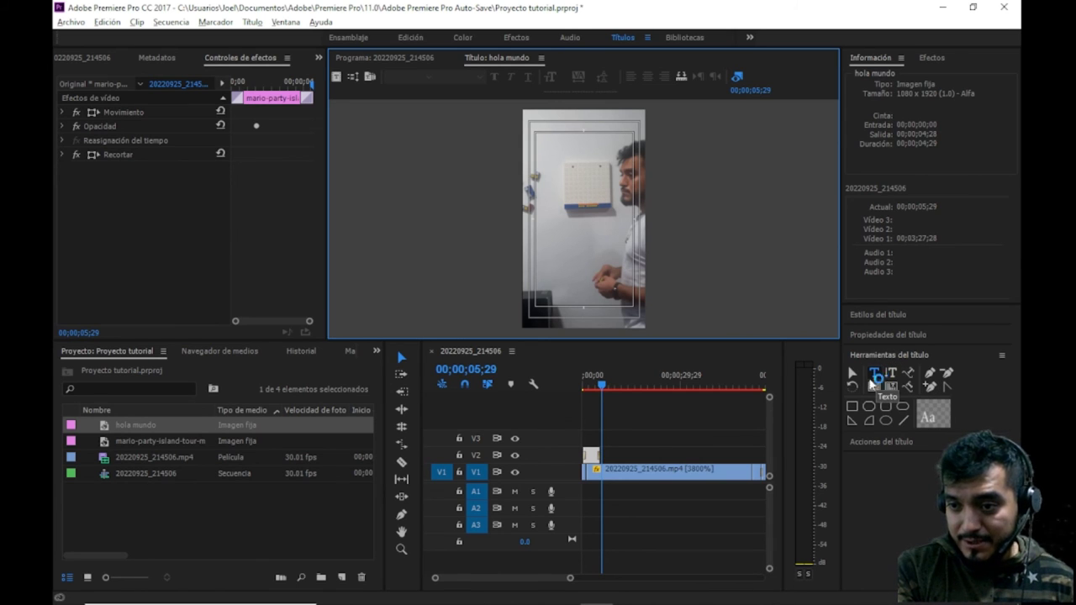
# - Add the 'alsiduclasijc' text box to the title and move it lower in the frame
pyautogui.click(880, 372)
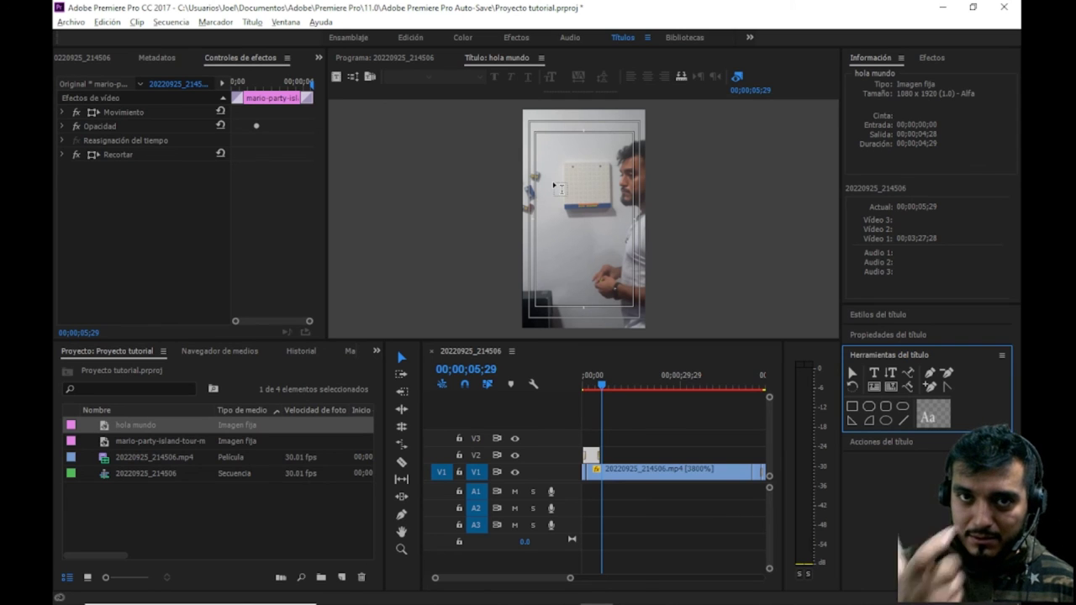
pyautogui.click(552, 180)
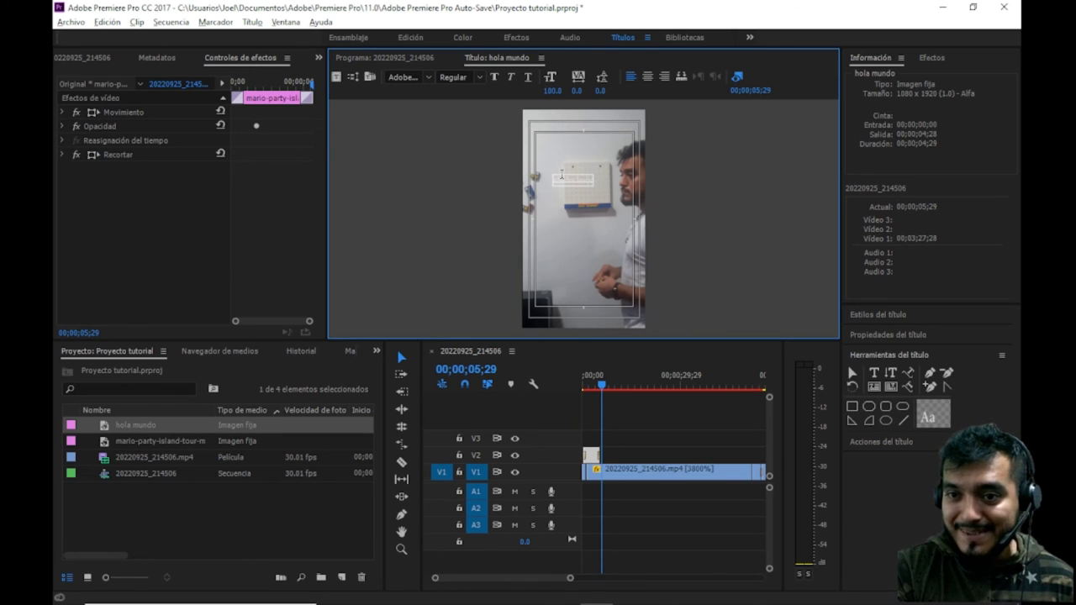
pyautogui.click(854, 374)
pyautogui.click(584, 187)
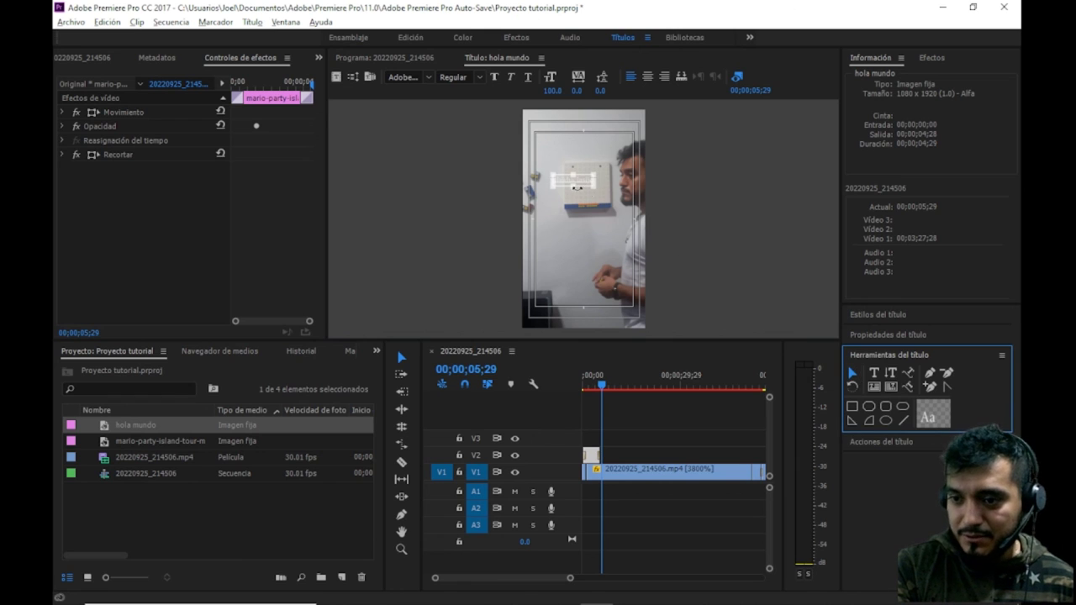
pyautogui.moveTo(585, 188)
pyautogui.mouseDown()
pyautogui.moveTo(583, 216)
pyautogui.moveTo(577, 172)
pyautogui.moveTo(621, 200)
pyautogui.mouseUp()
pyautogui.write('lsiduclasij')
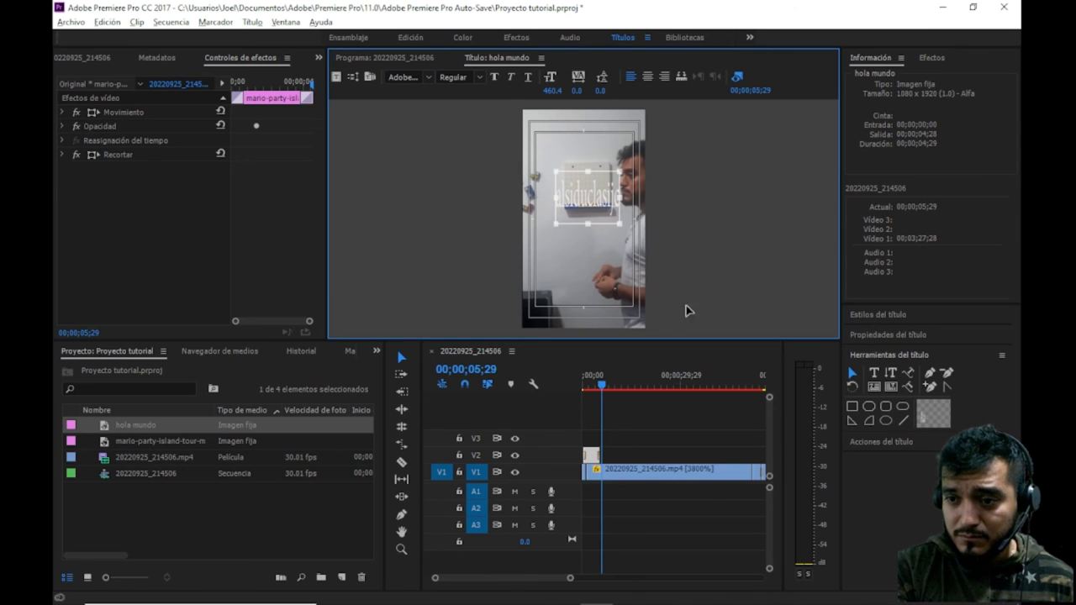
# - Toggle bold, italic and underline on the title text
pyautogui.click(494, 79)
pyautogui.click(511, 77)
pyautogui.click(528, 77)
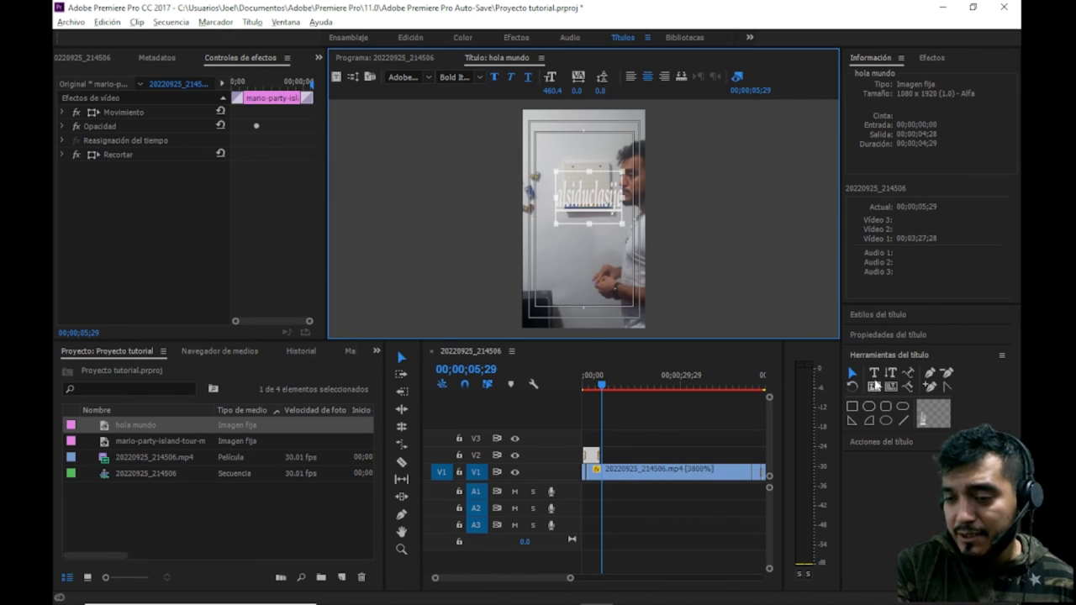
# - Apply a white Impact title style at size 395.4 and nudge the text into place
pyautogui.click(887, 338)
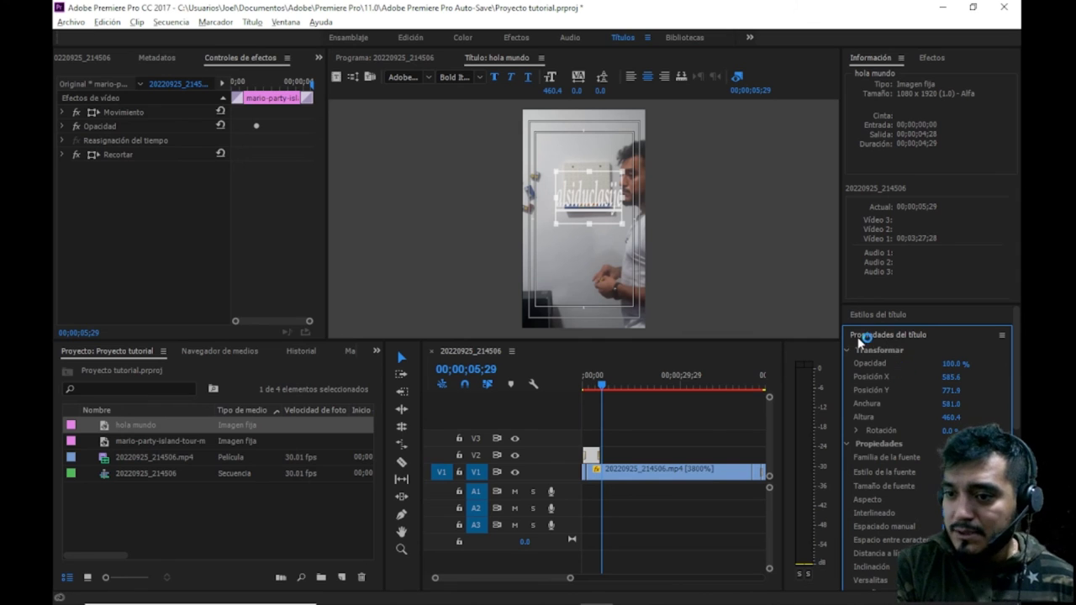
pyautogui.click(859, 336)
pyautogui.click(866, 315)
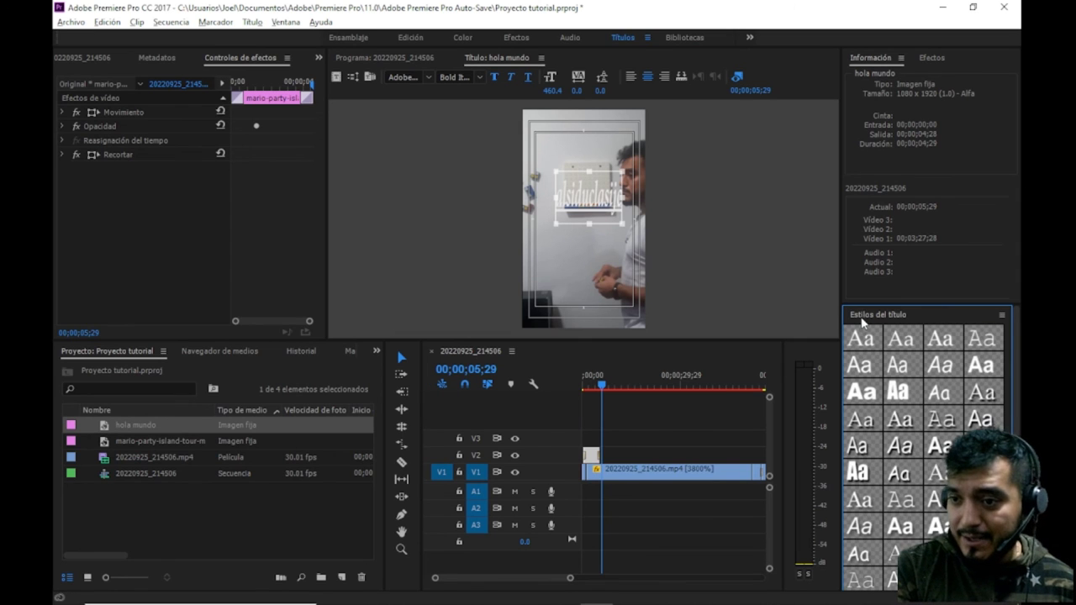
pyautogui.click(861, 384)
pyautogui.click(945, 485)
pyautogui.click(857, 473)
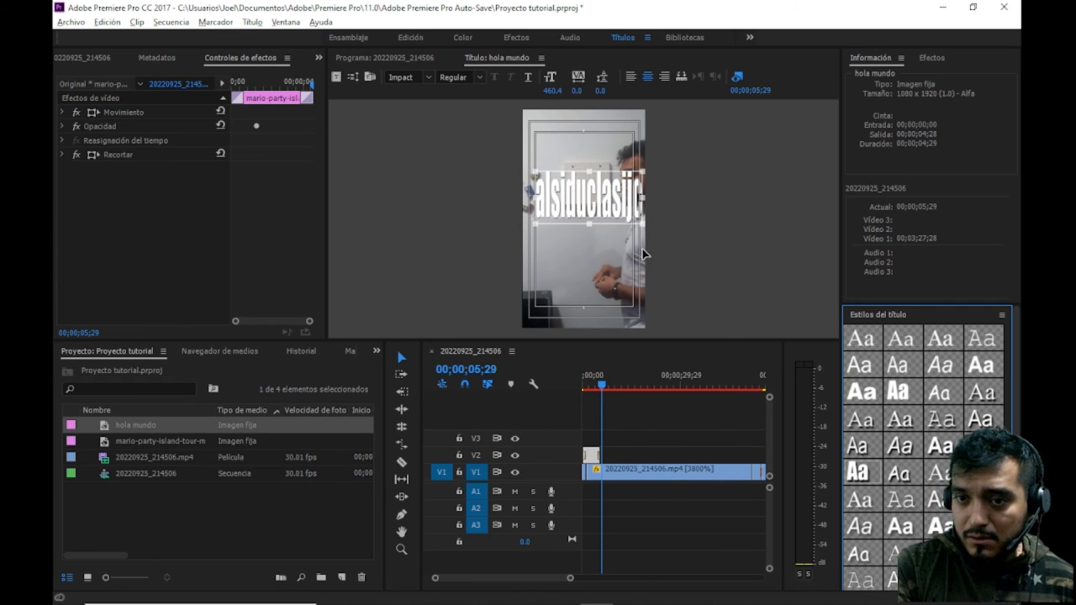
pyautogui.click(637, 228)
pyautogui.moveTo(616, 227)
pyautogui.mouseDown()
pyautogui.moveTo(627, 238)
pyautogui.moveTo(606, 227)
pyautogui.moveTo(604, 243)
pyautogui.mouseUp()
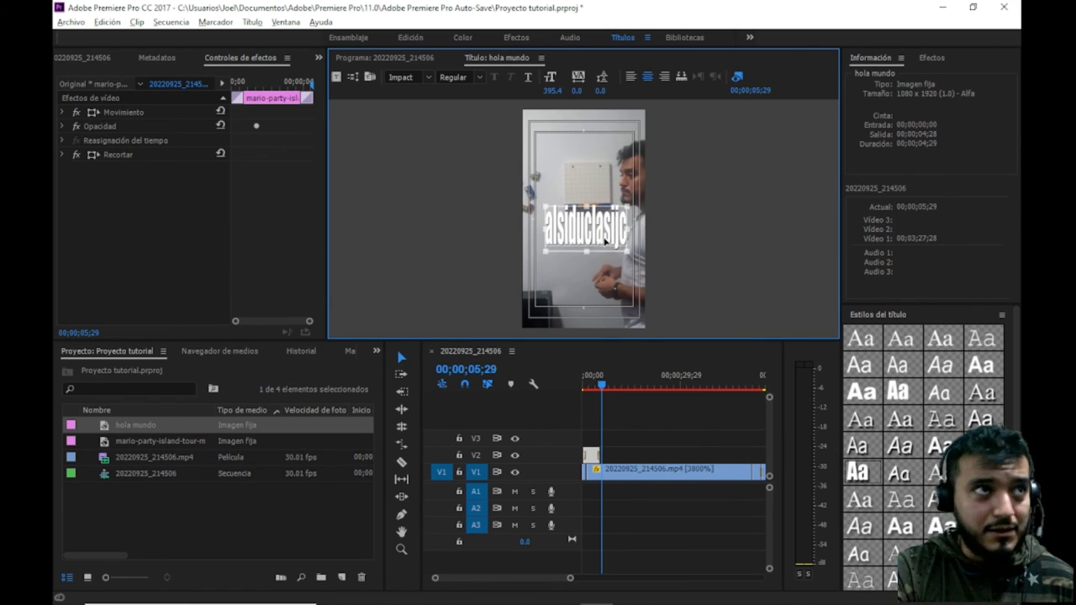
pyautogui.click(763, 244)
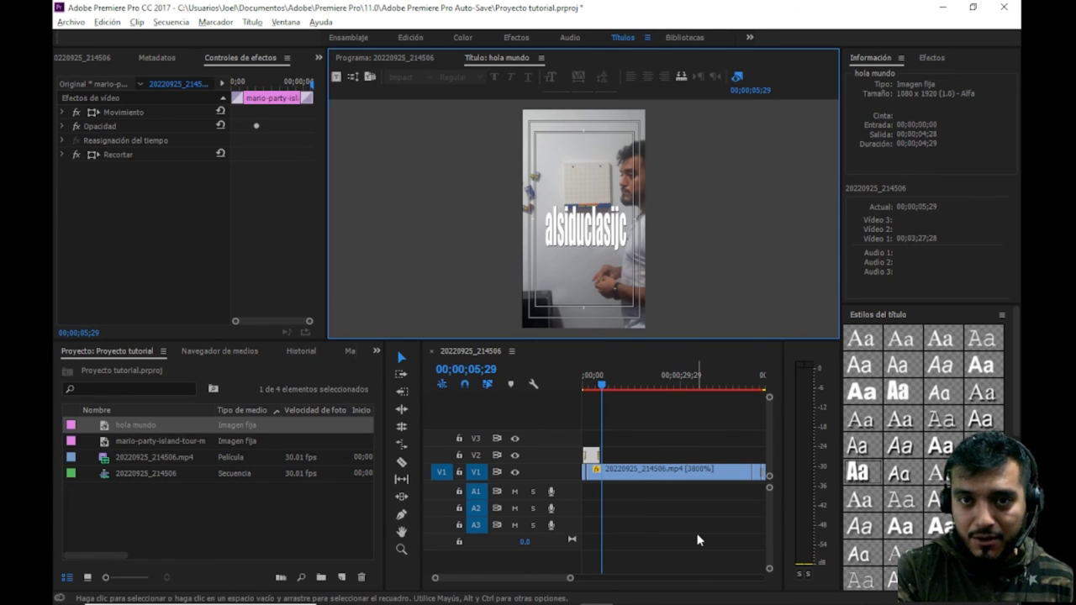
# - In the Editing workspace, place the hola mundo title on V3 at the sequence start
pyautogui.click(412, 40)
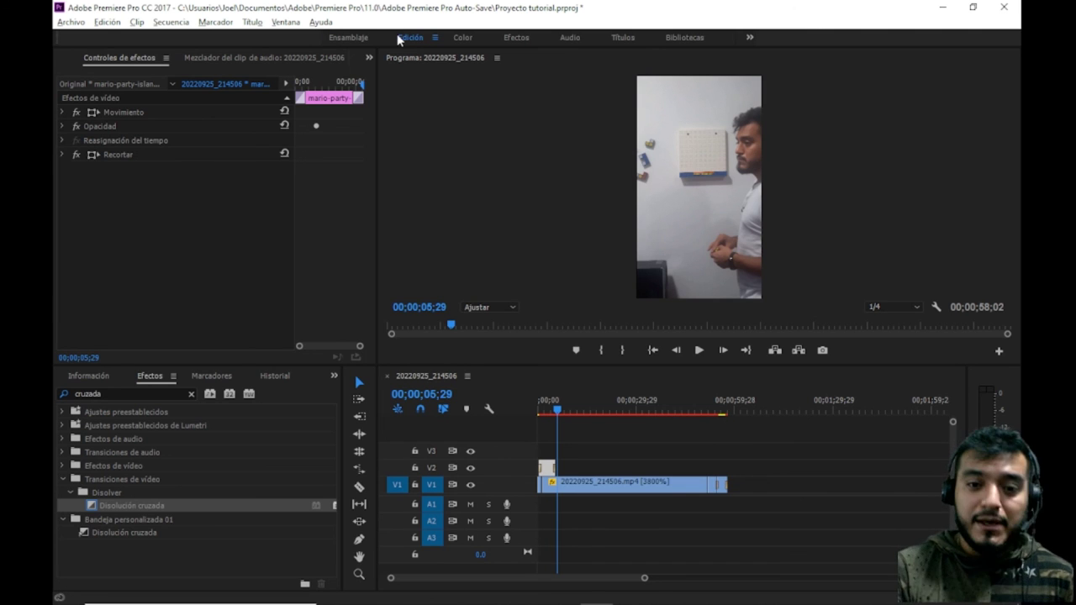
pyautogui.click(335, 376)
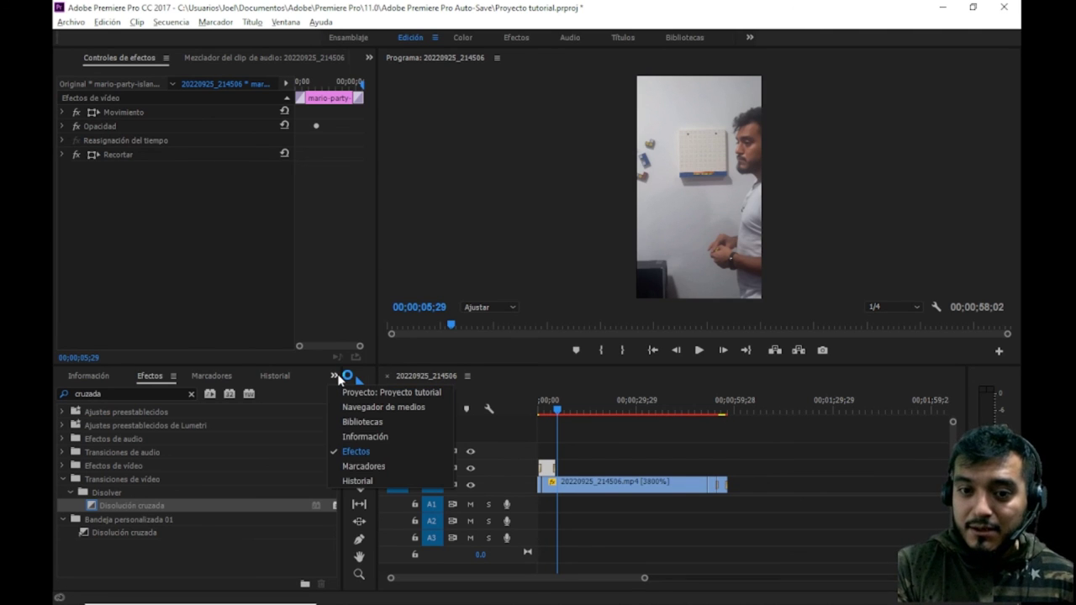
pyautogui.click(387, 392)
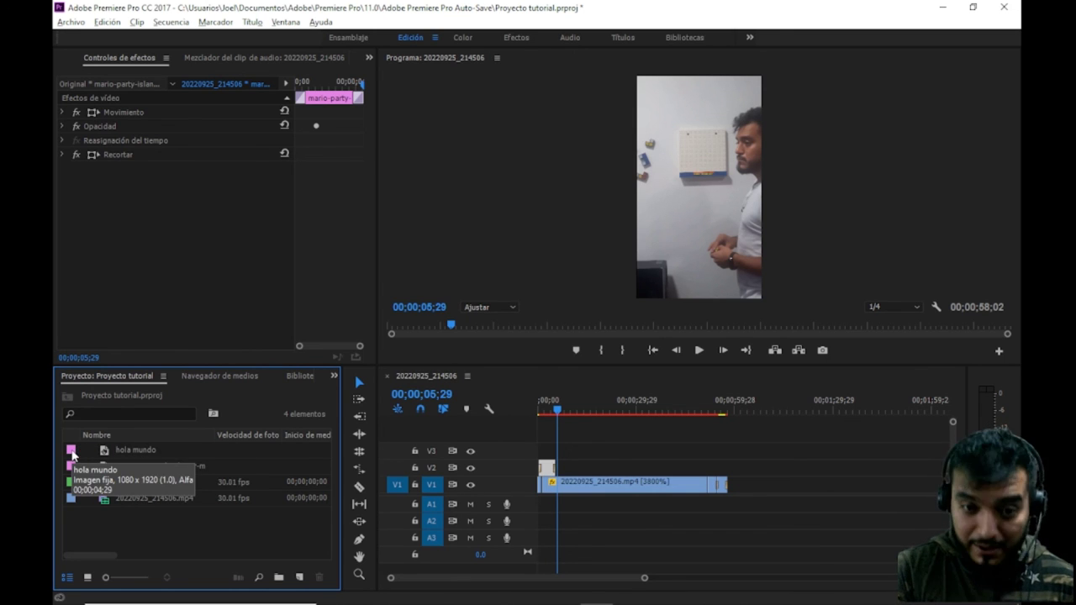
pyautogui.moveTo(72, 455); pyautogui.dragTo(560, 465)
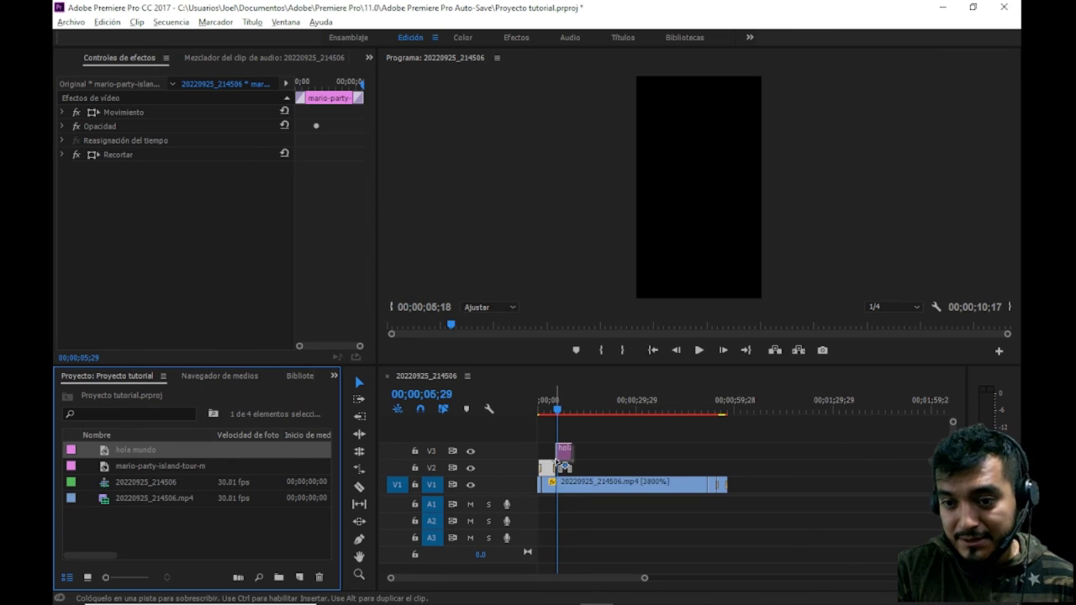
pyautogui.moveTo(561, 465); pyautogui.dragTo(547, 457)
pyautogui.moveTo(558, 412); pyautogui.dragTo(547, 411)
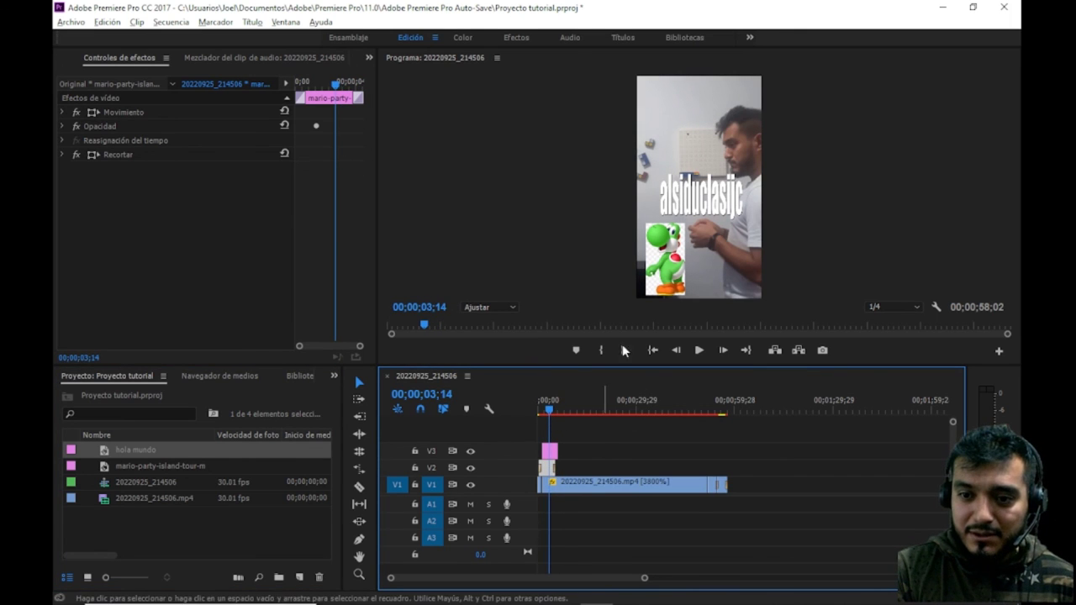
# - Lower the title text in the frame using the clip's Motion position
pyautogui.click(550, 454)
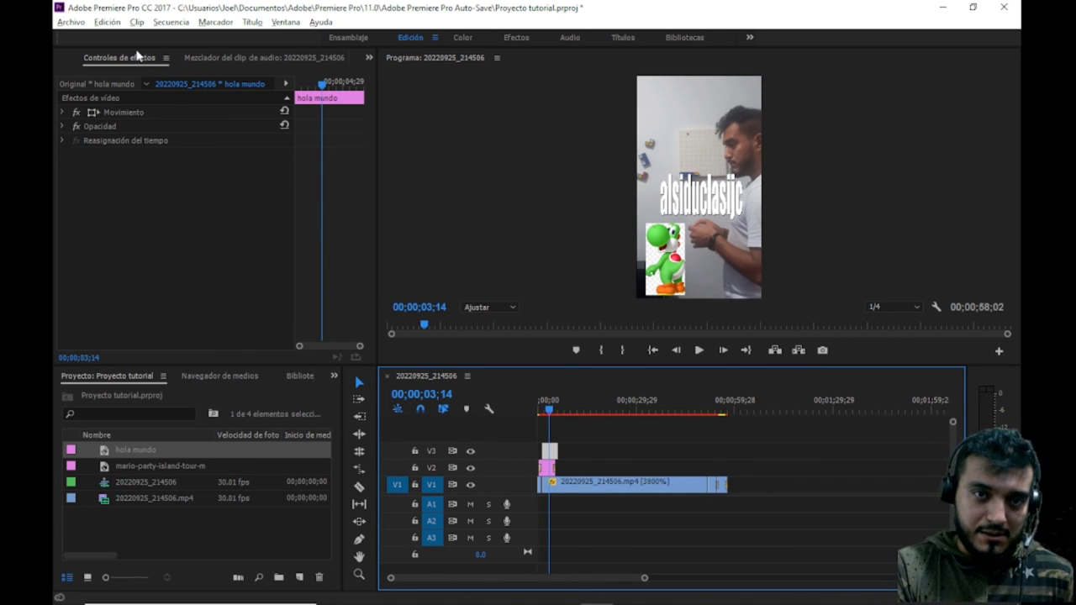
pyautogui.click(158, 112)
pyautogui.moveTo(725, 198)
pyautogui.mouseDown()
pyautogui.moveTo(715, 252)
pyautogui.moveTo(727, 224)
pyautogui.mouseUp()
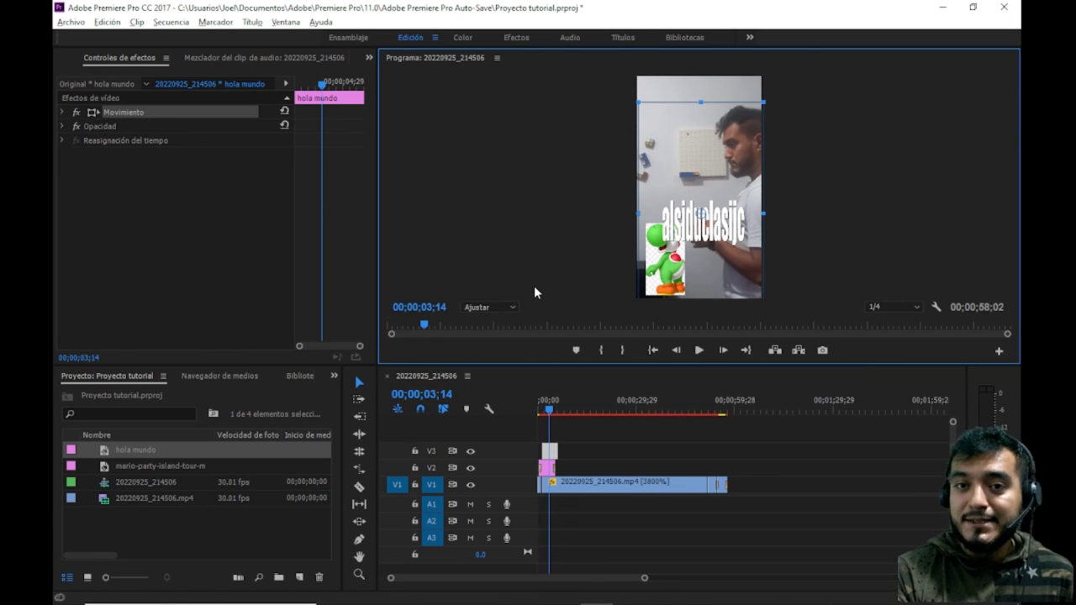
pyautogui.click(548, 257)
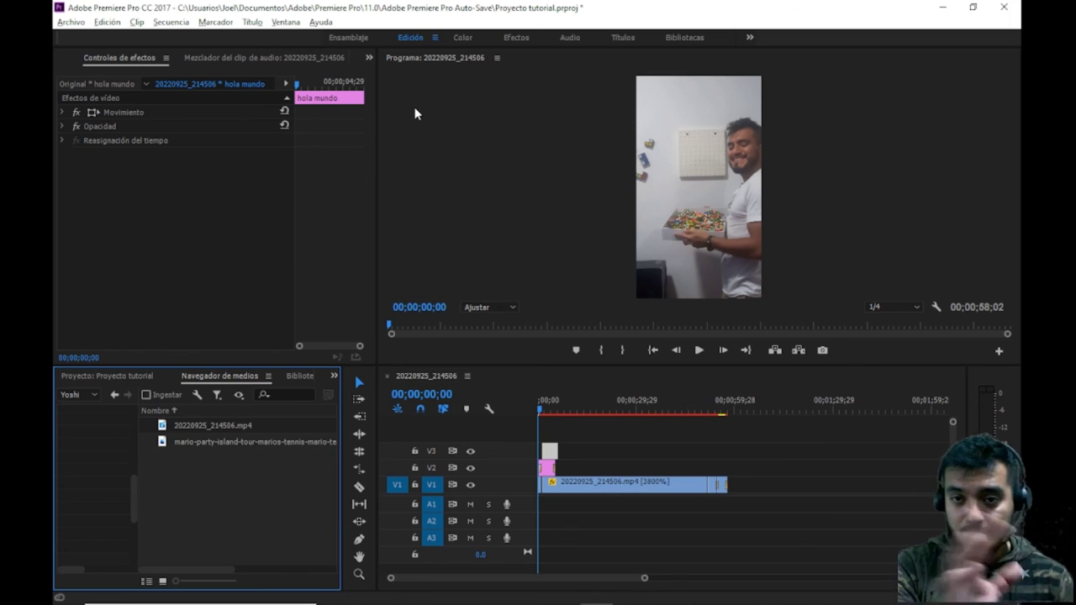
# - Redock the Program Monitor beside the effect controls and then the timeline
pyautogui.click(497, 58)
pyautogui.click(484, 101)
pyautogui.moveTo(438, 58); pyautogui.dragTo(458, 86)
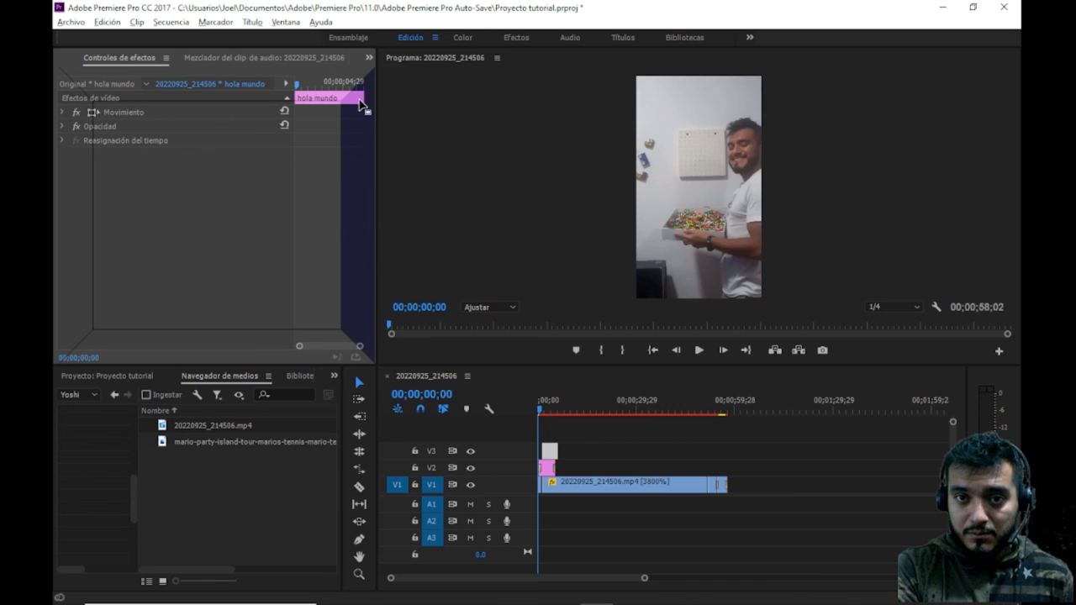
pyautogui.moveTo(458, 86); pyautogui.dragTo(360, 98)
pyautogui.moveTo(581, 58); pyautogui.dragTo(577, 387)
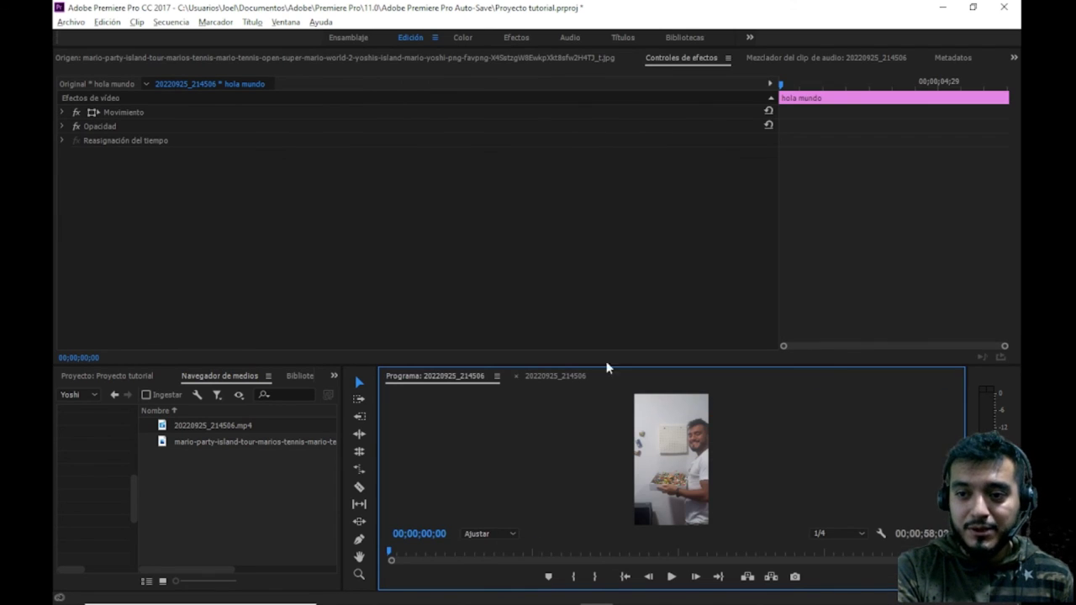
# - Reset the workspace to its saved layout and make the sequence timeline active
pyautogui.click(285, 22)
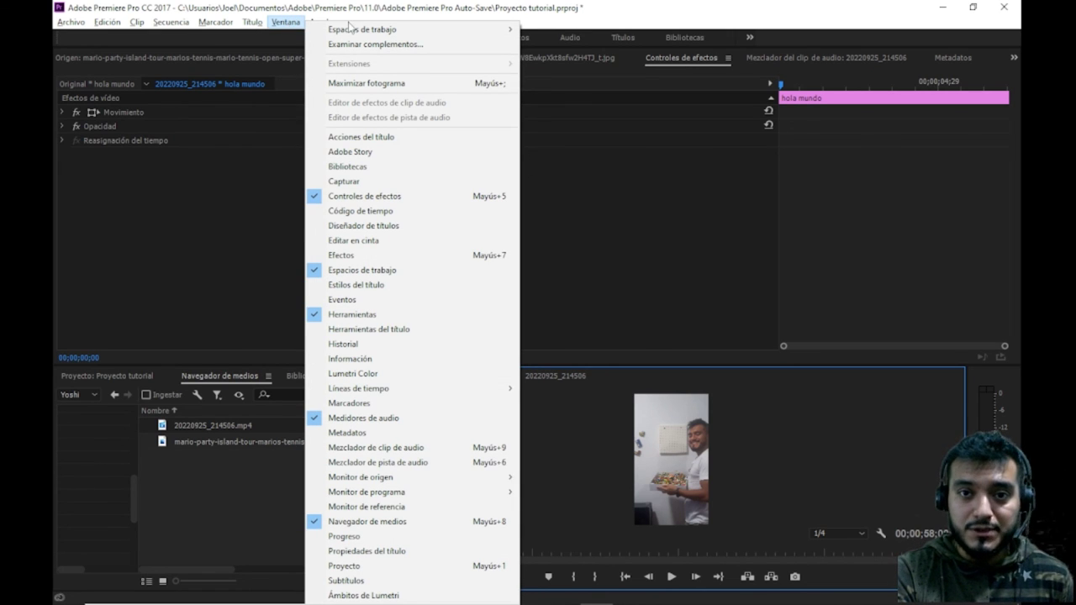
pyautogui.moveTo(363, 33)
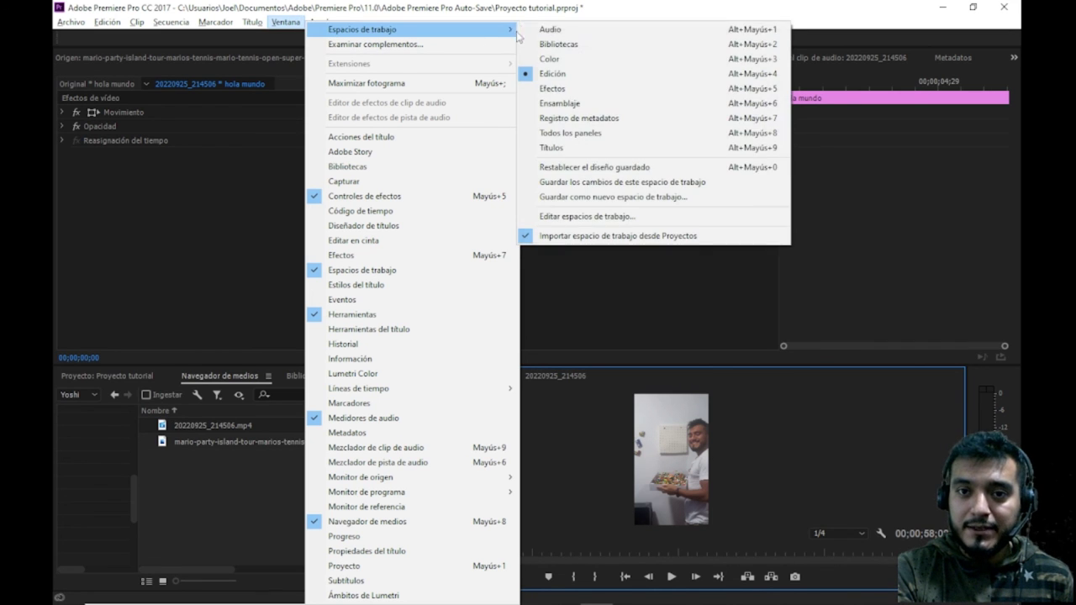
pyautogui.click(636, 168)
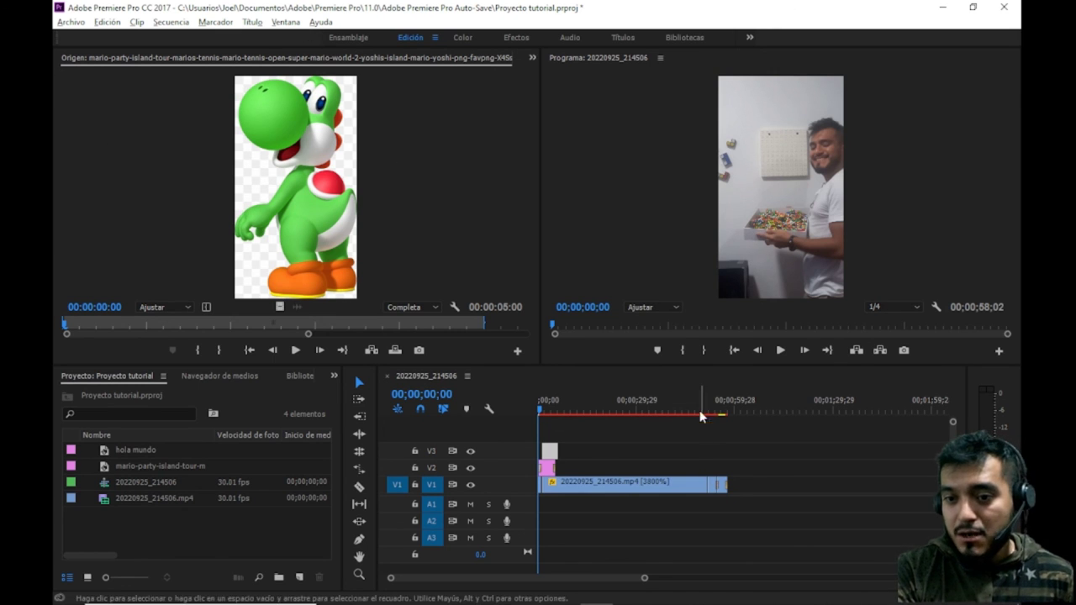
pyautogui.click(622, 385)
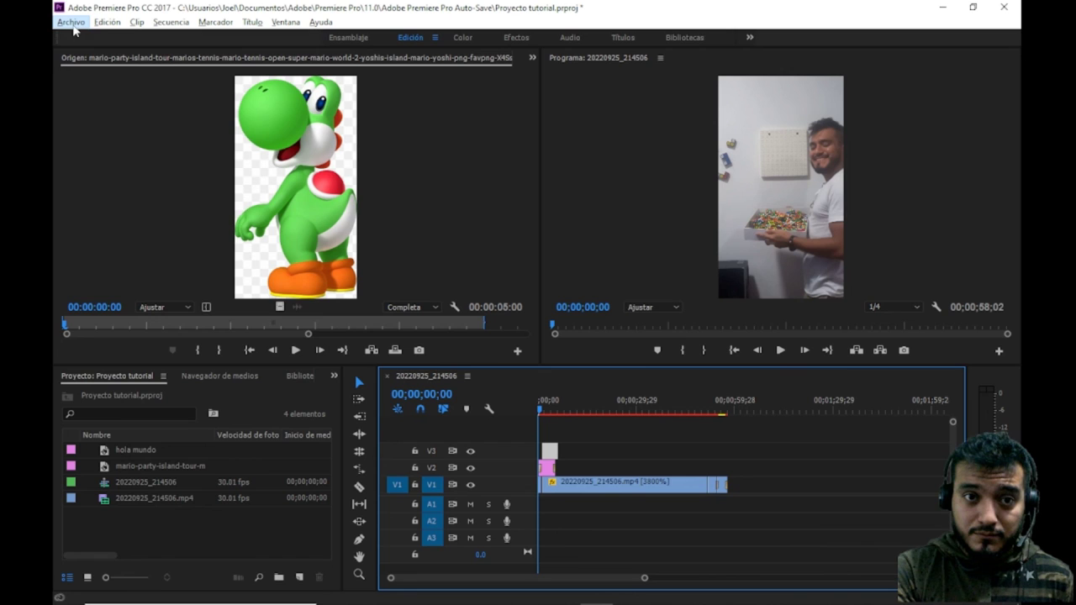
# - Go to File > Export to reach the media export settings for the sequence
pyautogui.click(84, 25)
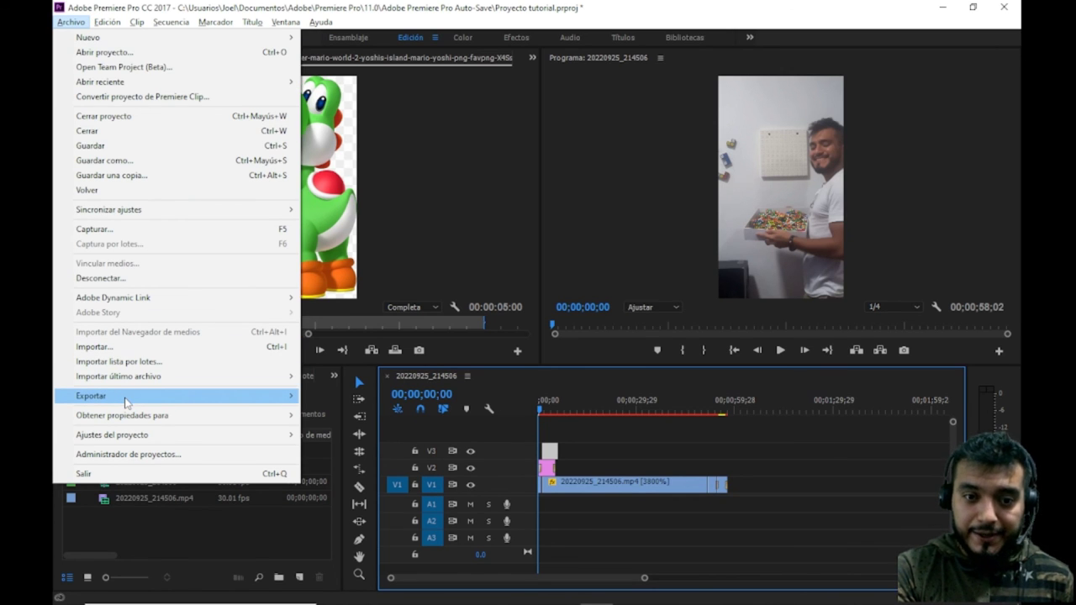
pyautogui.moveTo(125, 402)
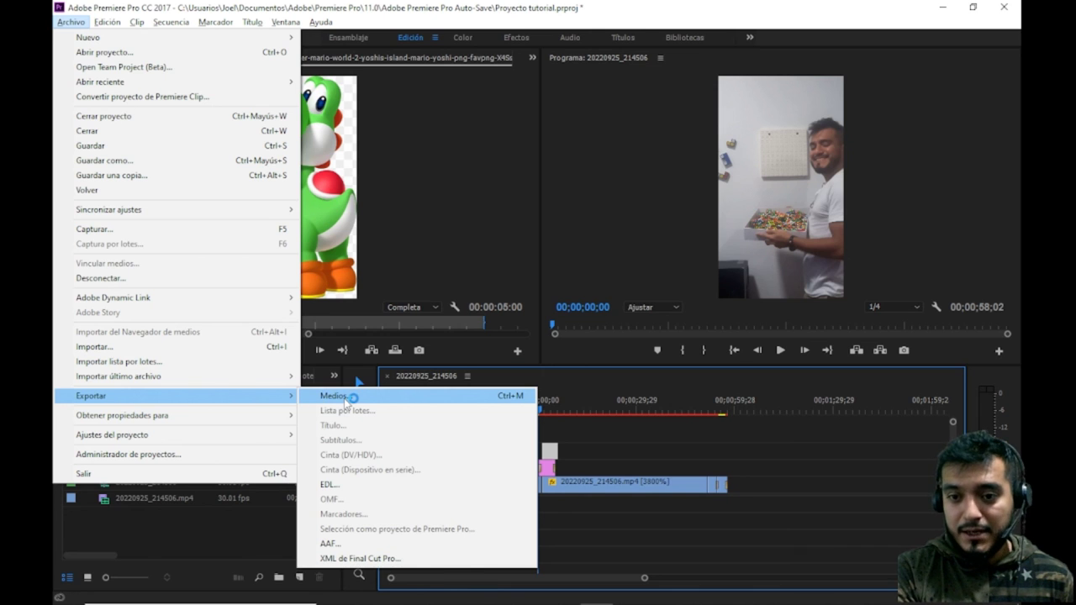
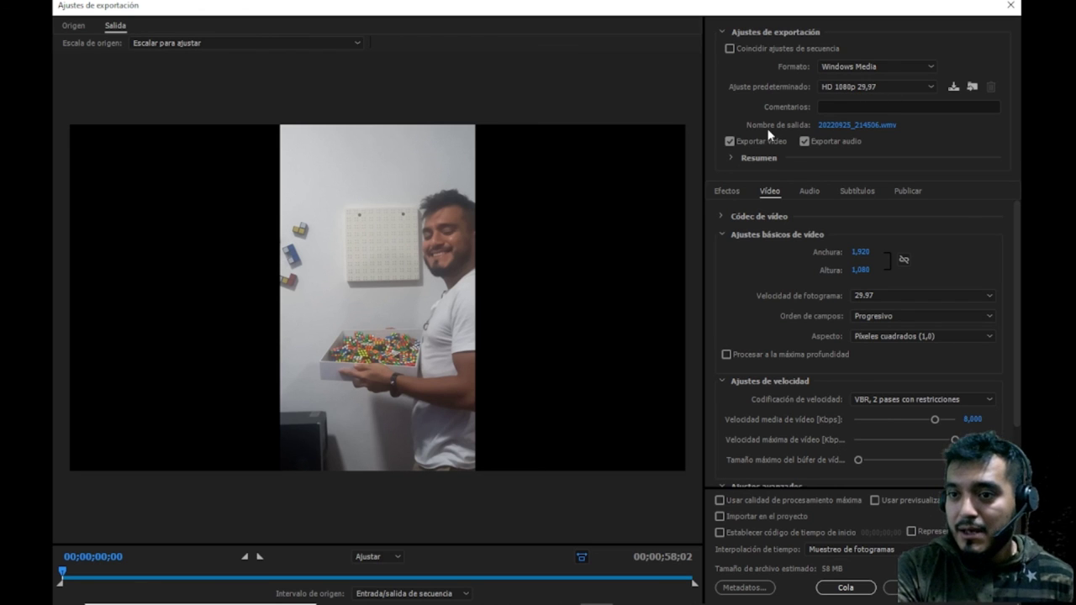
# - Name the exported file asedfasdfasdf.wmv in the Save As dialog
pyautogui.click(851, 126)
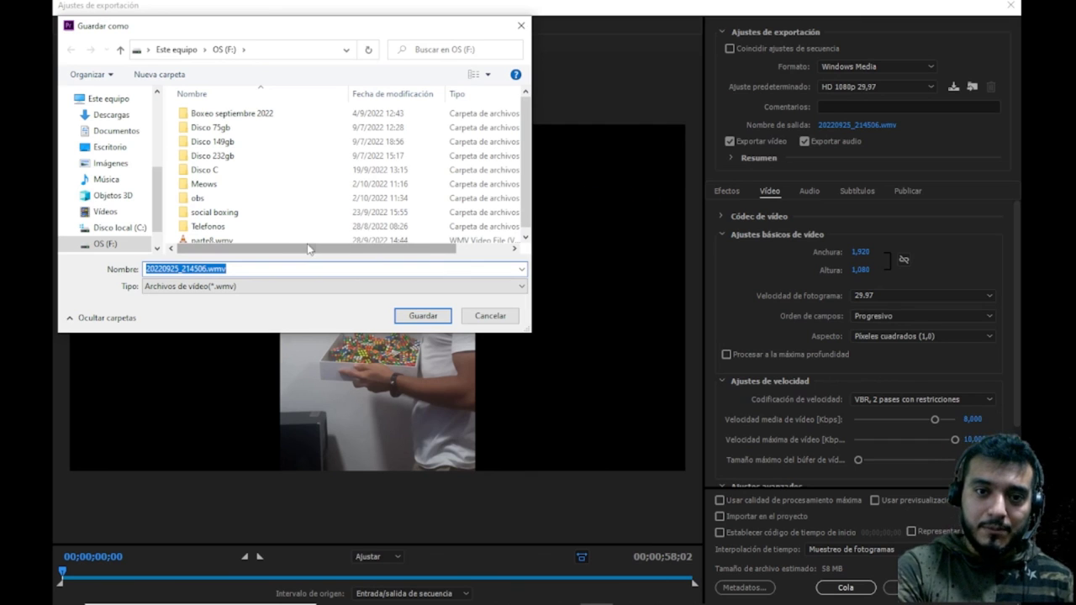
pyautogui.scroll(-1, 254, 182)
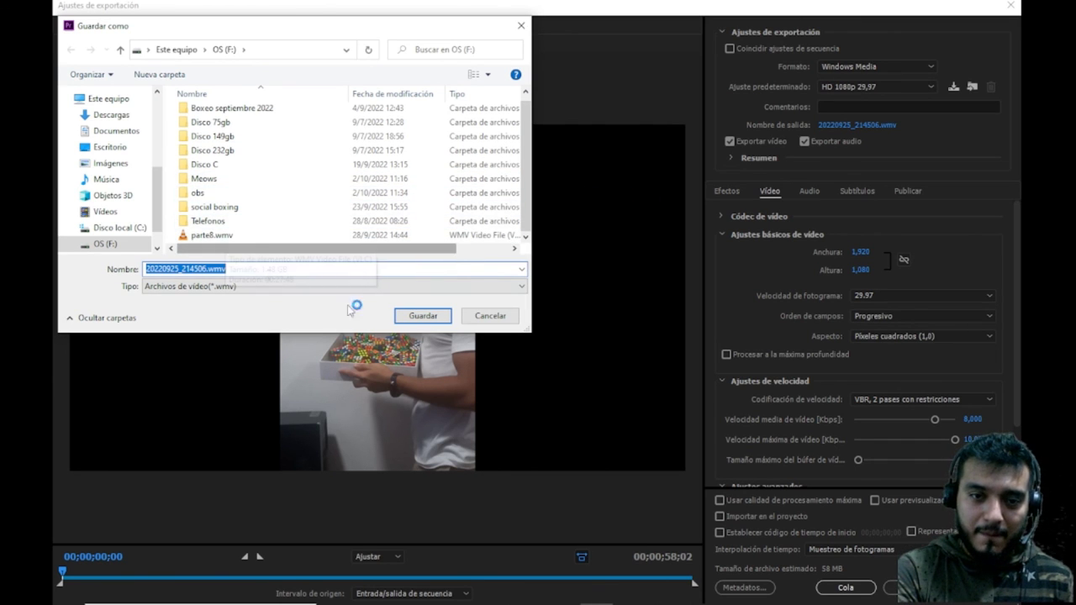
pyautogui.write('asedfasdfasdf')
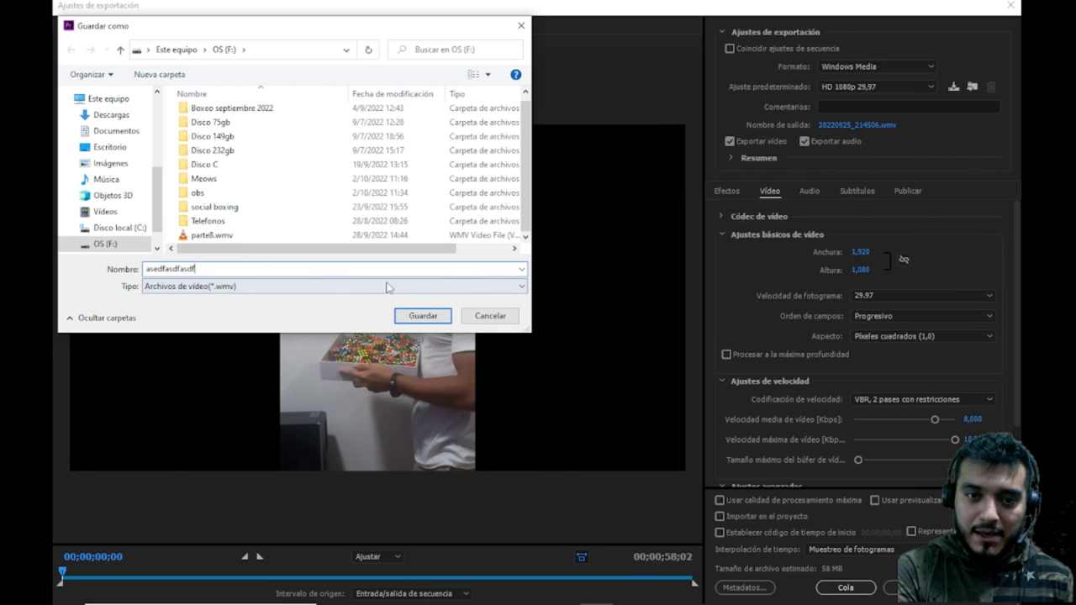
pyautogui.click(425, 315)
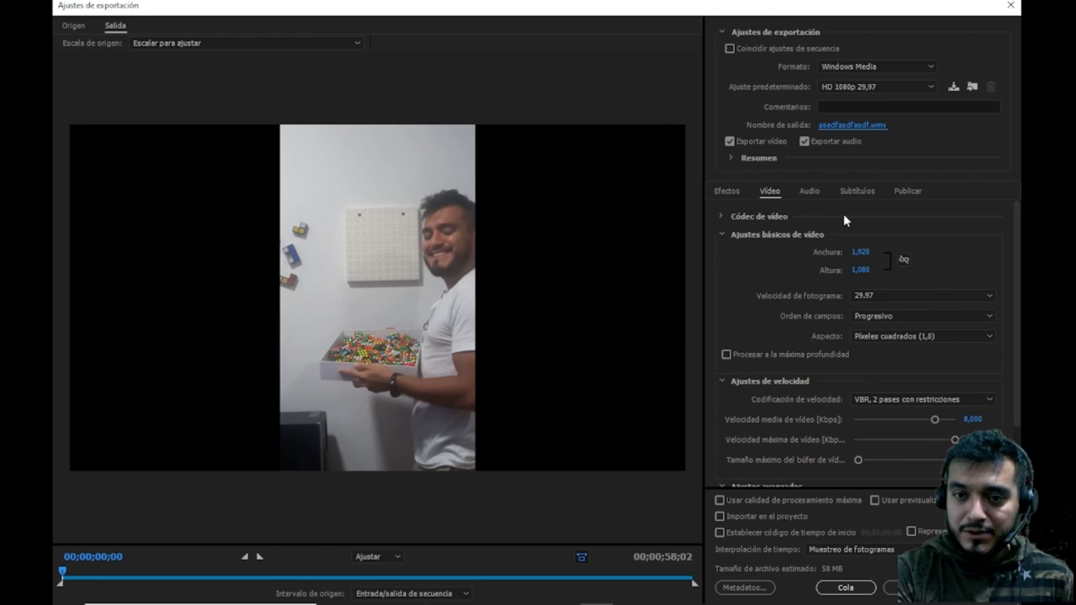
# - Set the output frame size to 1080 wide by 1920 high and start the WMV export
pyautogui.click(866, 287)
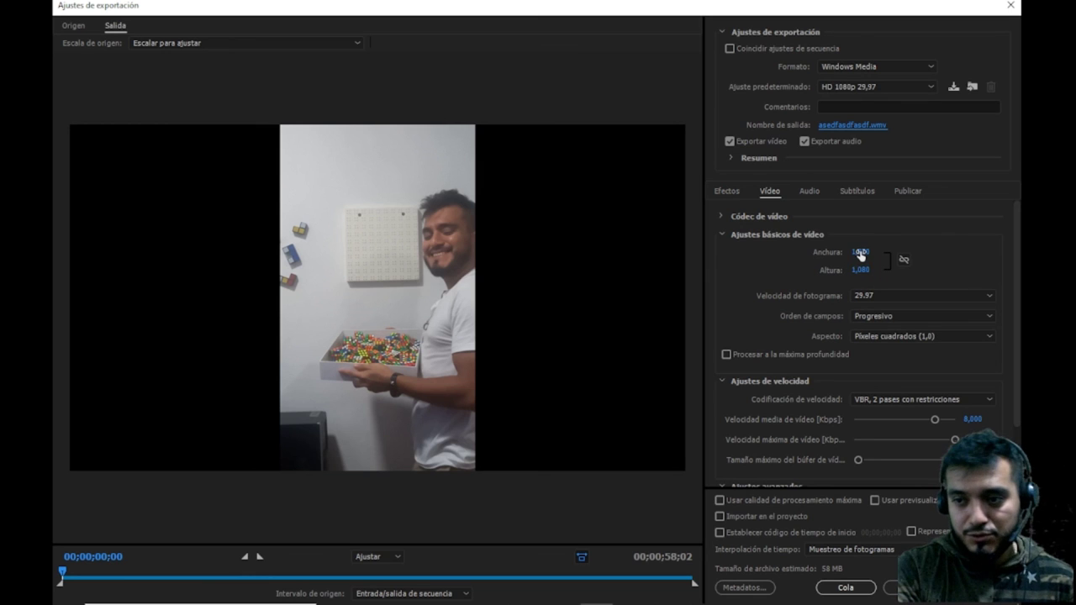
pyautogui.click(857, 249)
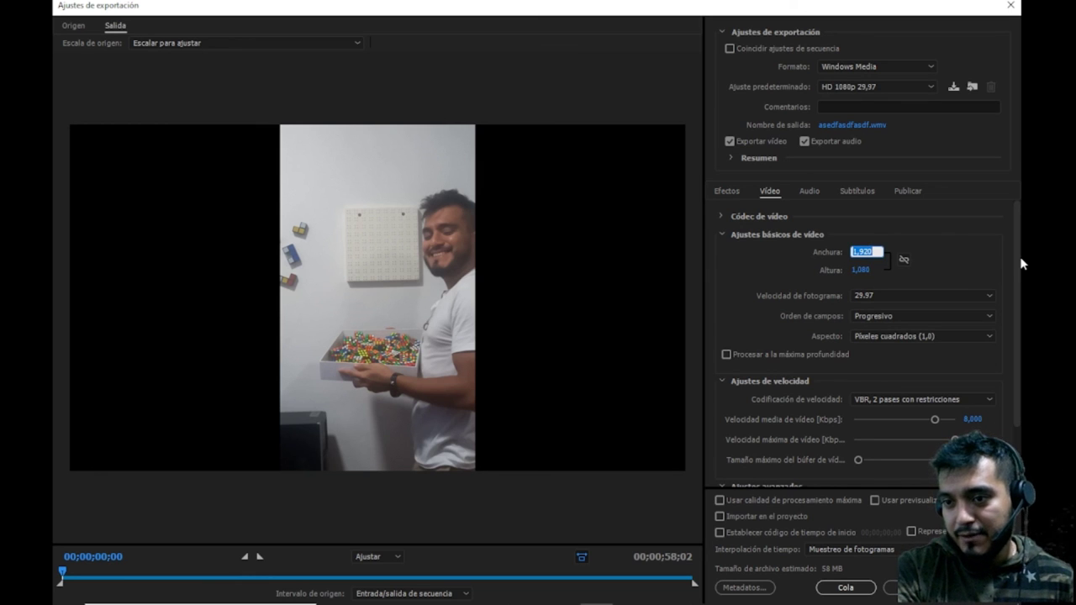
pyautogui.write('1080')
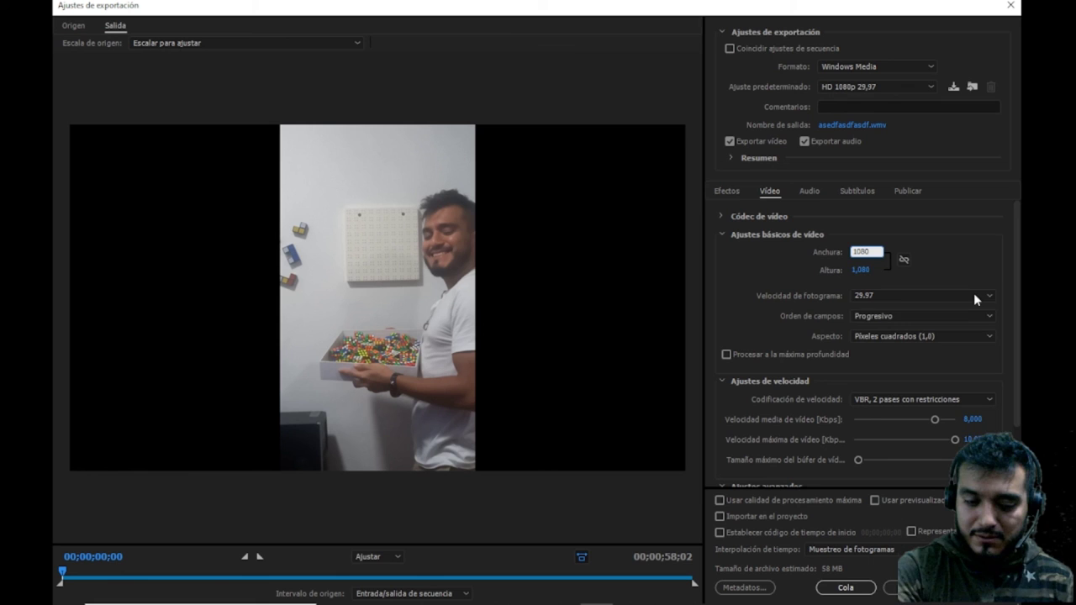
pyautogui.click(866, 267)
pyautogui.write('20')
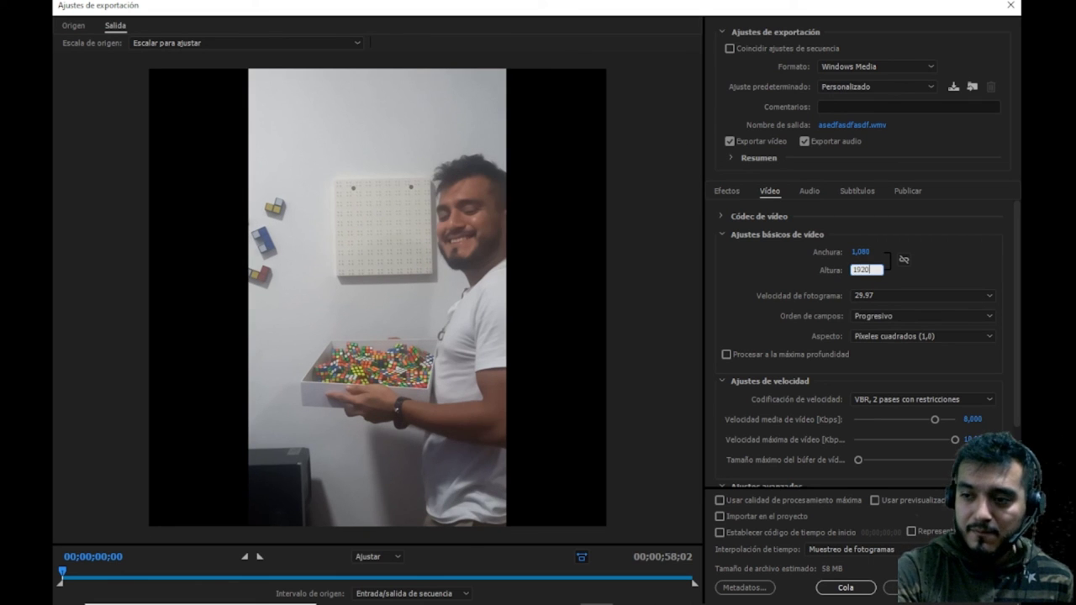
pyautogui.press('Return')
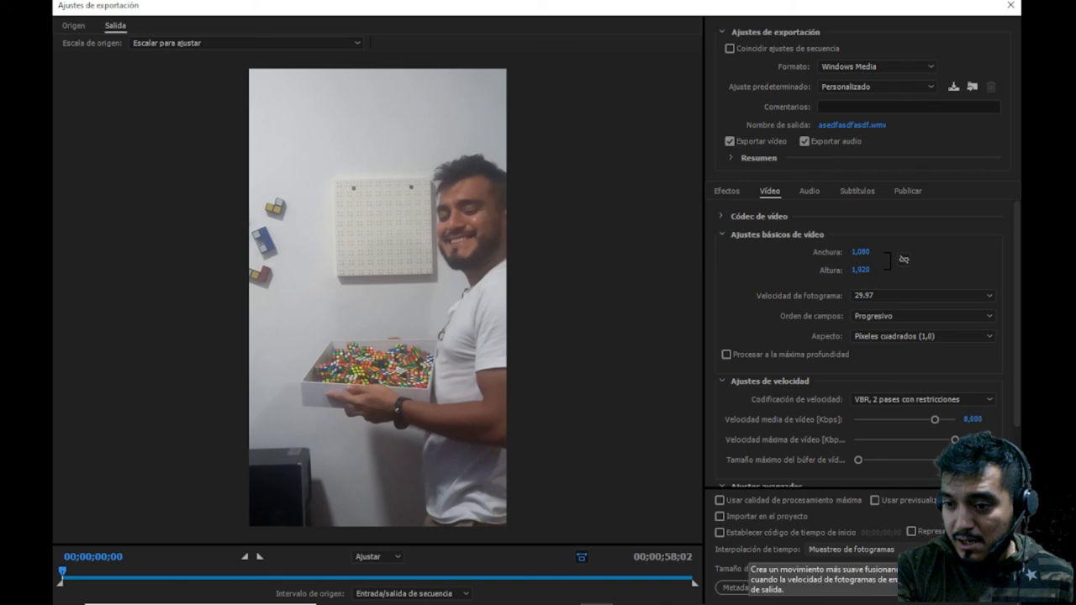
pyautogui.click(900, 588)
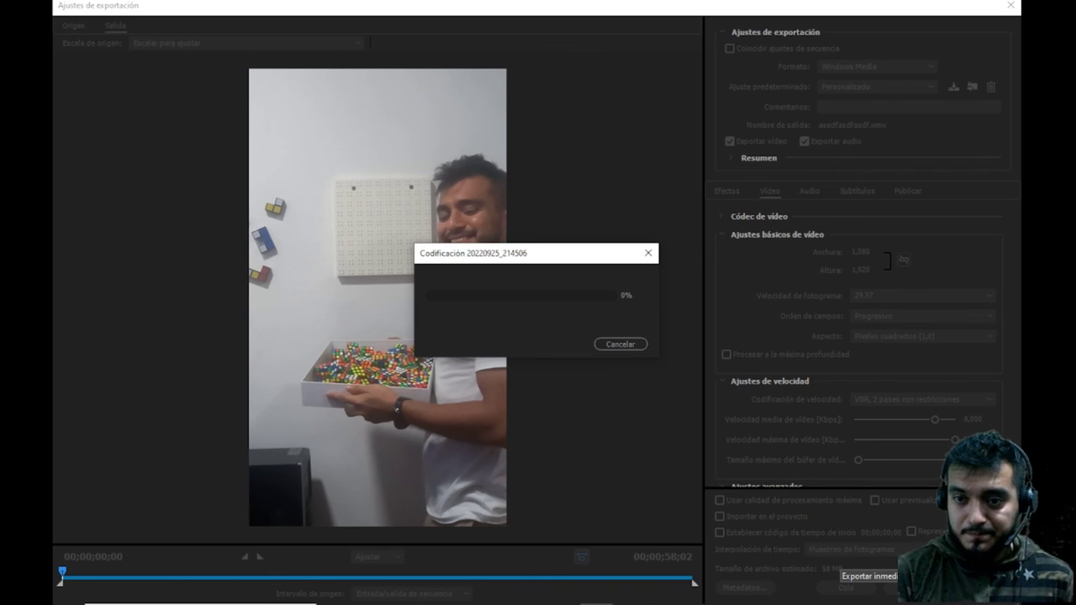